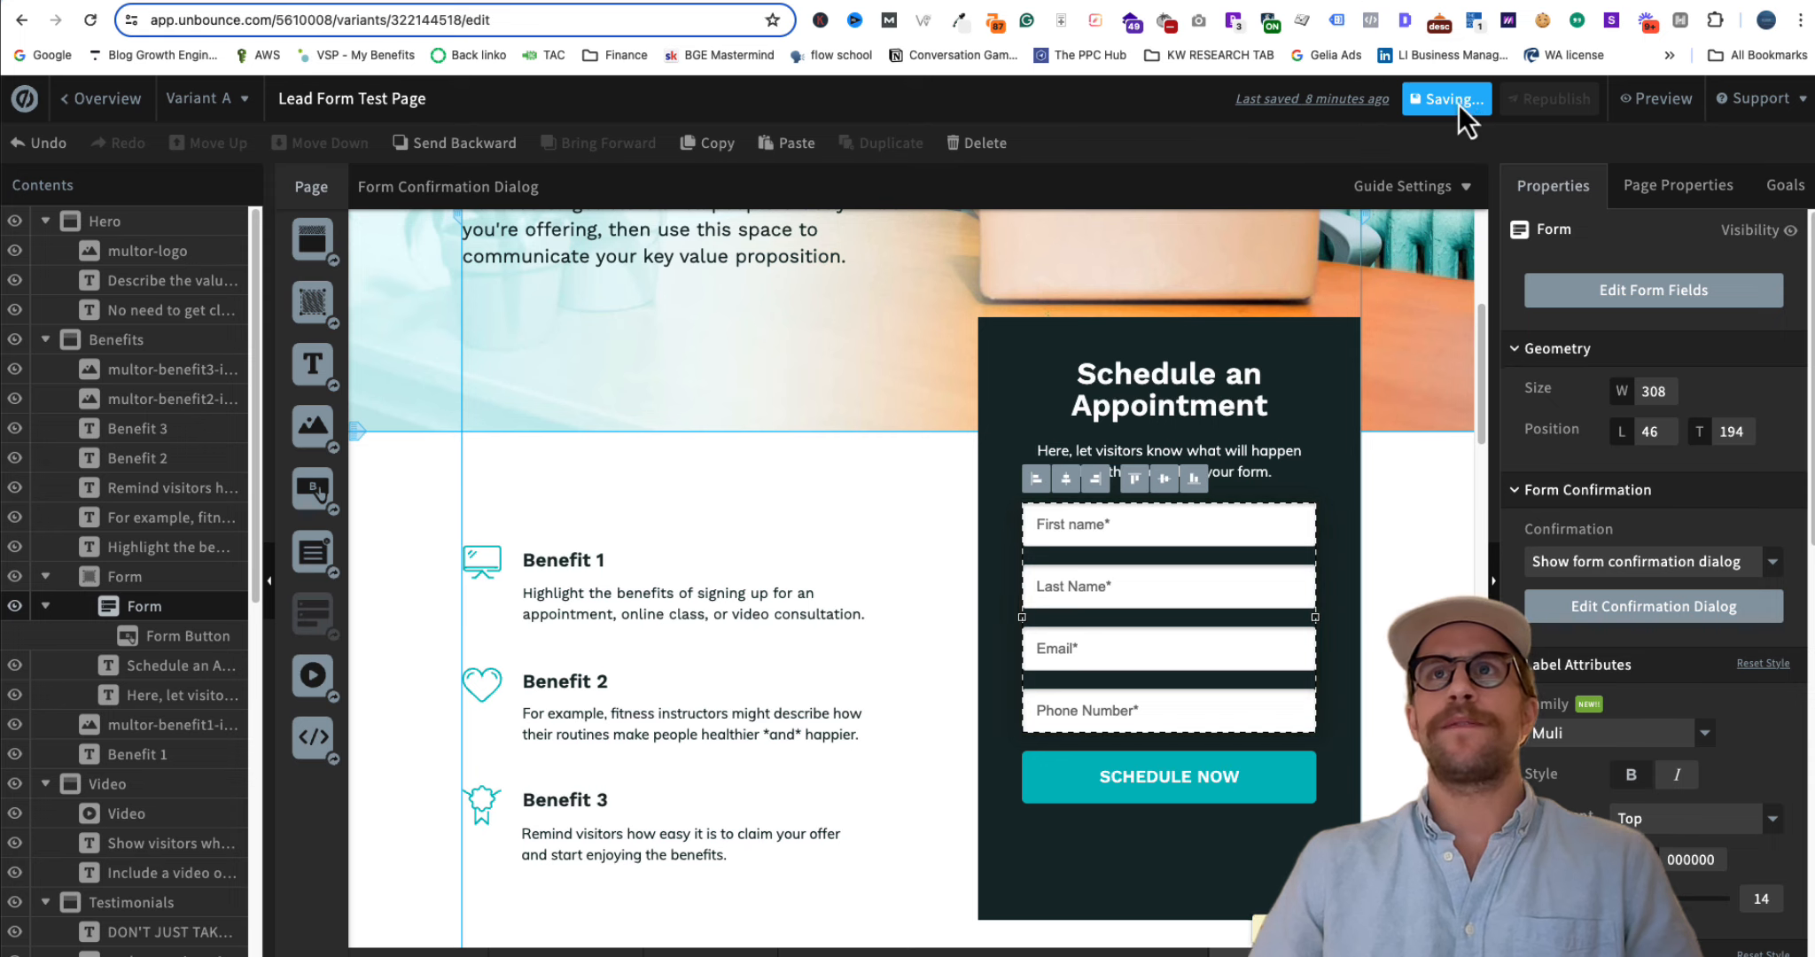
Republish the Lead Form Test Page with the saved form changes and dismiss the success message
left_click(1526, 105)
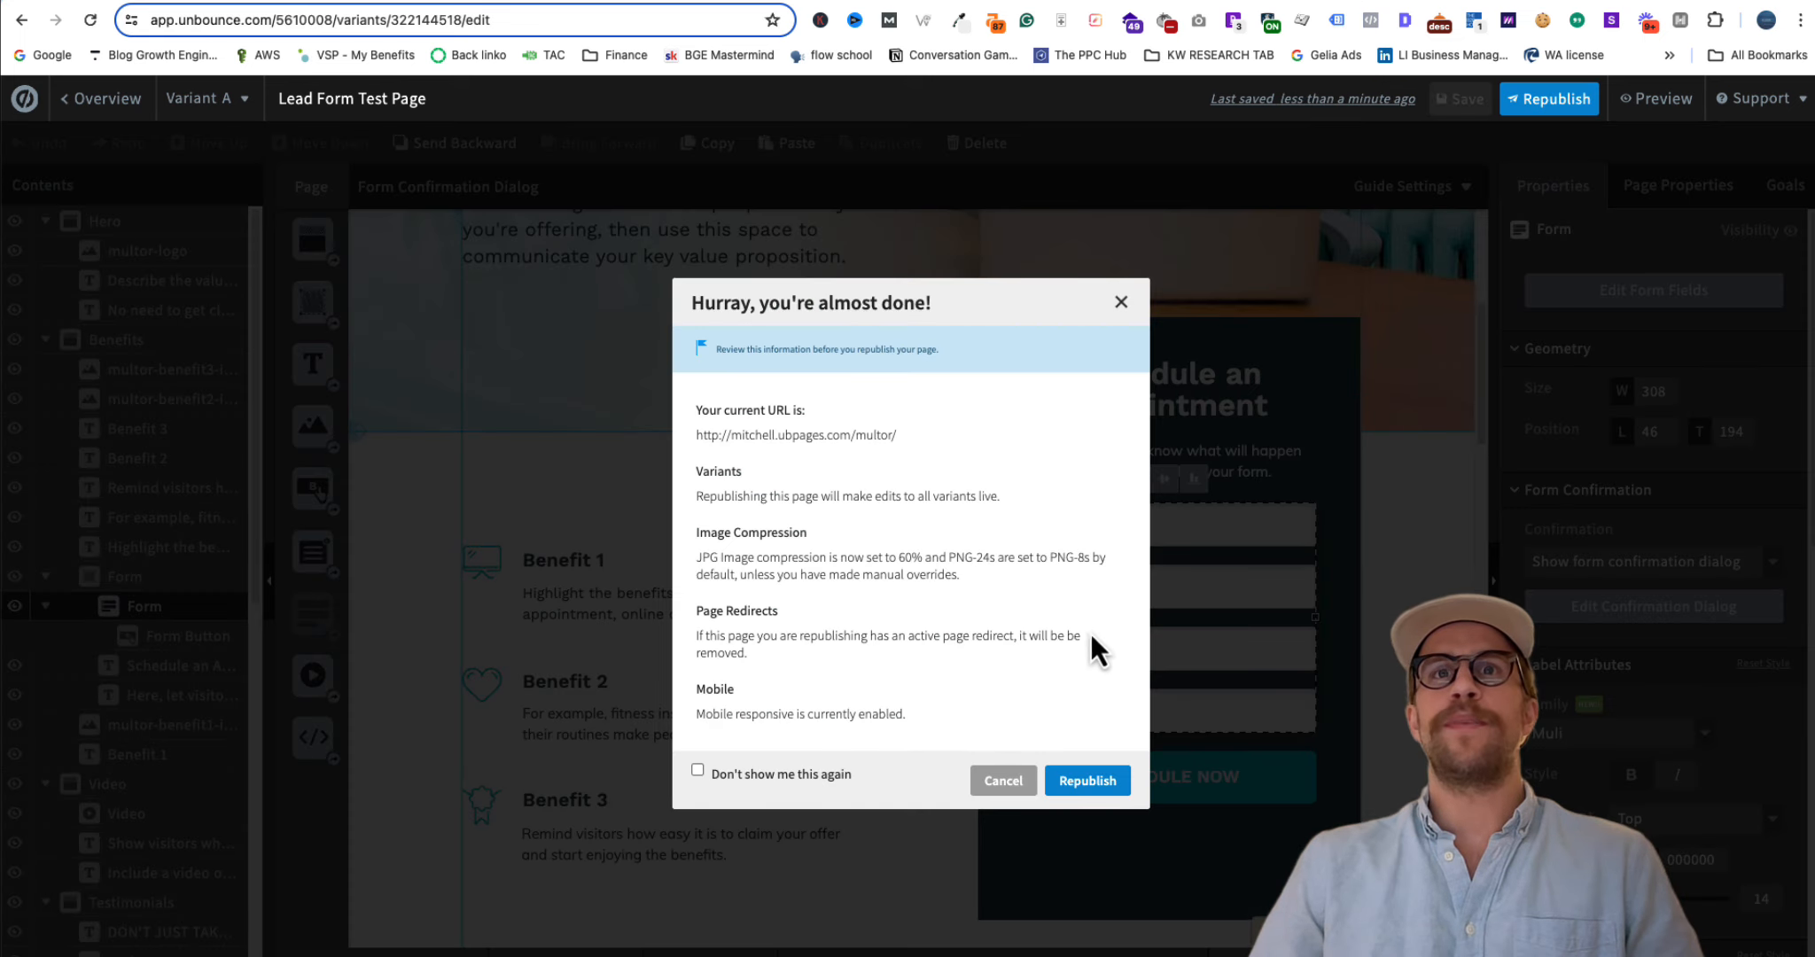
left_click(1090, 784)
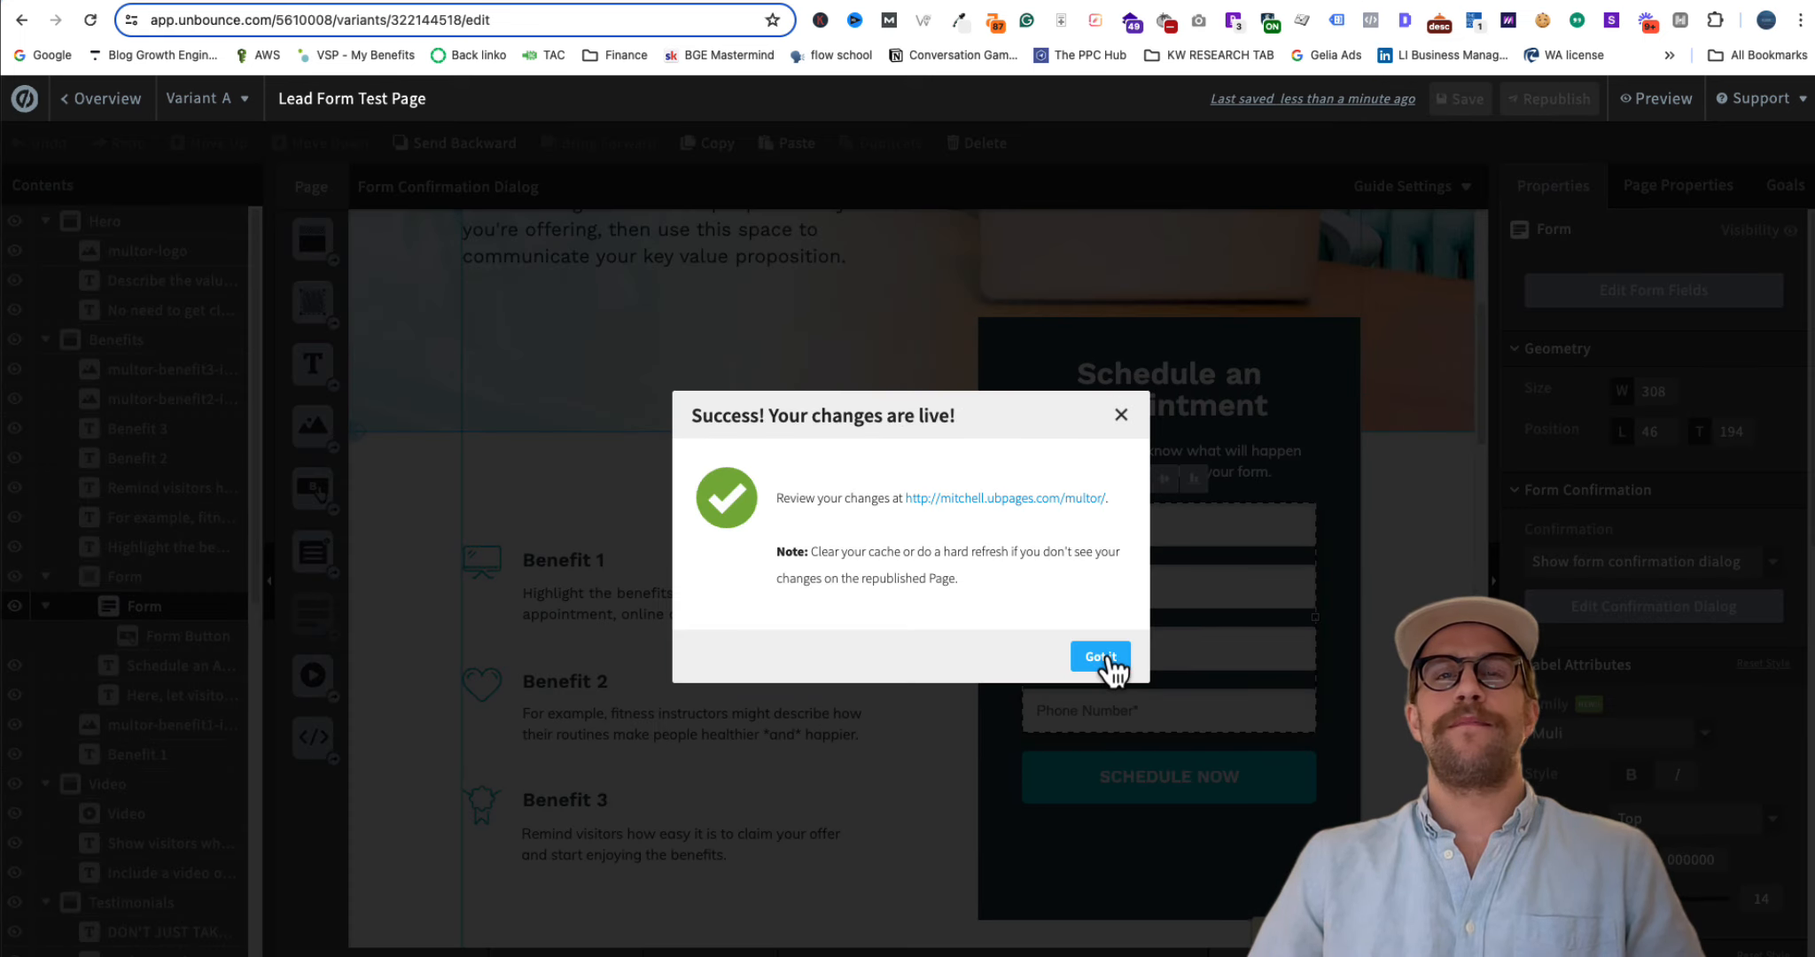
left_click(1103, 656)
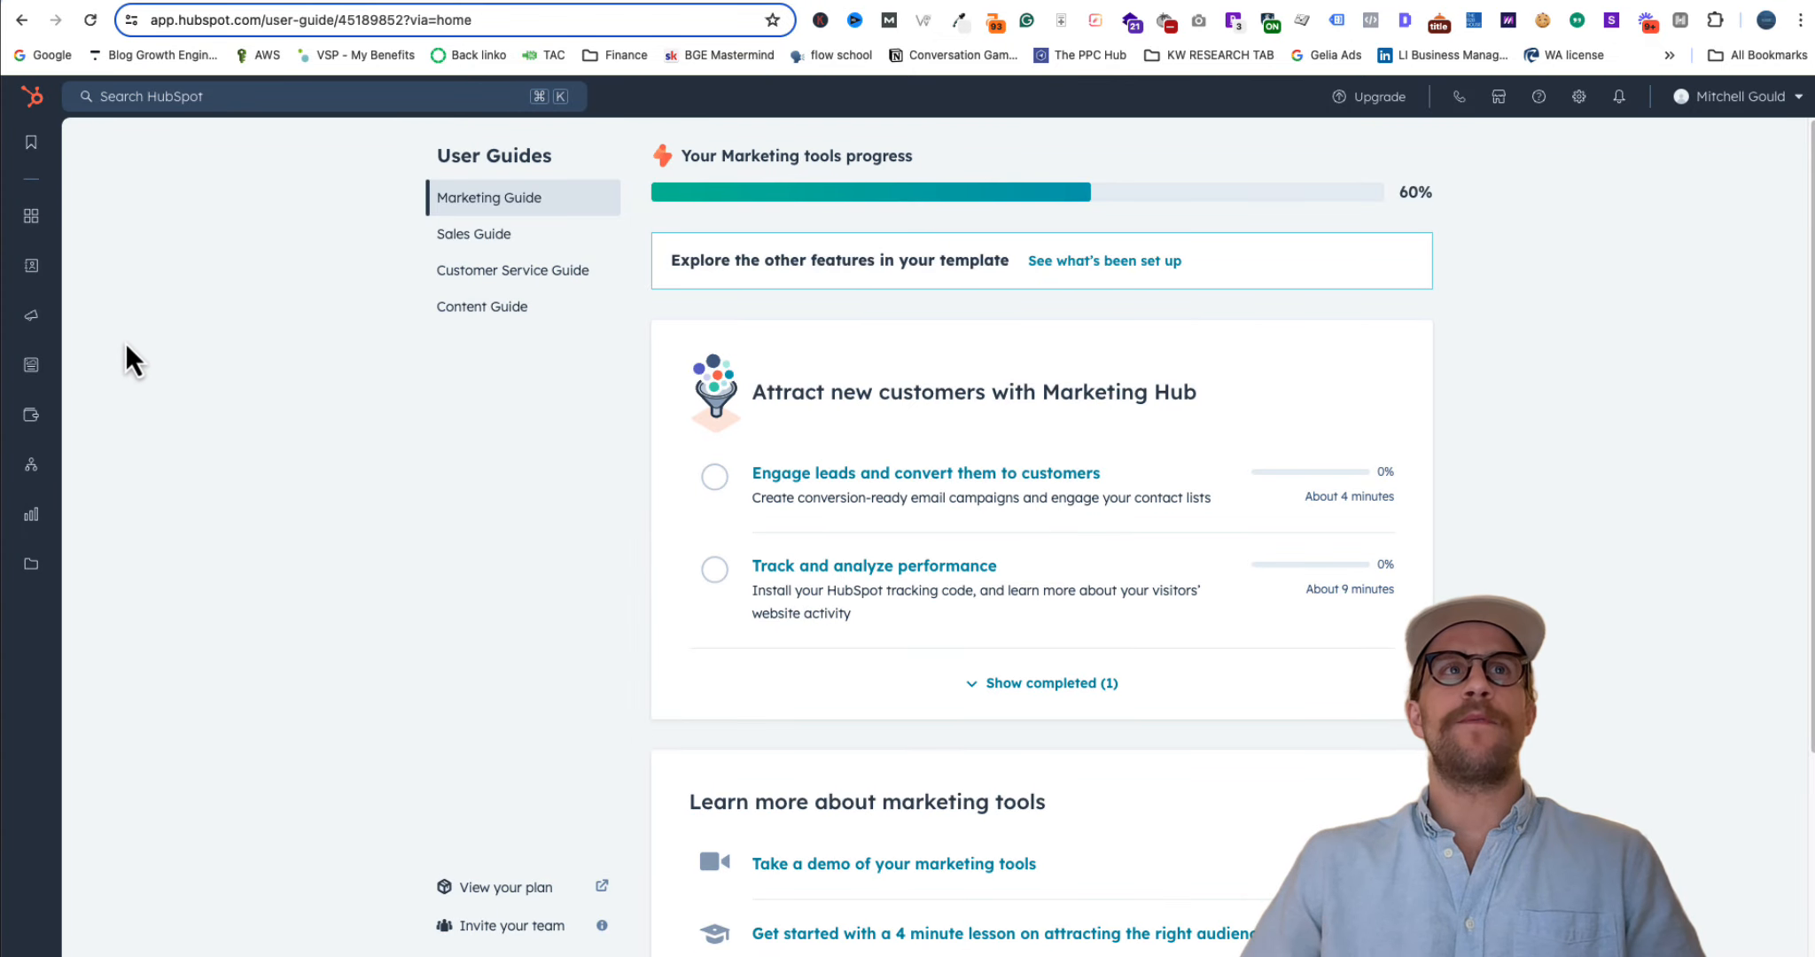
Switch to HubSpot and create a new marketing form from the Blank template, closing the payments tour
mouse_move(87, 312)
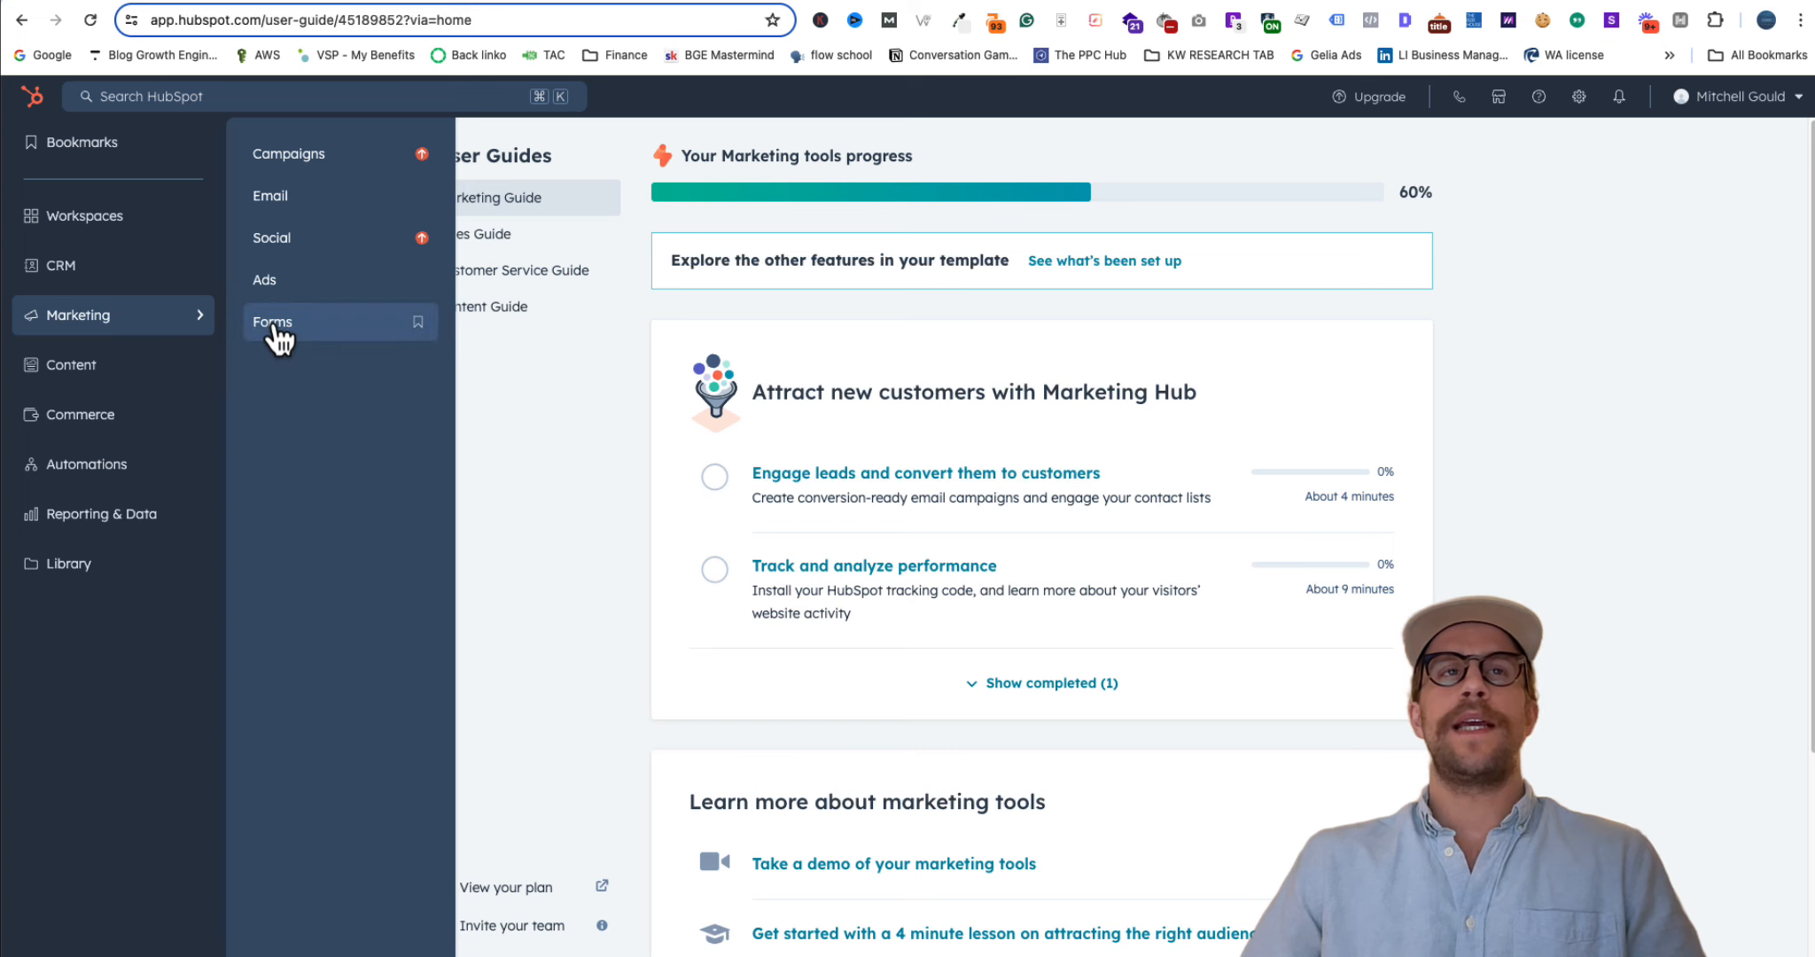
left_click(261, 326)
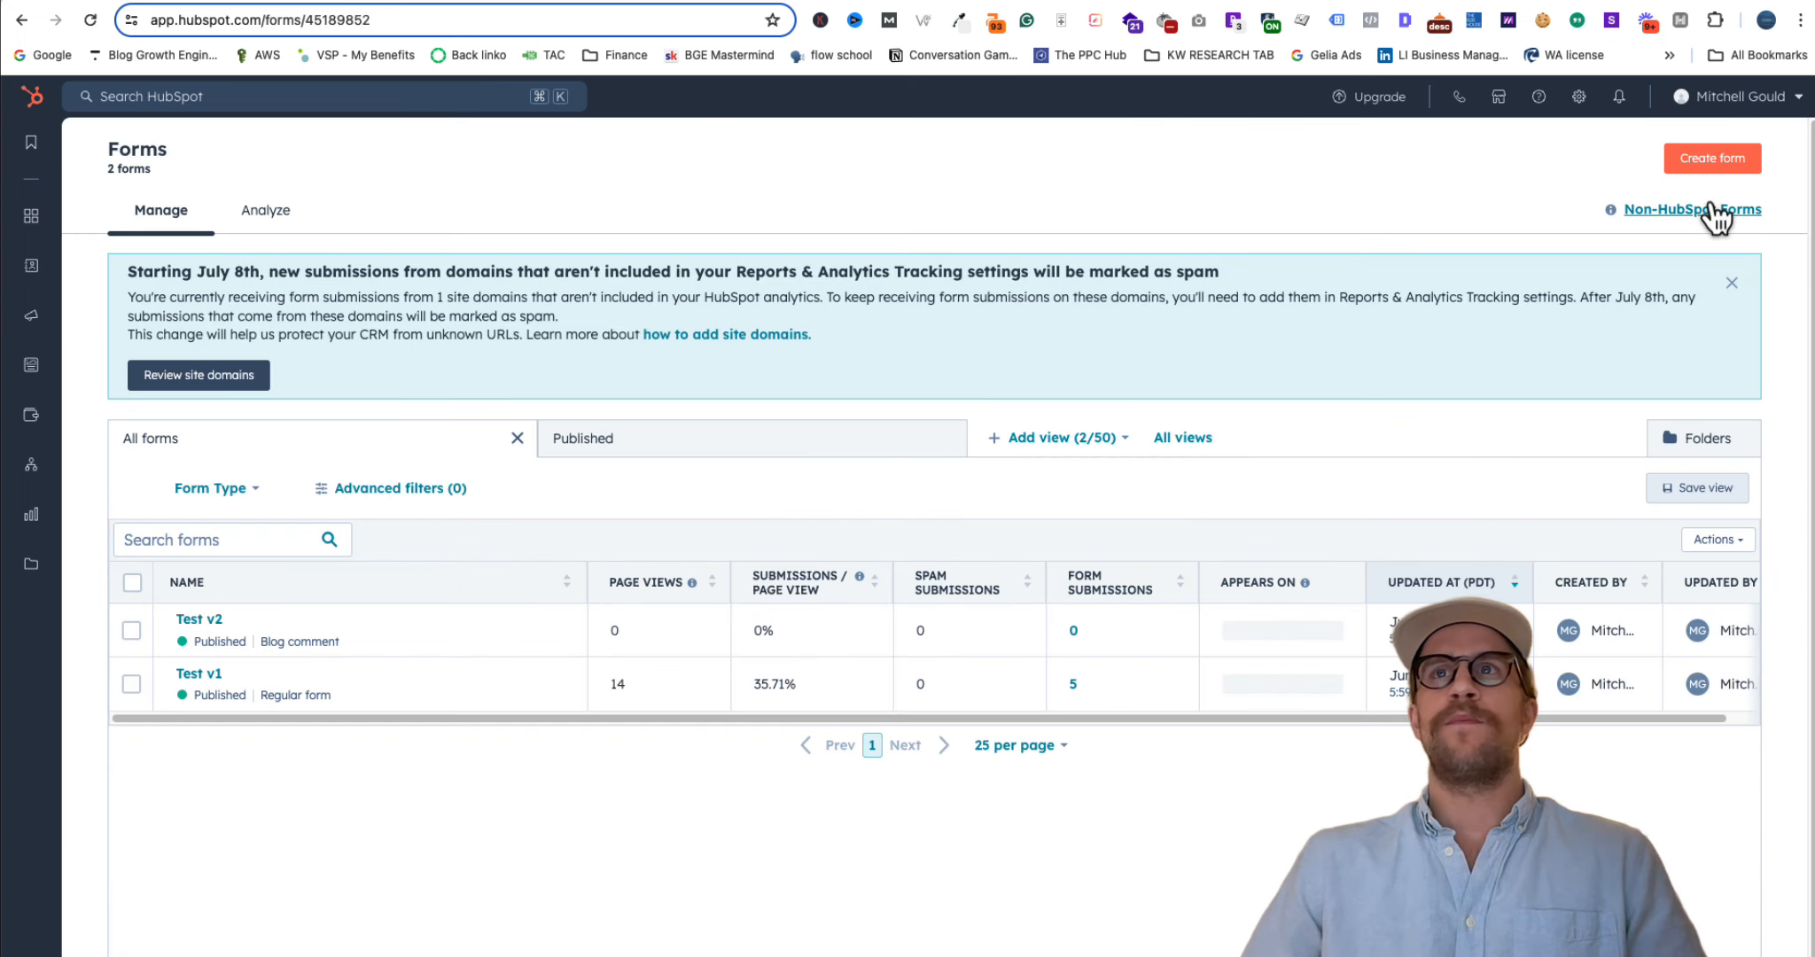
left_click(1709, 159)
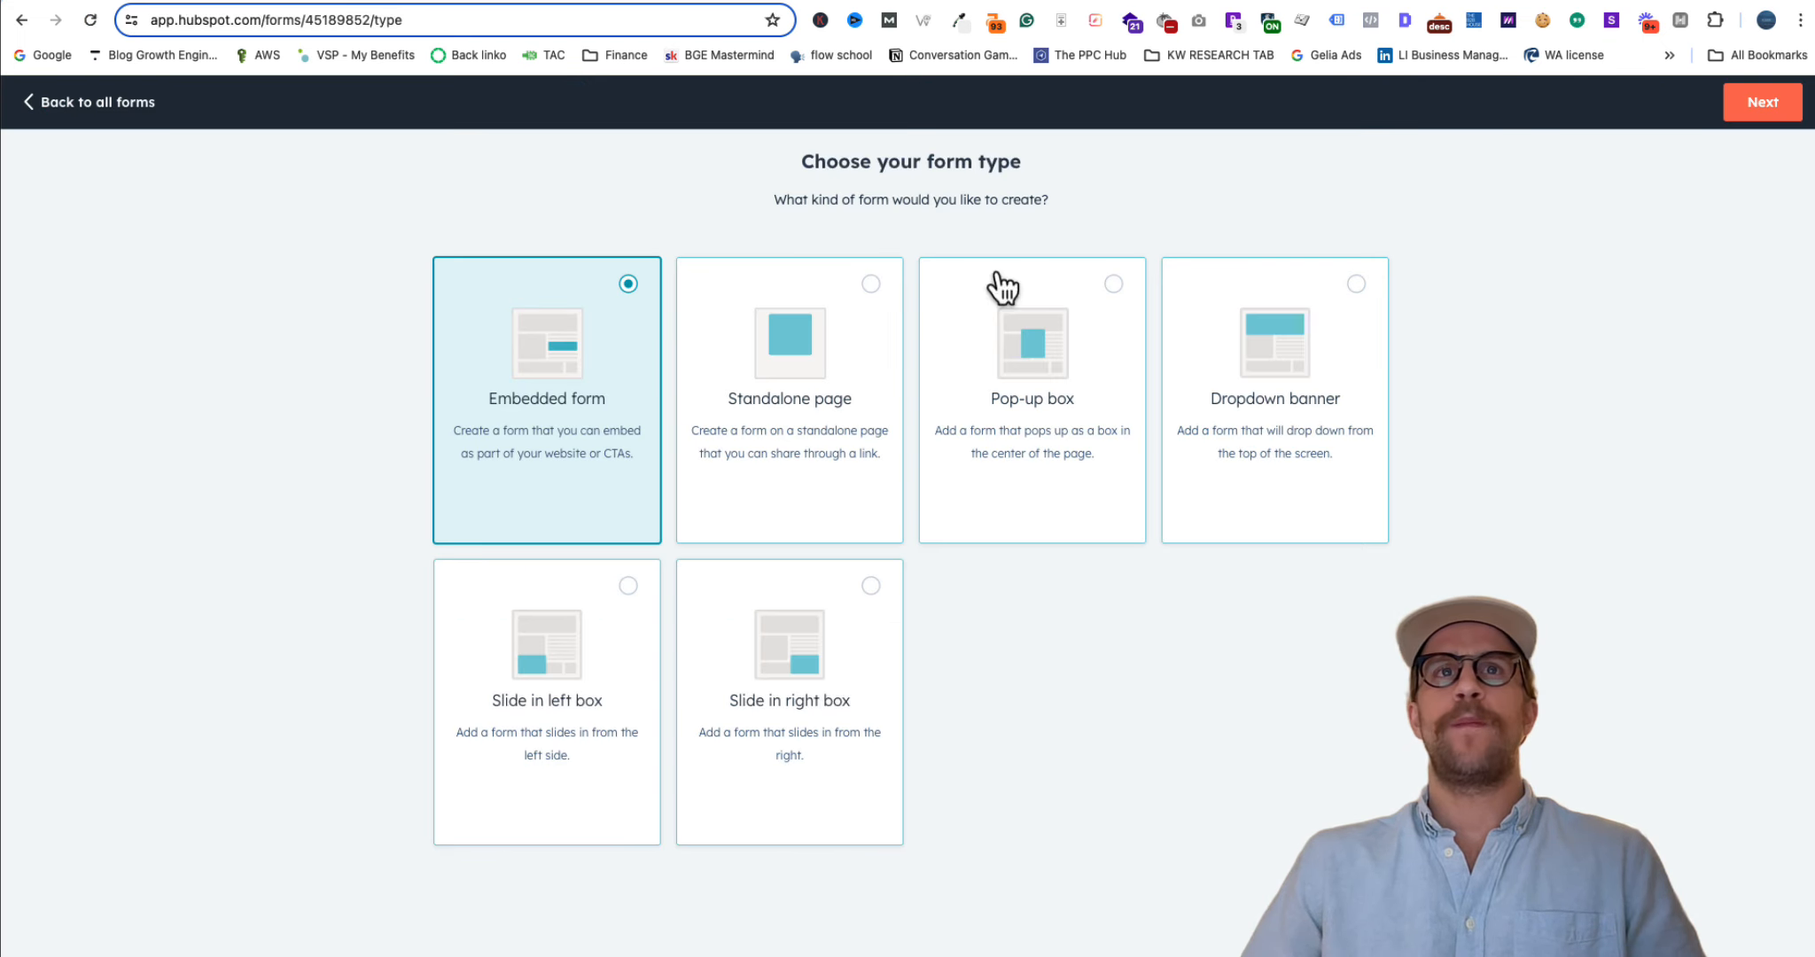
left_click(842, 350)
left_click(1768, 118)
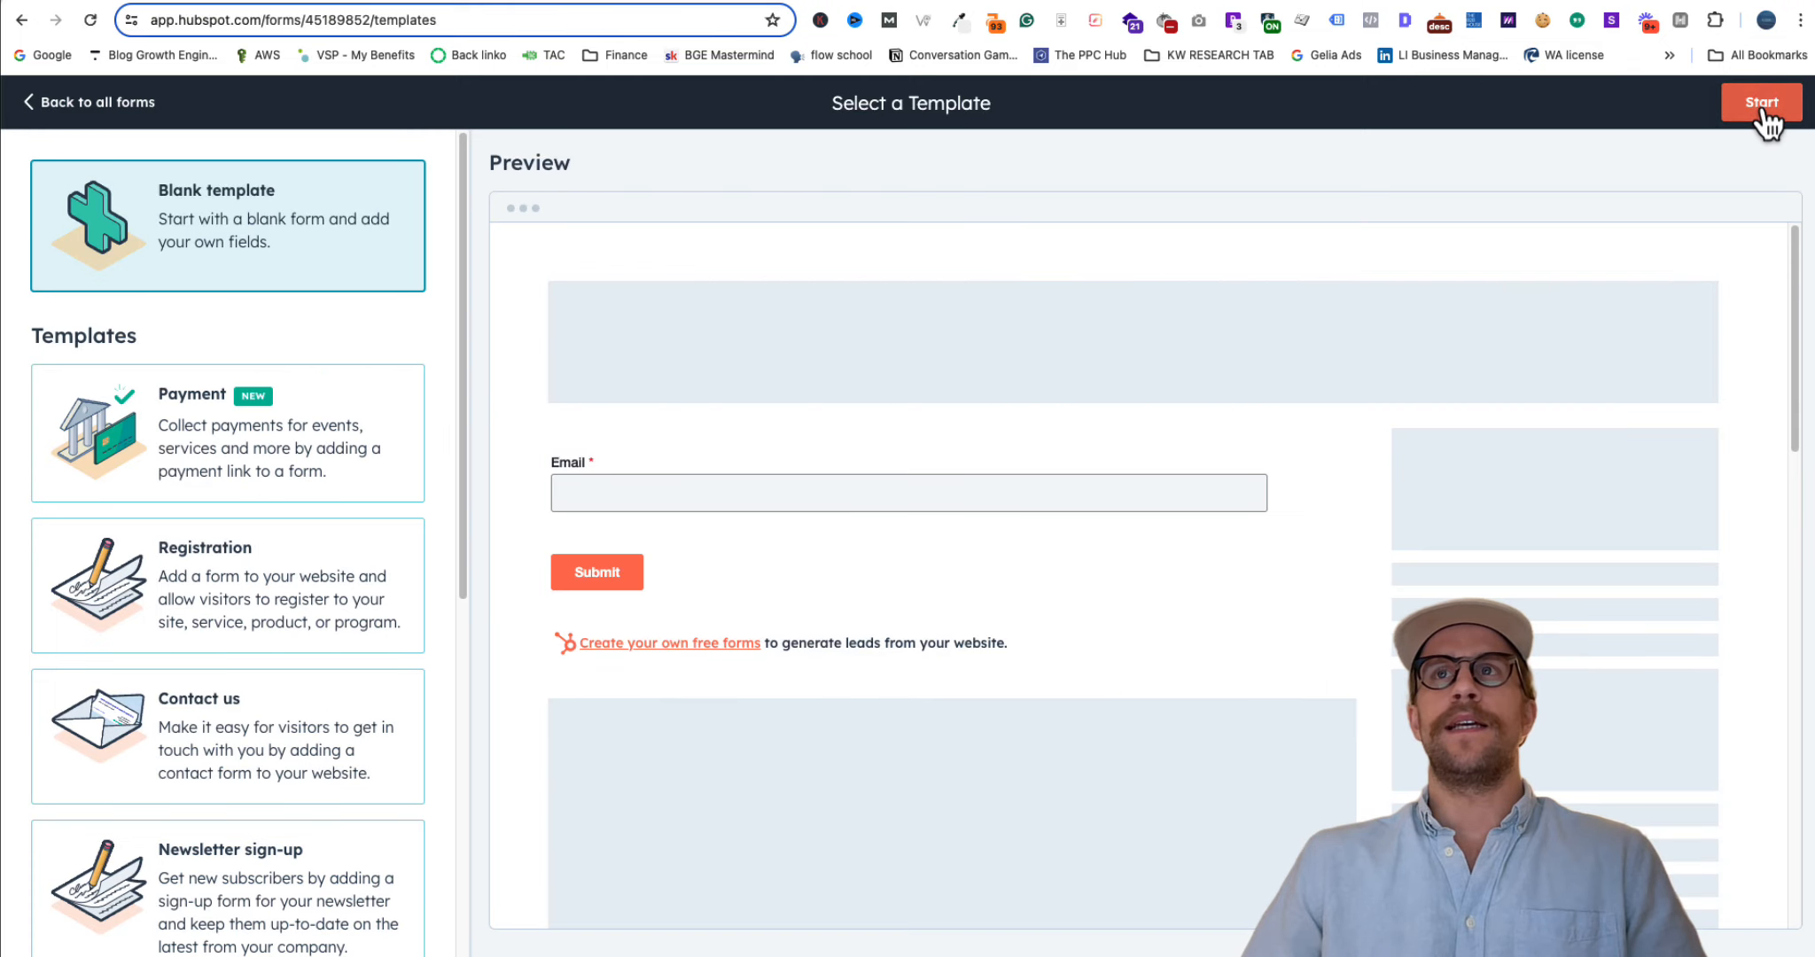
left_click(1762, 104)
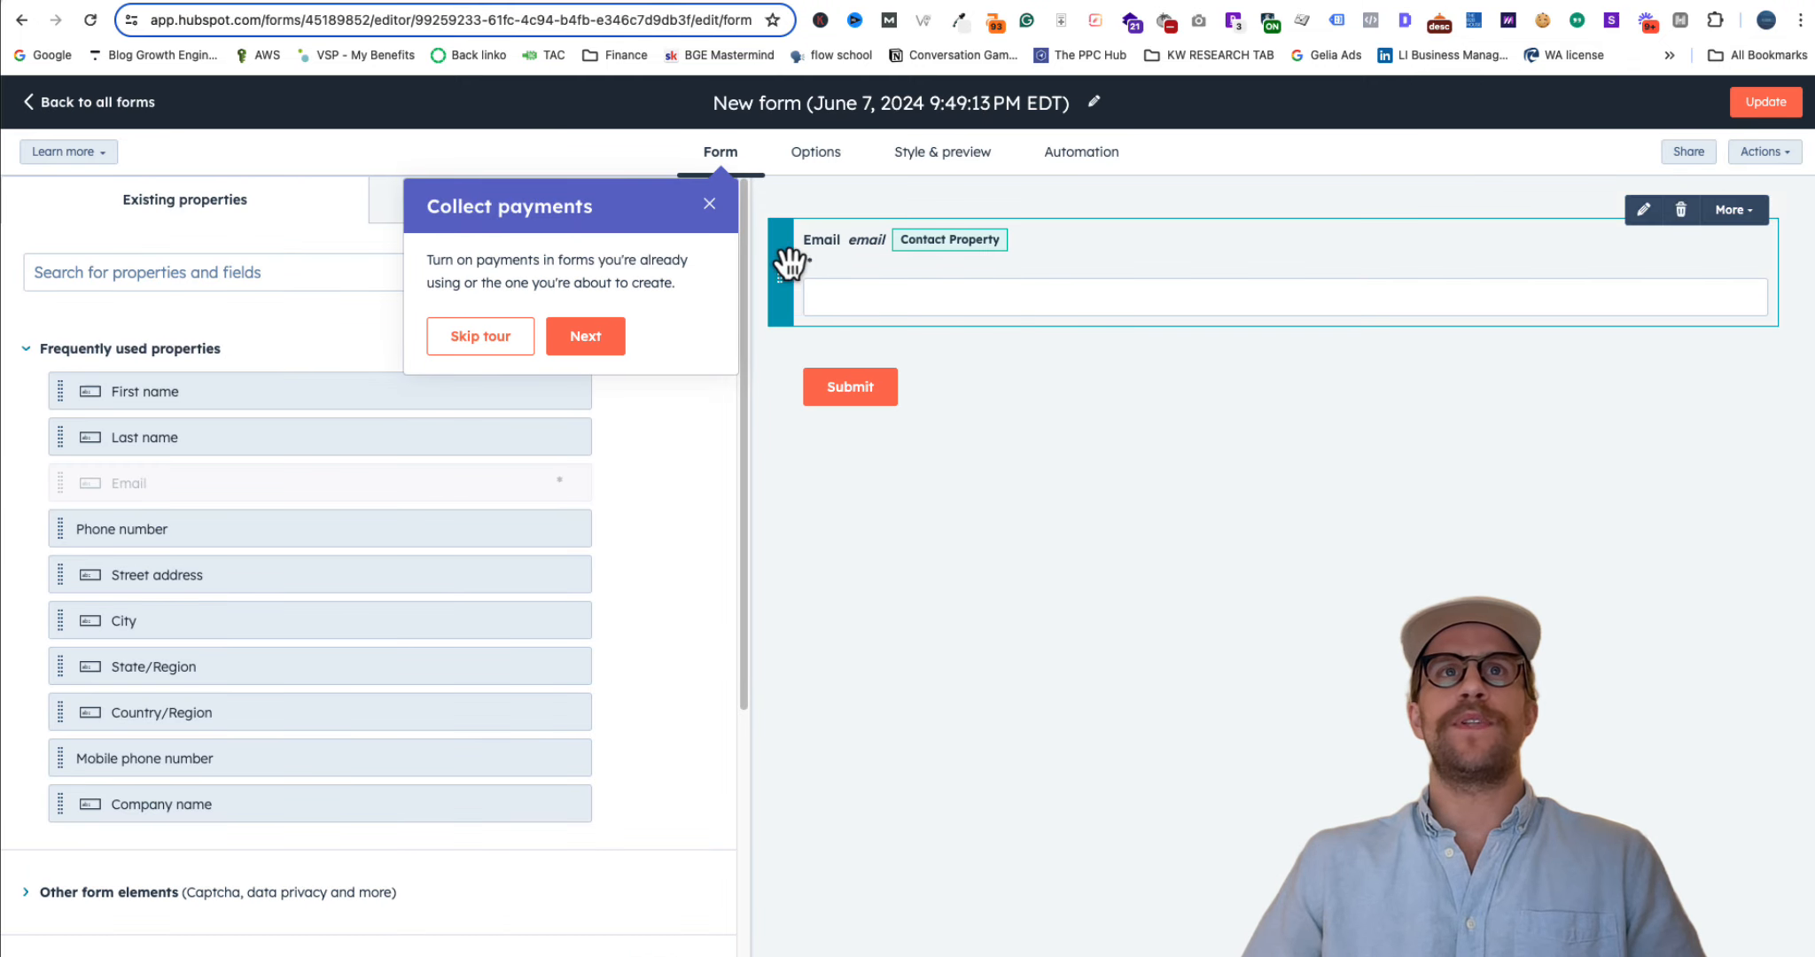
left_click(714, 205)
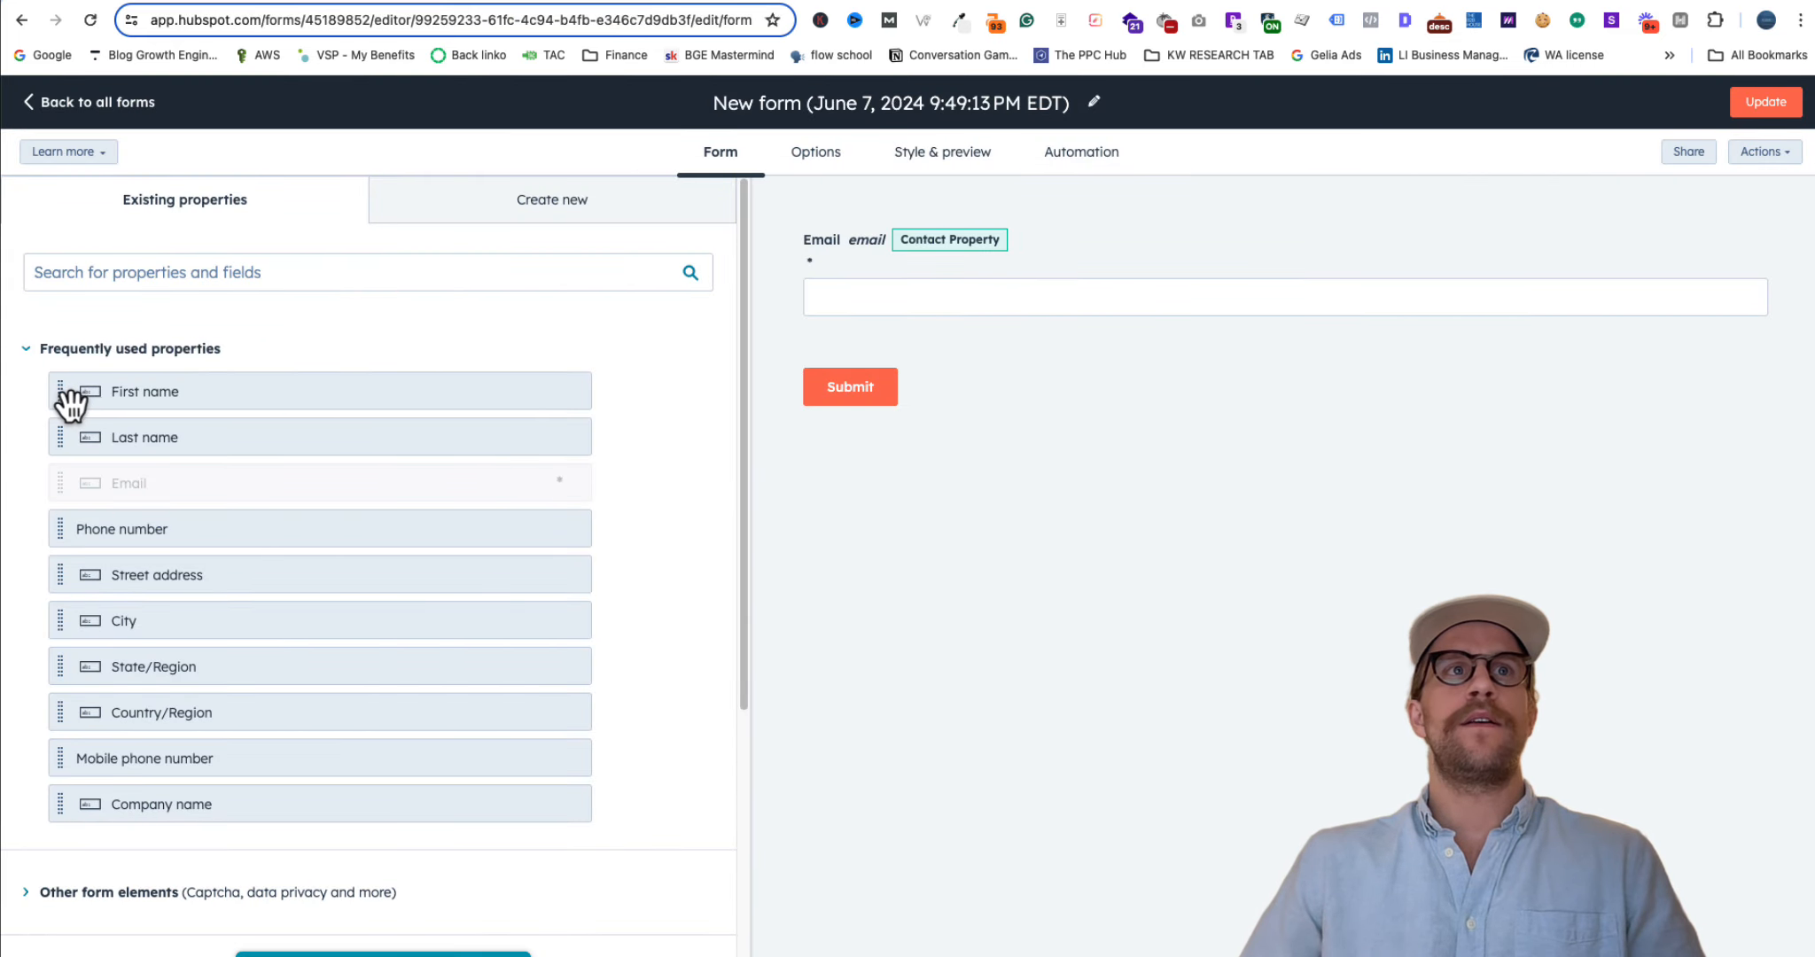
Add the First name, Last name and Phone number contact properties below the form's Email field
left_click_drag(69, 403, 817, 336)
left_click_drag(71, 443, 838, 434)
left_click(94, 534)
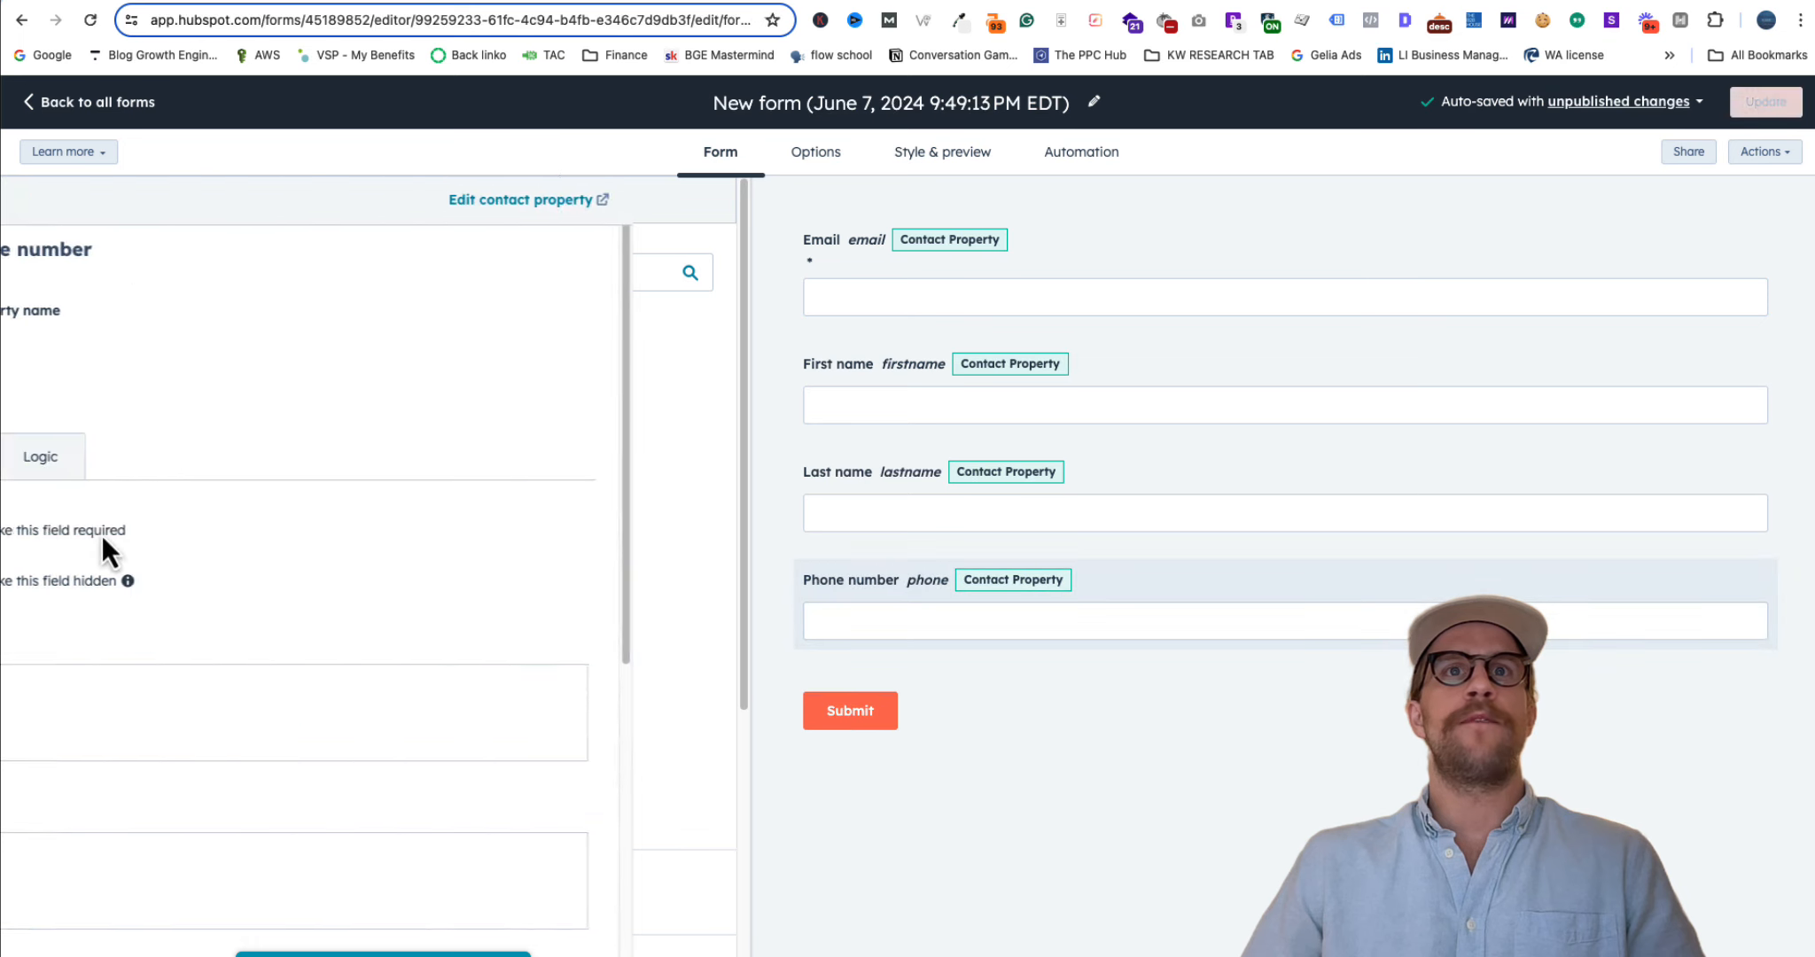
left_click(59, 202)
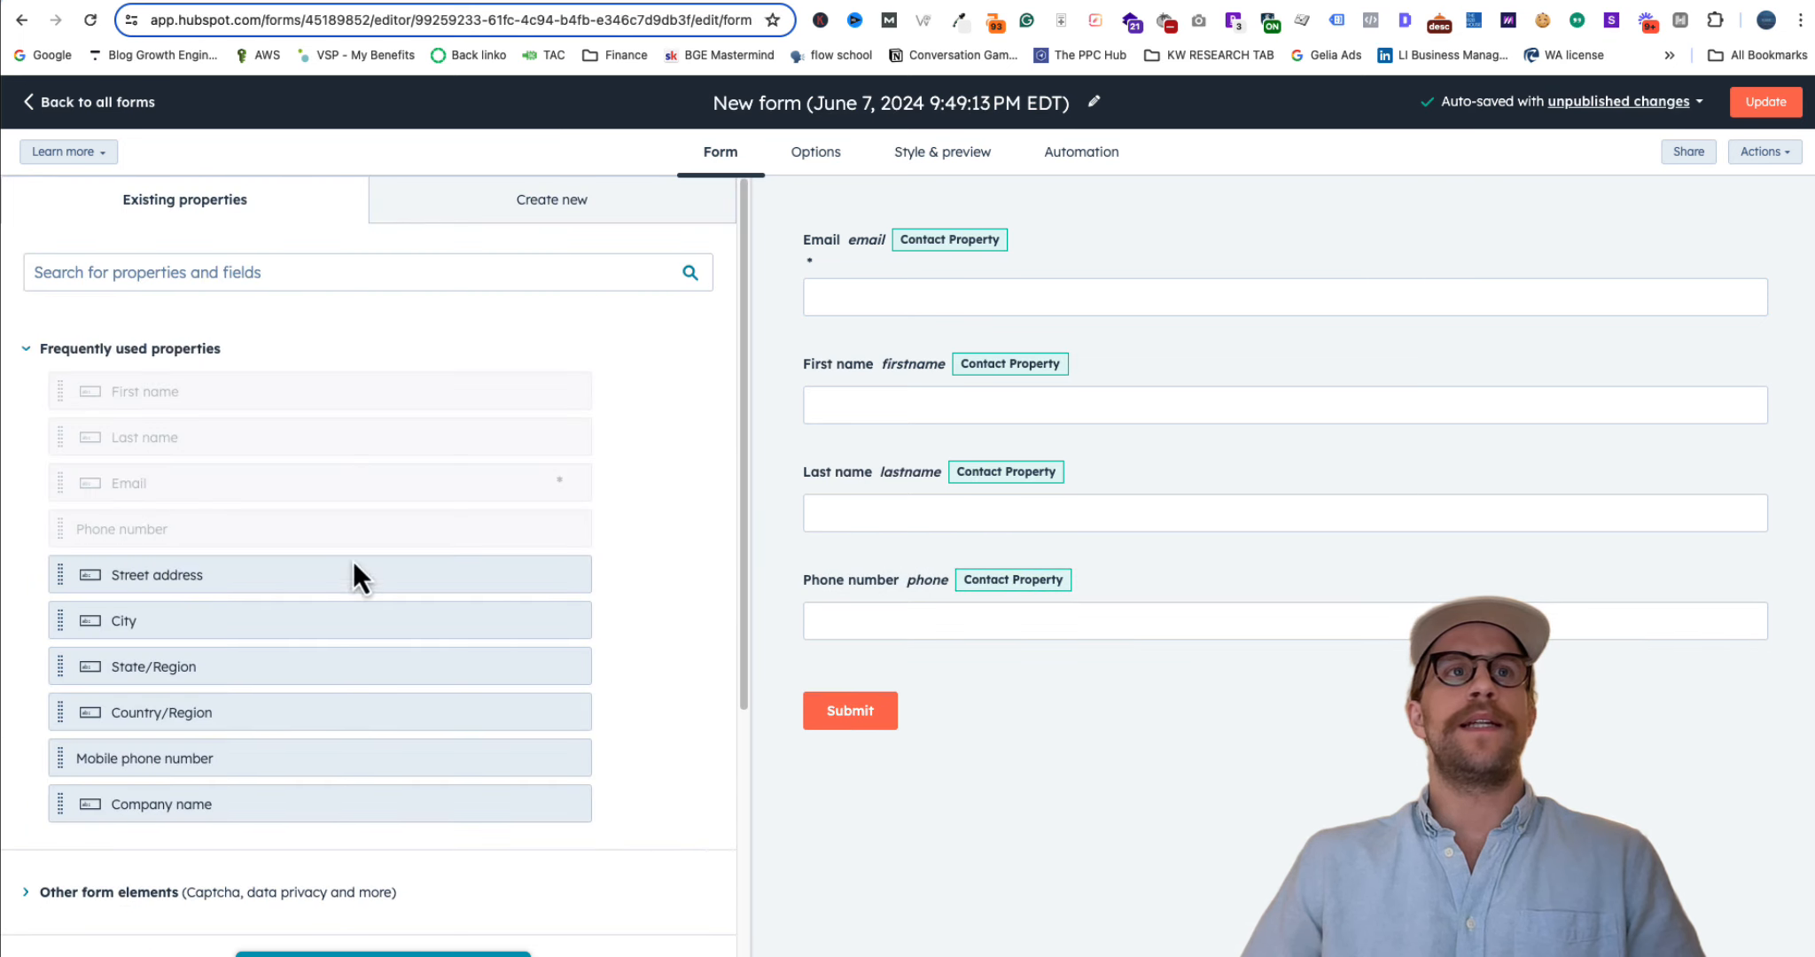
Search the existing properties for utm and add the utm_source contact property to the form
left_click(308, 271)
type("utm")
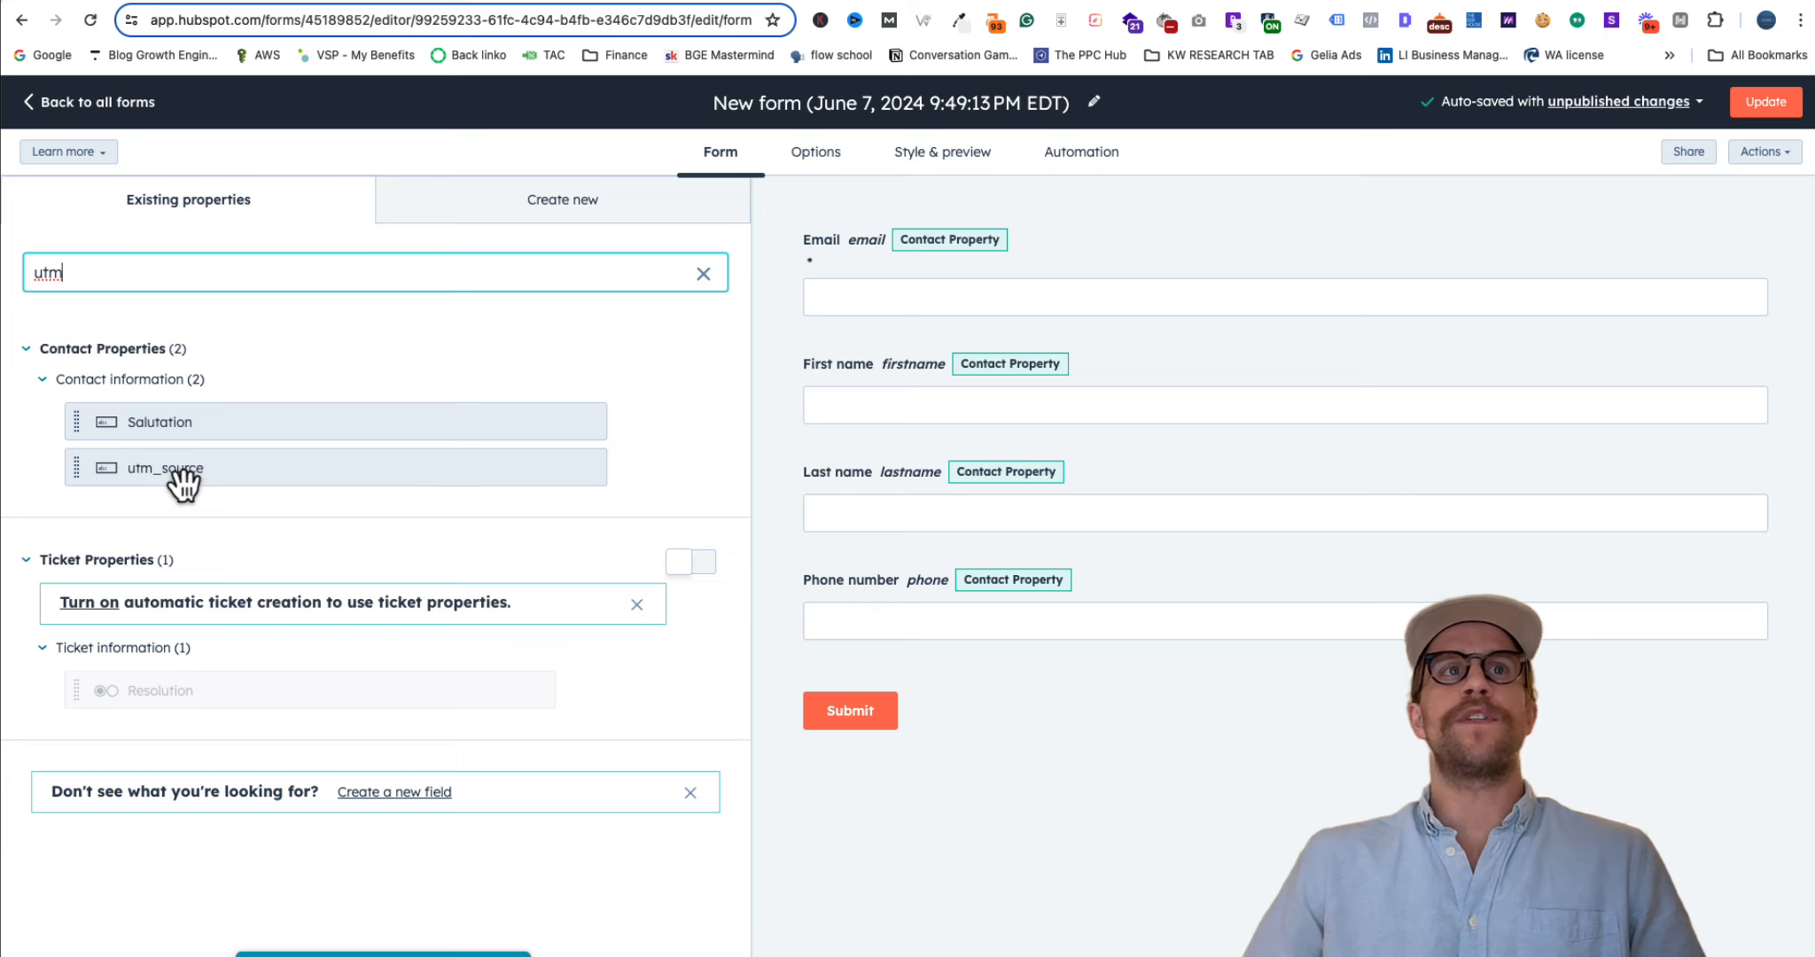
left_click(124, 479)
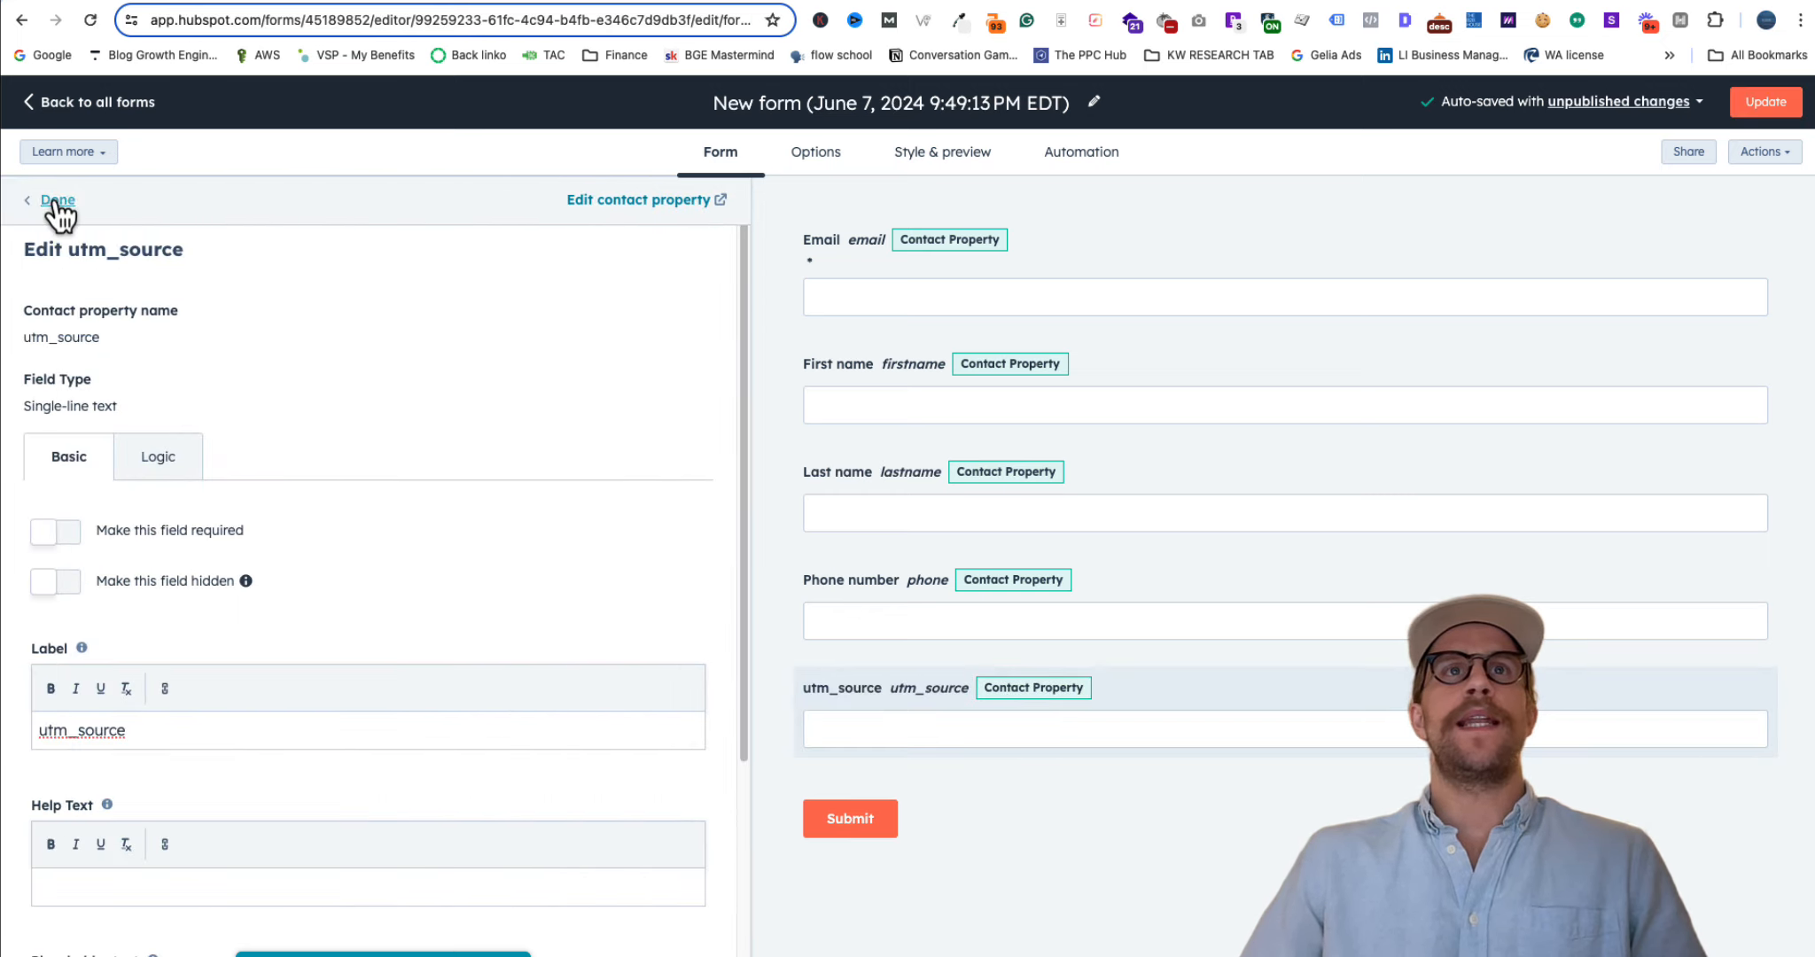
left_click(55, 203)
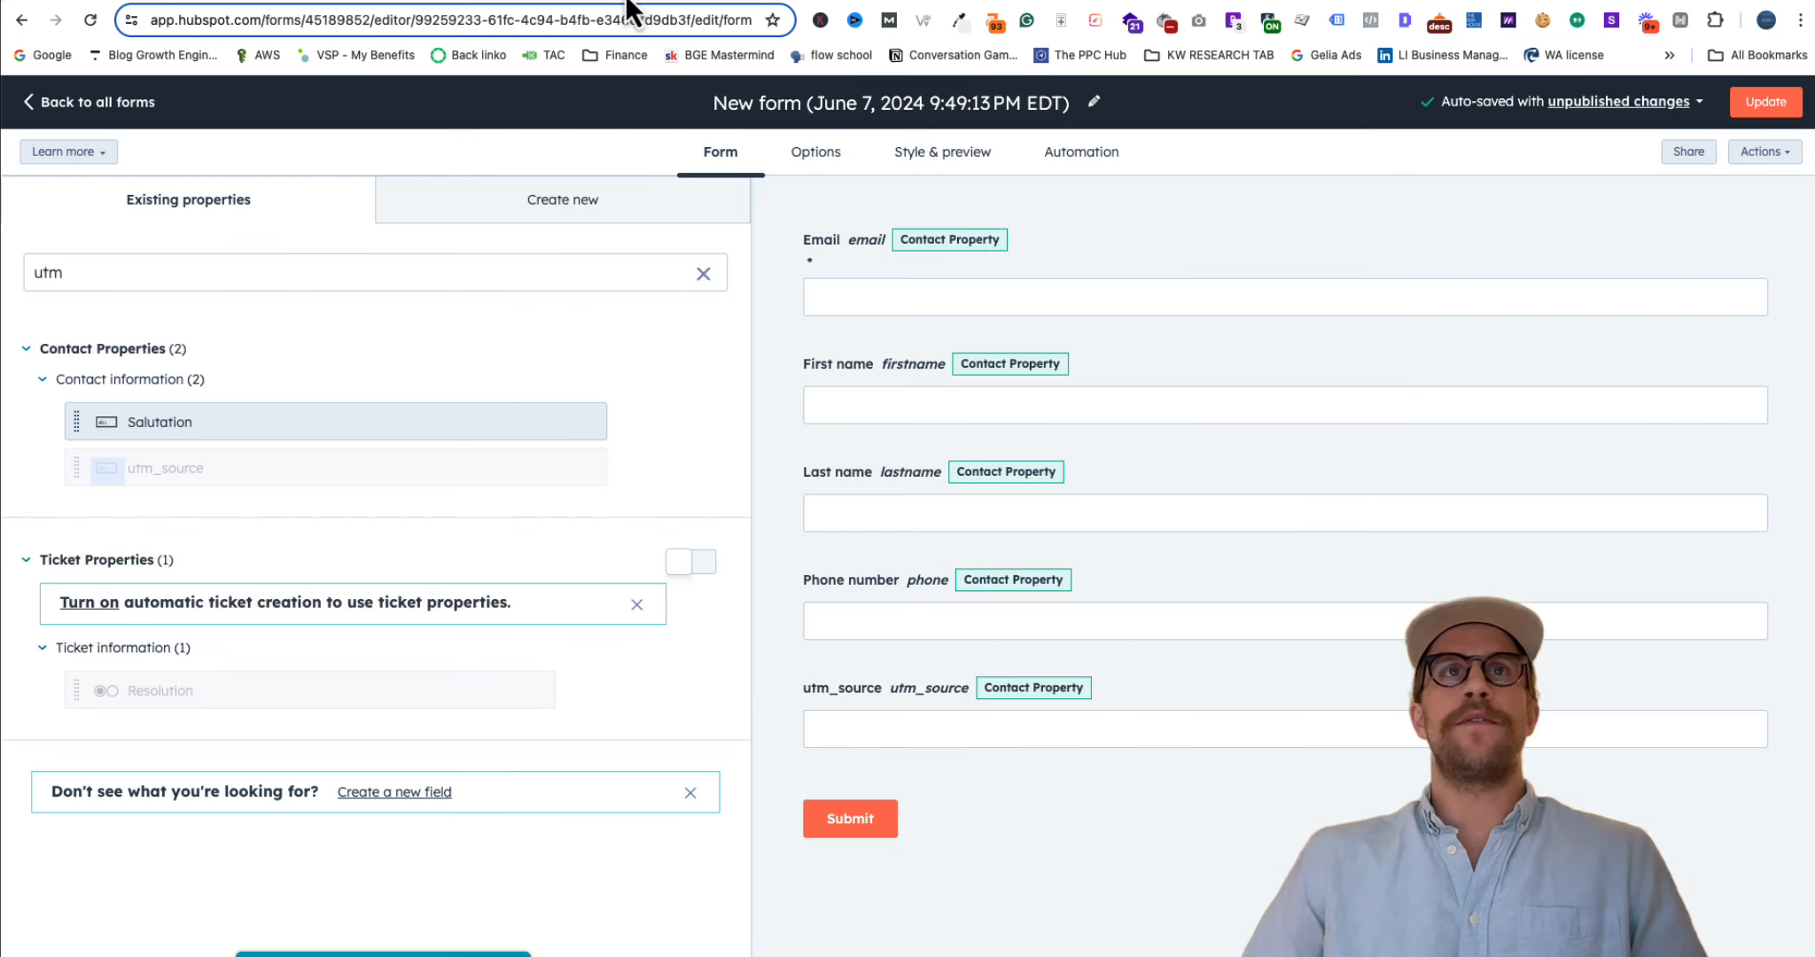
Create a single-line text contact property labelled utm_medium in the Contact information group and add it to the form
left_click(584, 217)
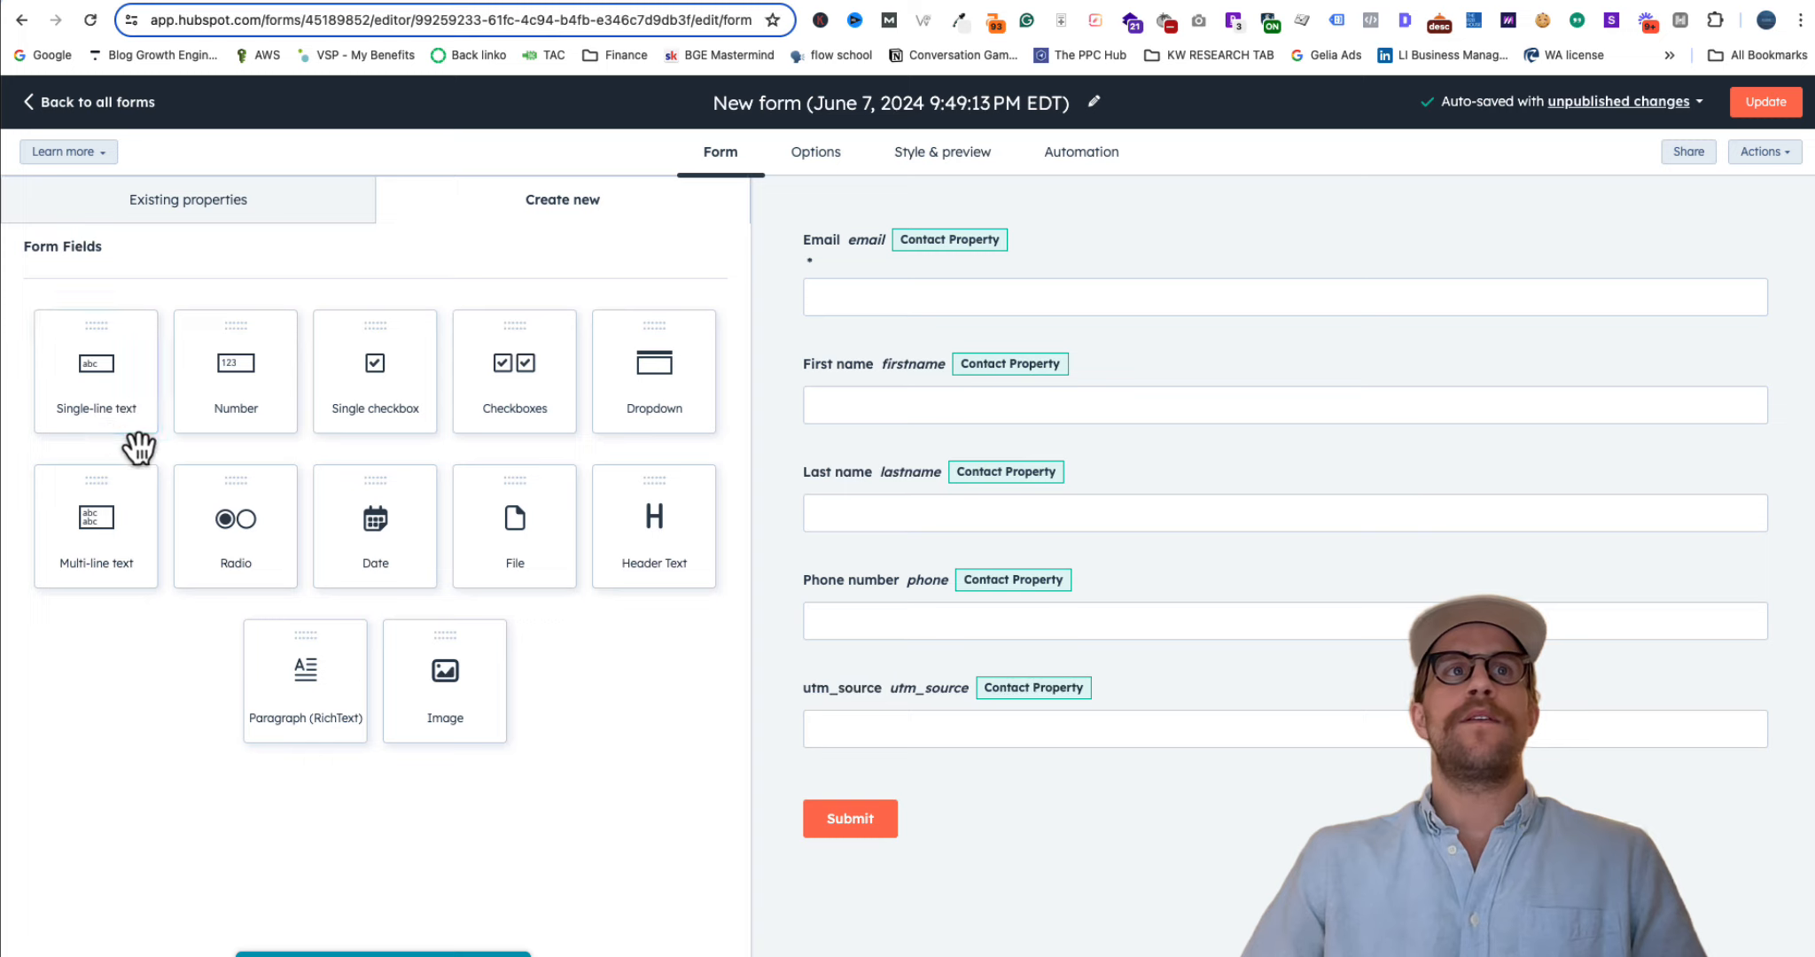
left_click(126, 418)
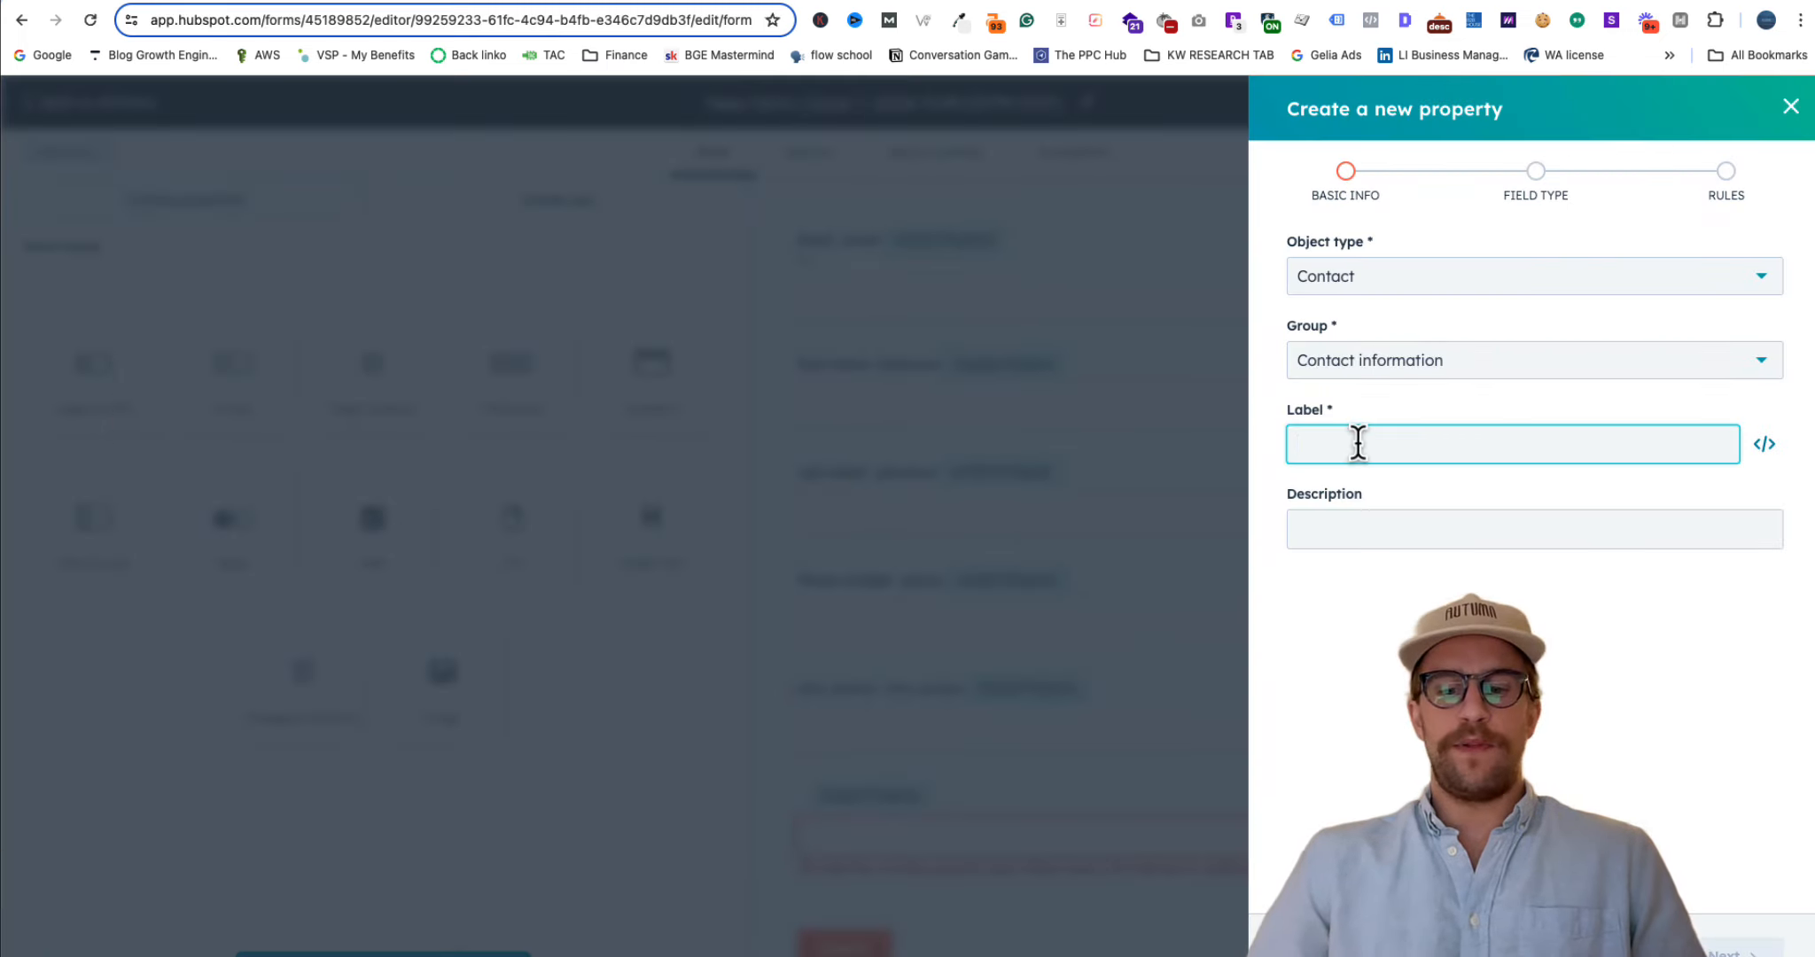
type("utm")
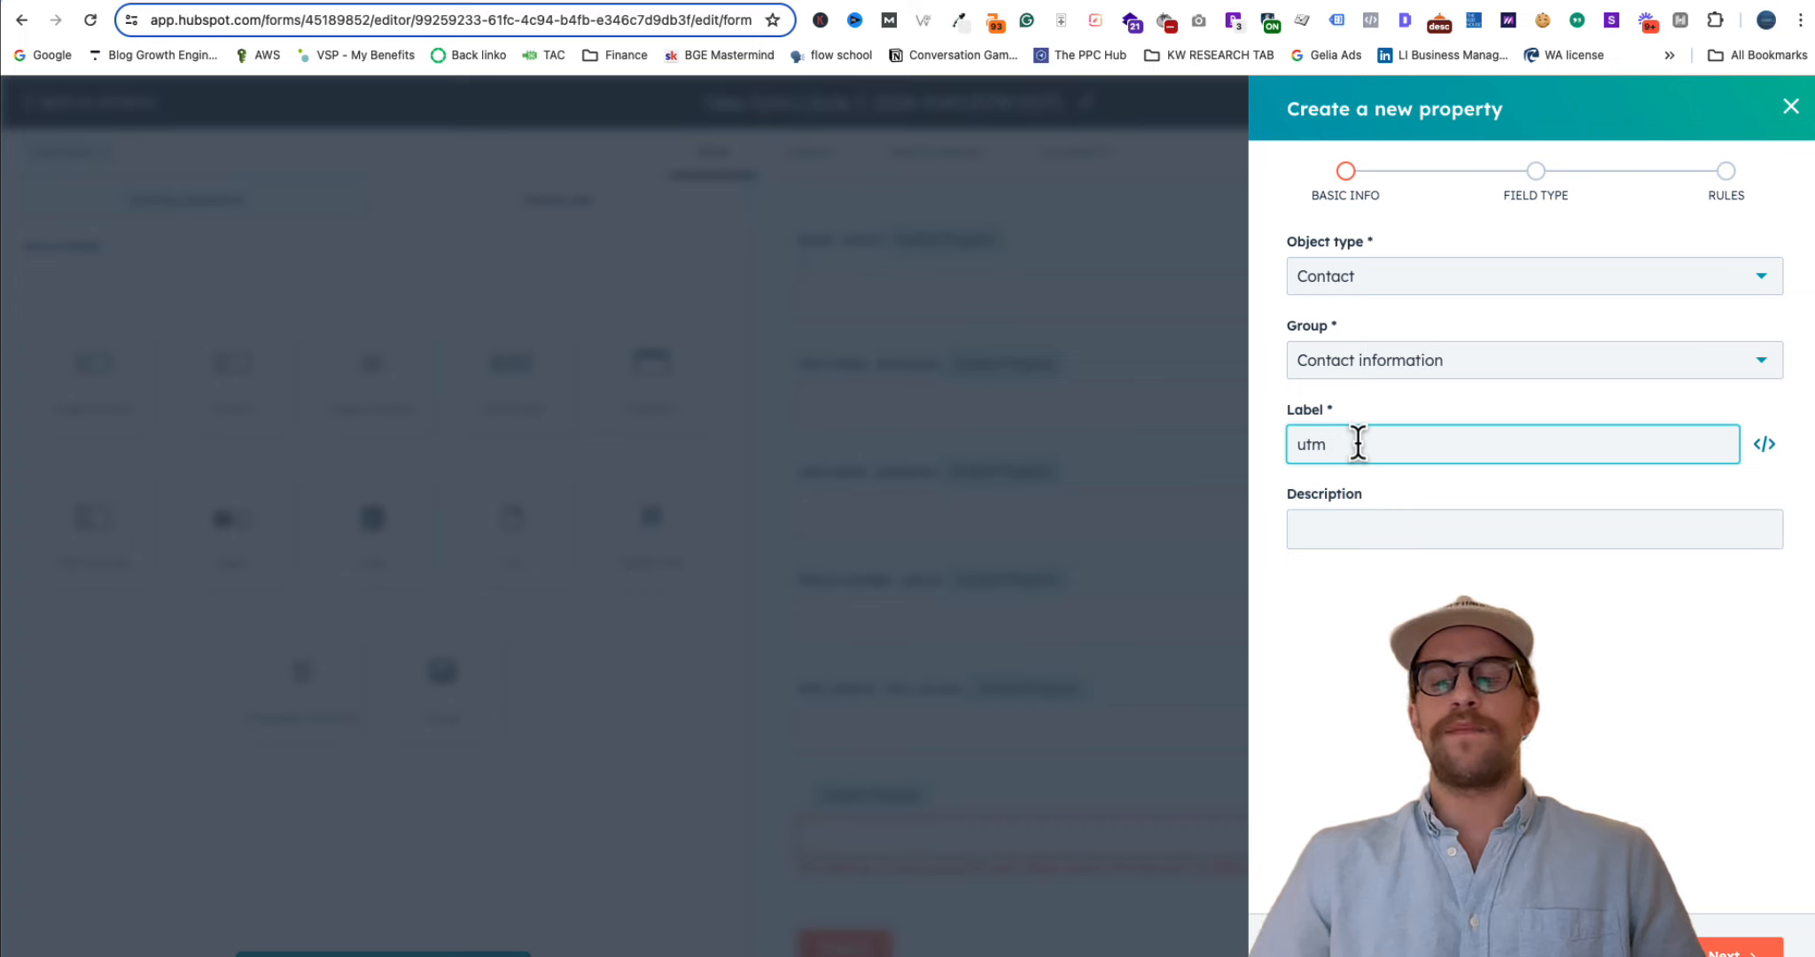
type("_medium")
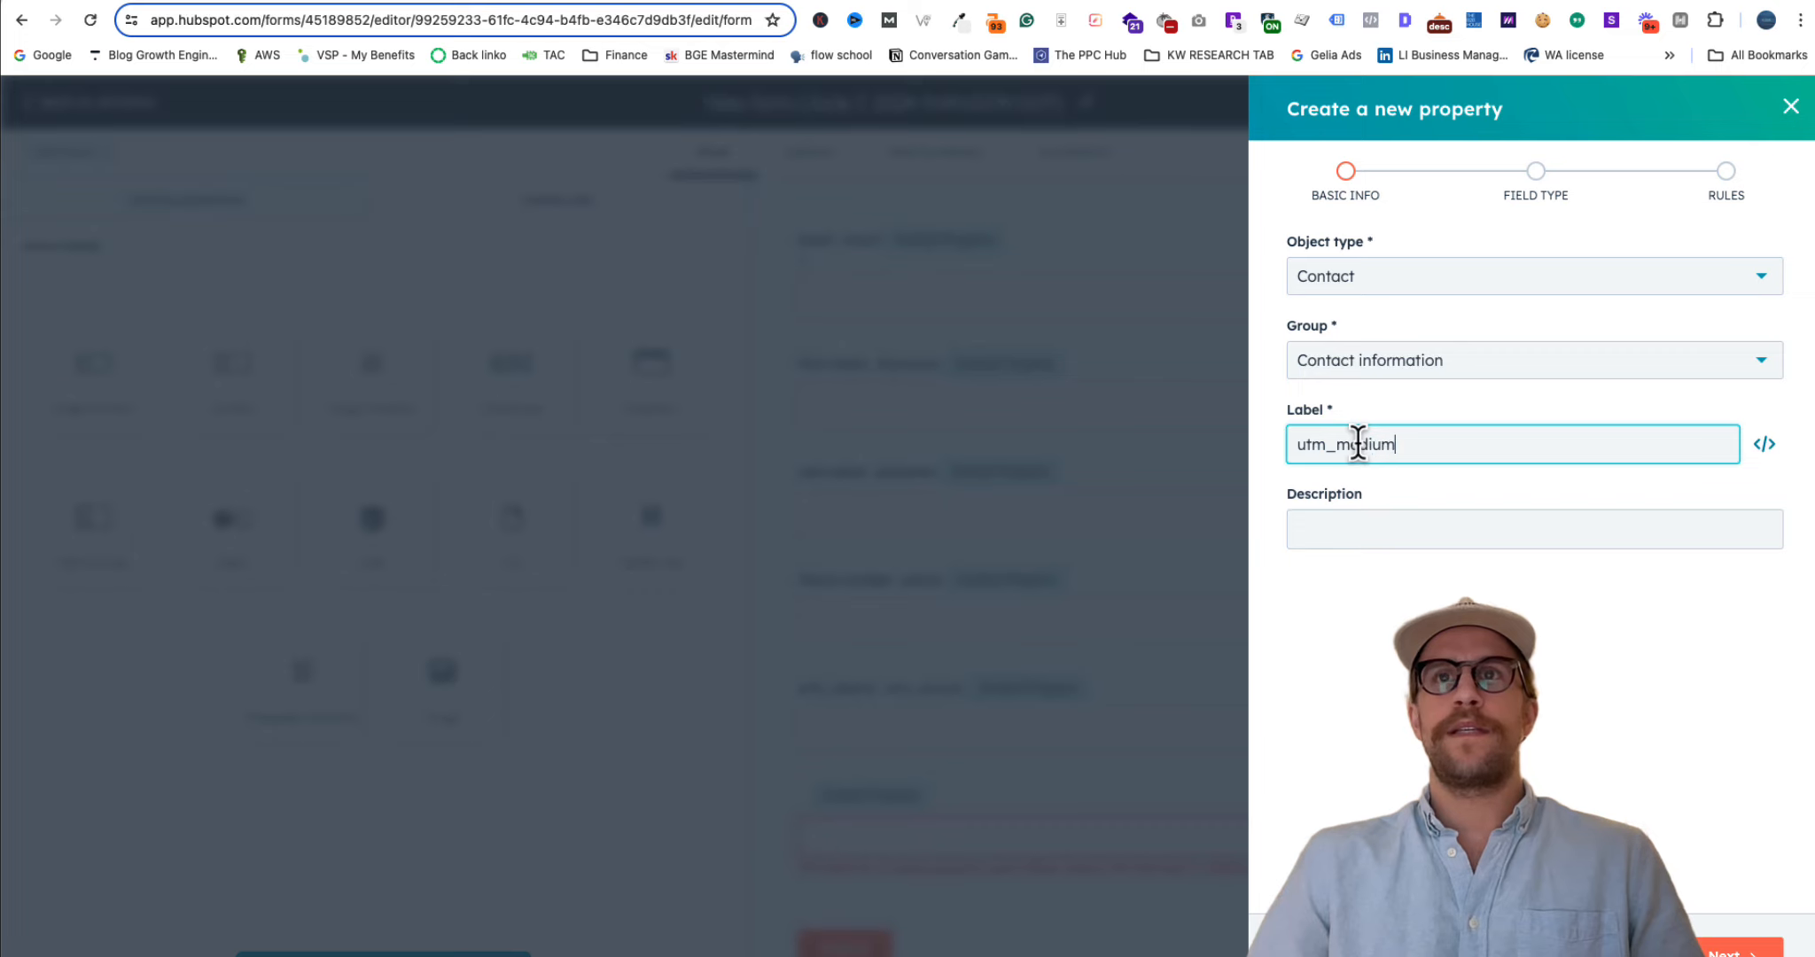
left_click(1573, 628)
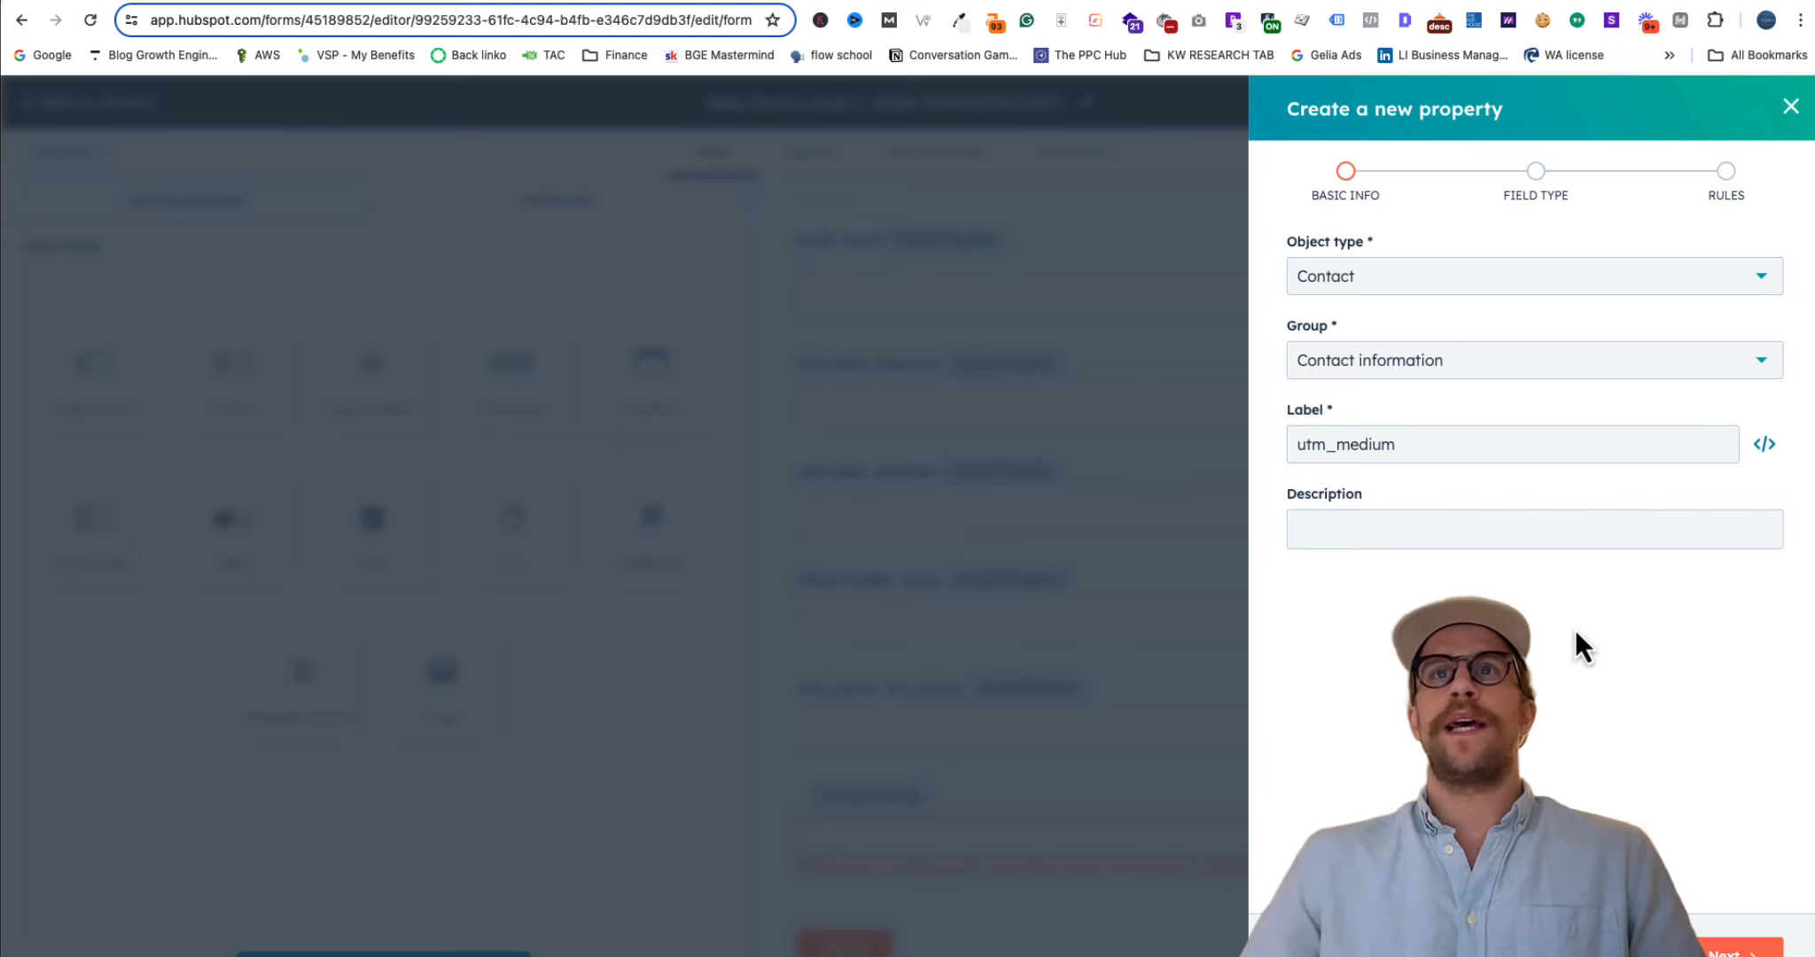
left_click(1739, 932)
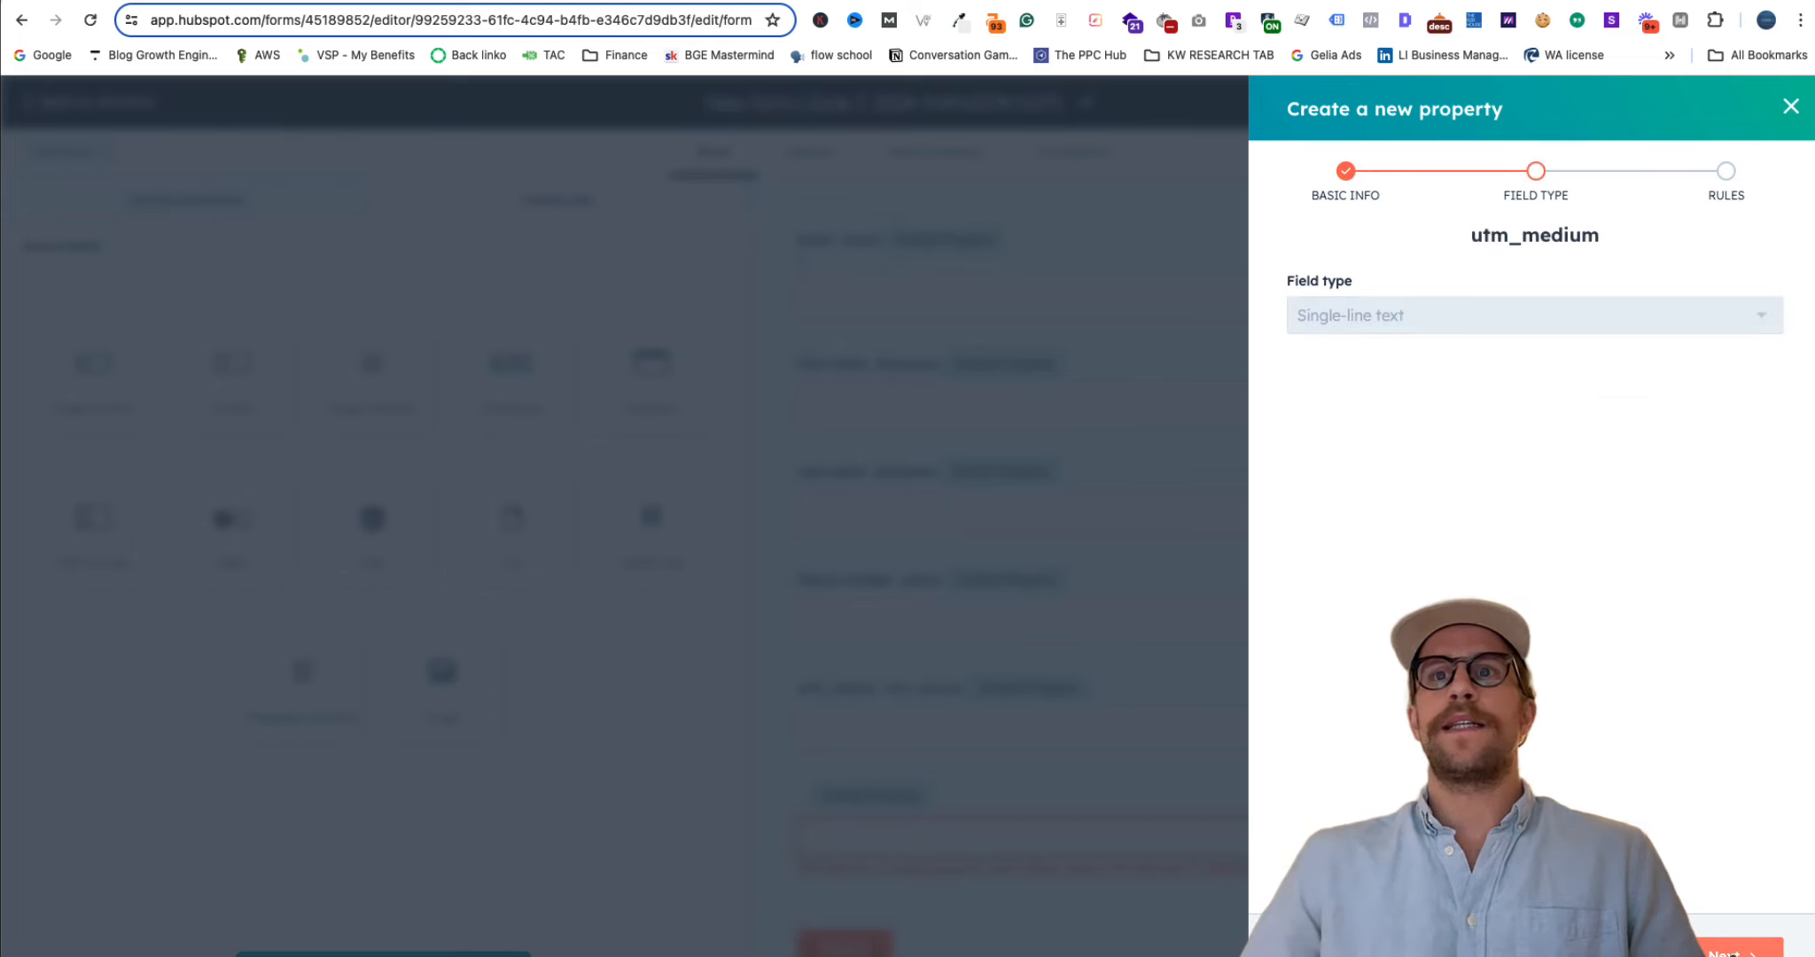
left_click(1733, 946)
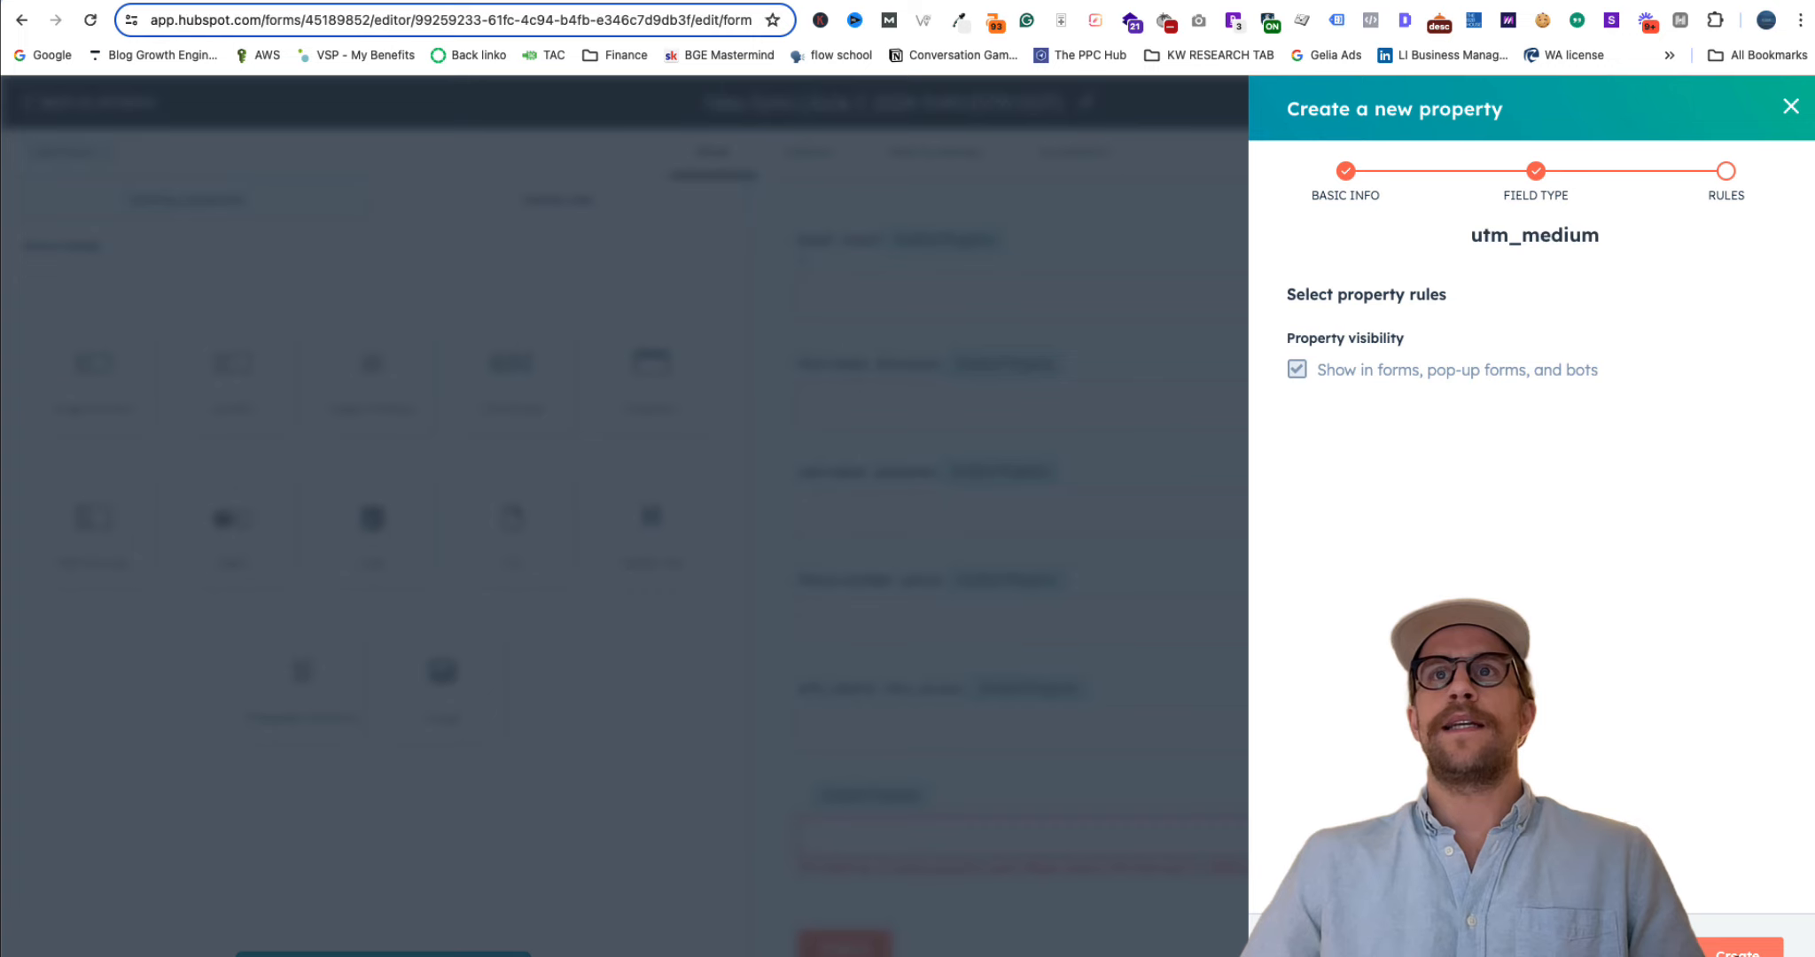
left_click(1732, 940)
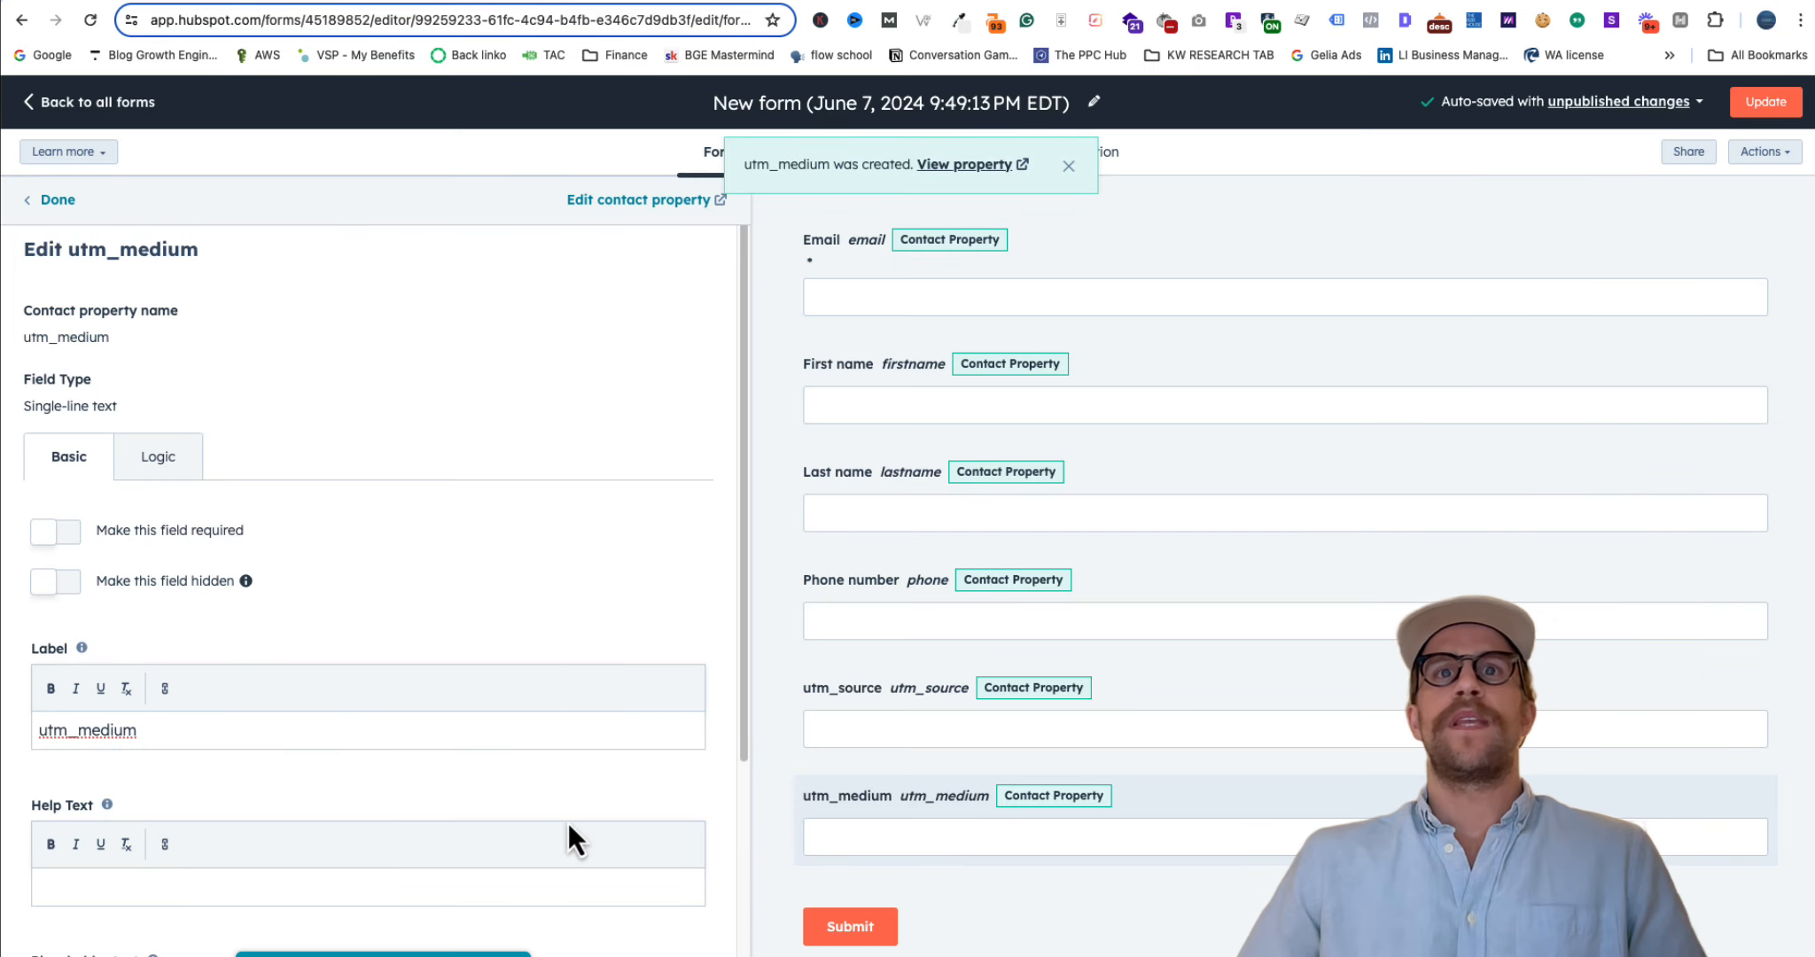
Make the utm_source and utm_medium form fields hidden
left_click(873, 707)
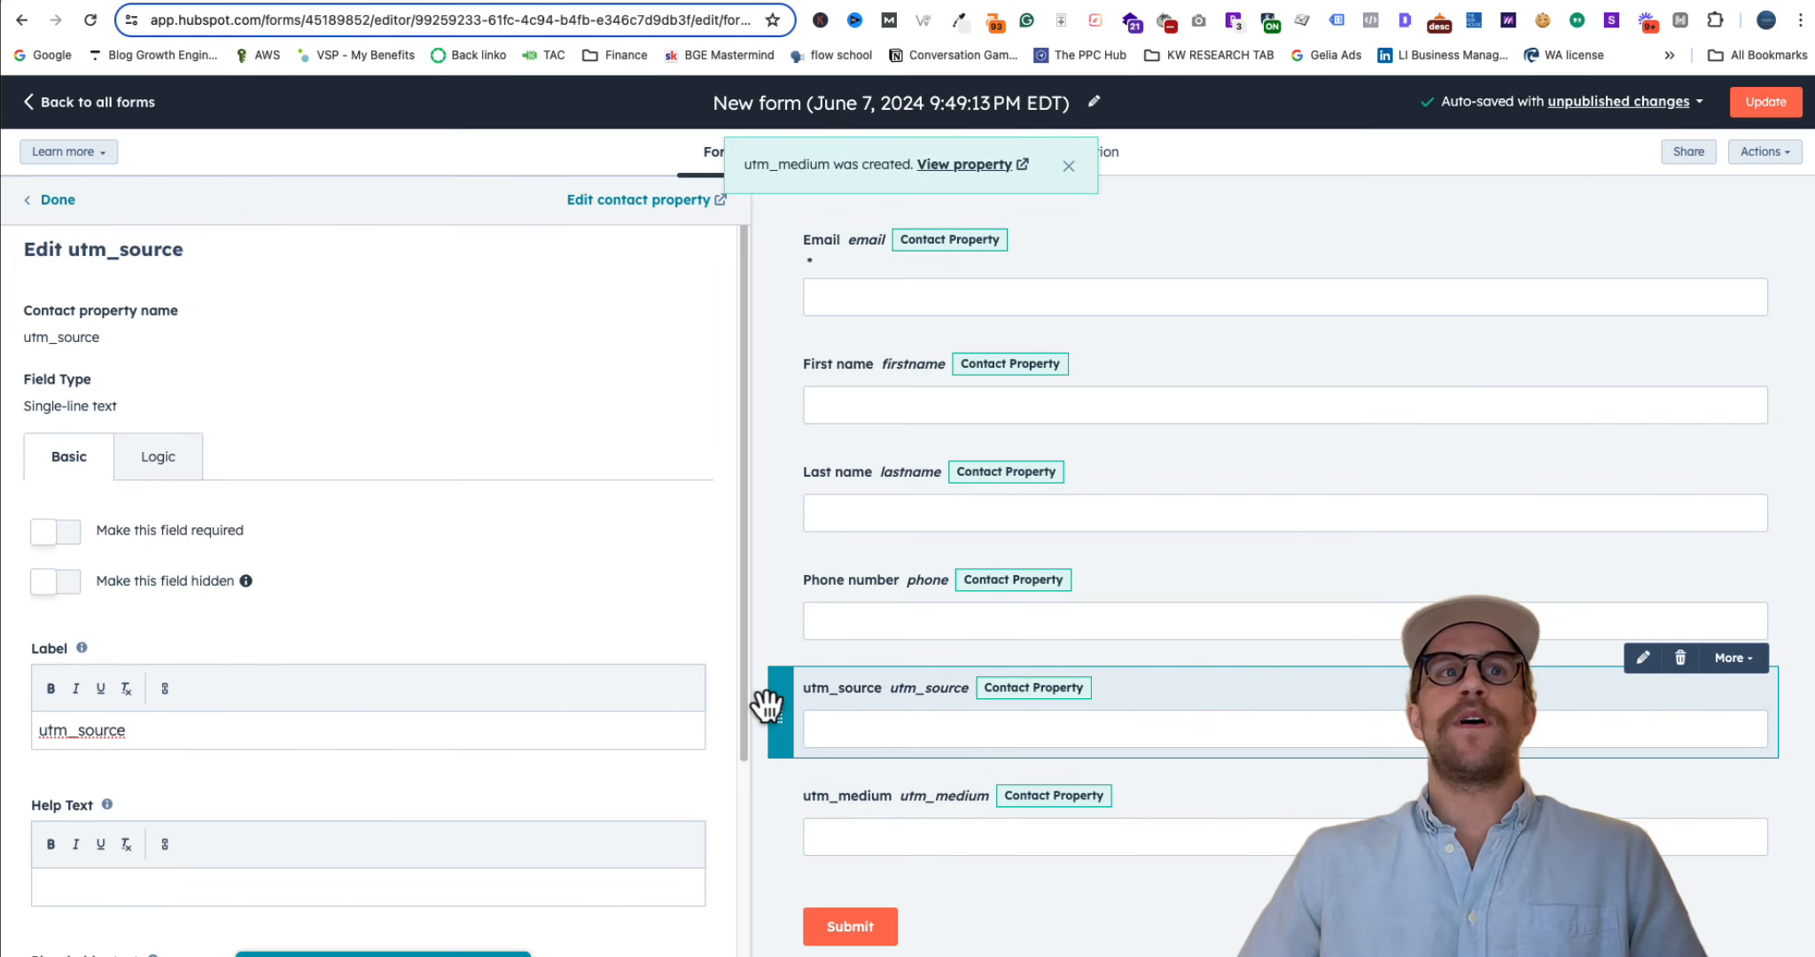
left_click(44, 585)
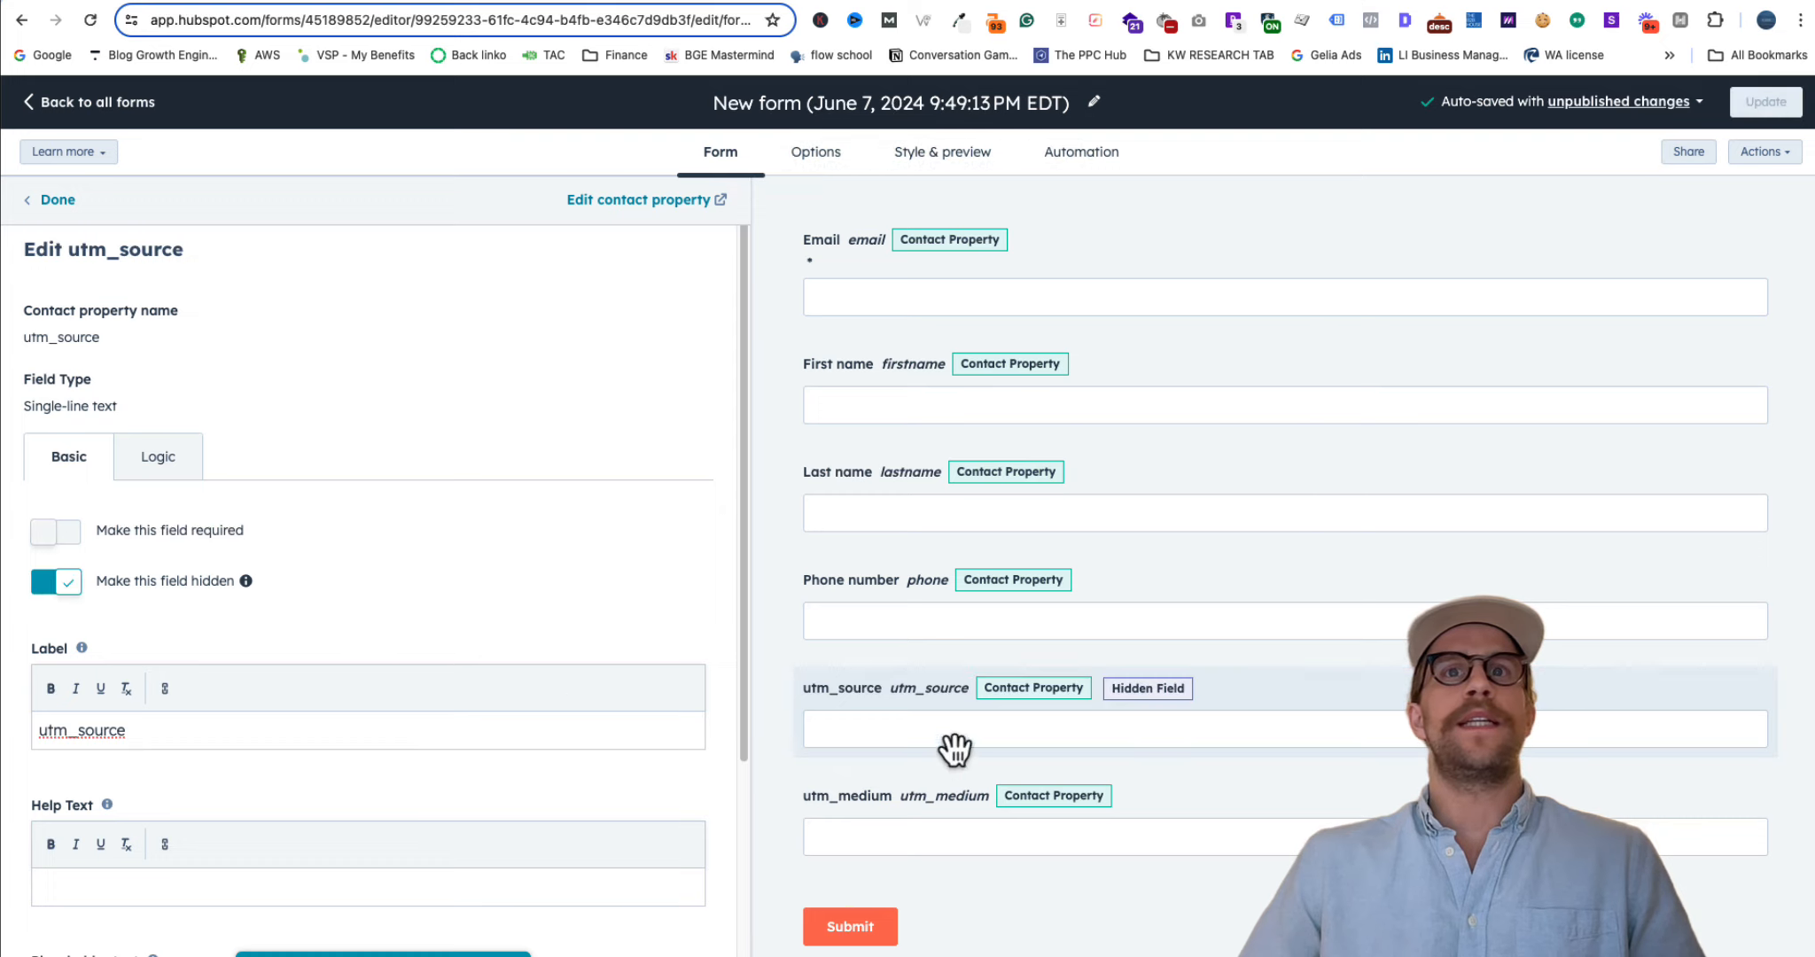
left_click(938, 817)
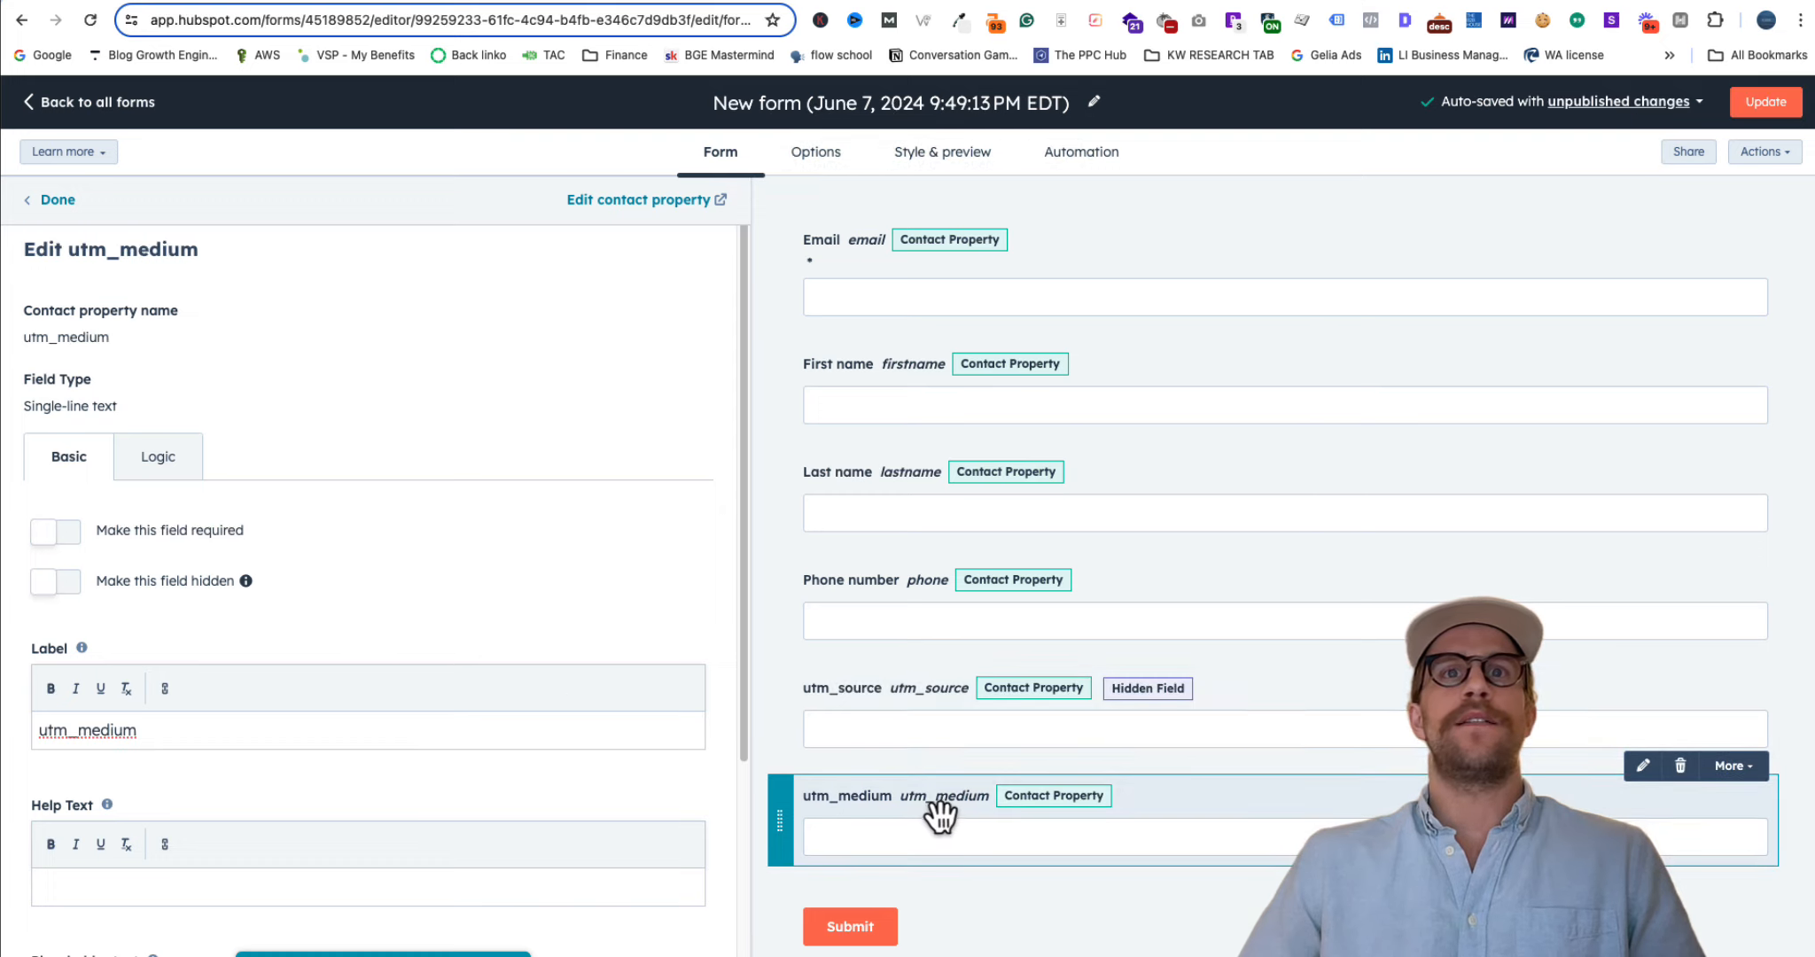
left_click(46, 584)
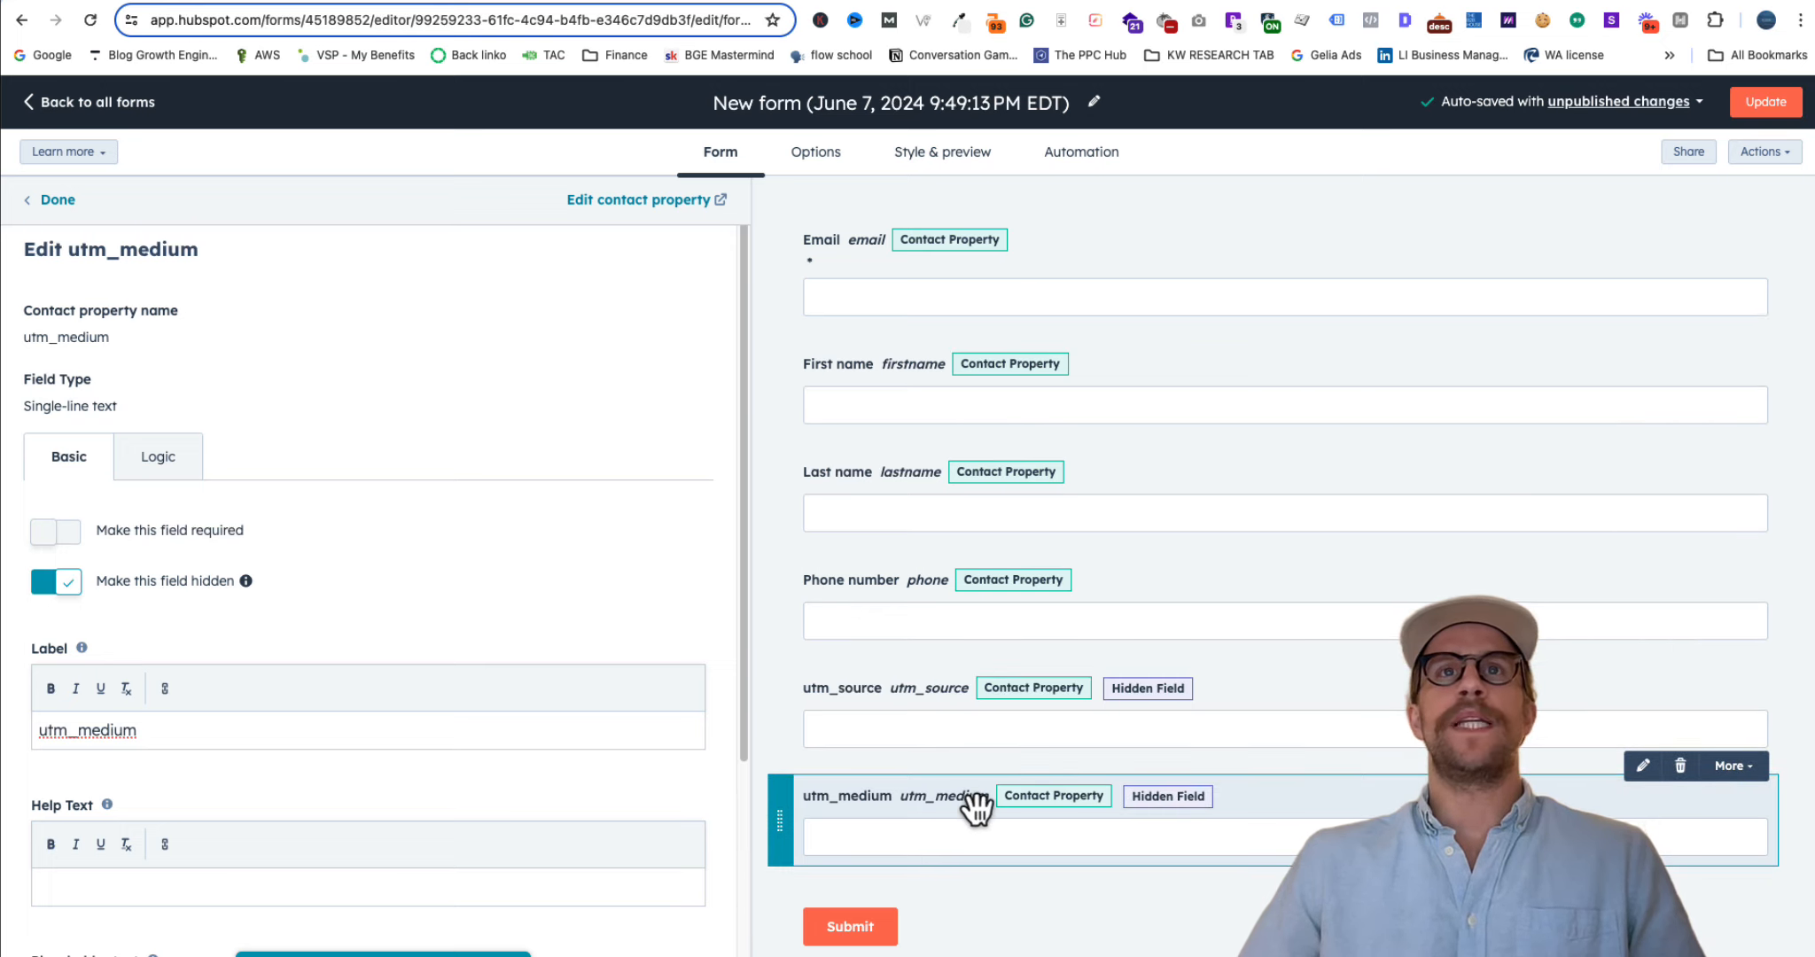
Rename the form as Unbounce Test Form V1, publish it and close the embed code dialog
left_click(1092, 104)
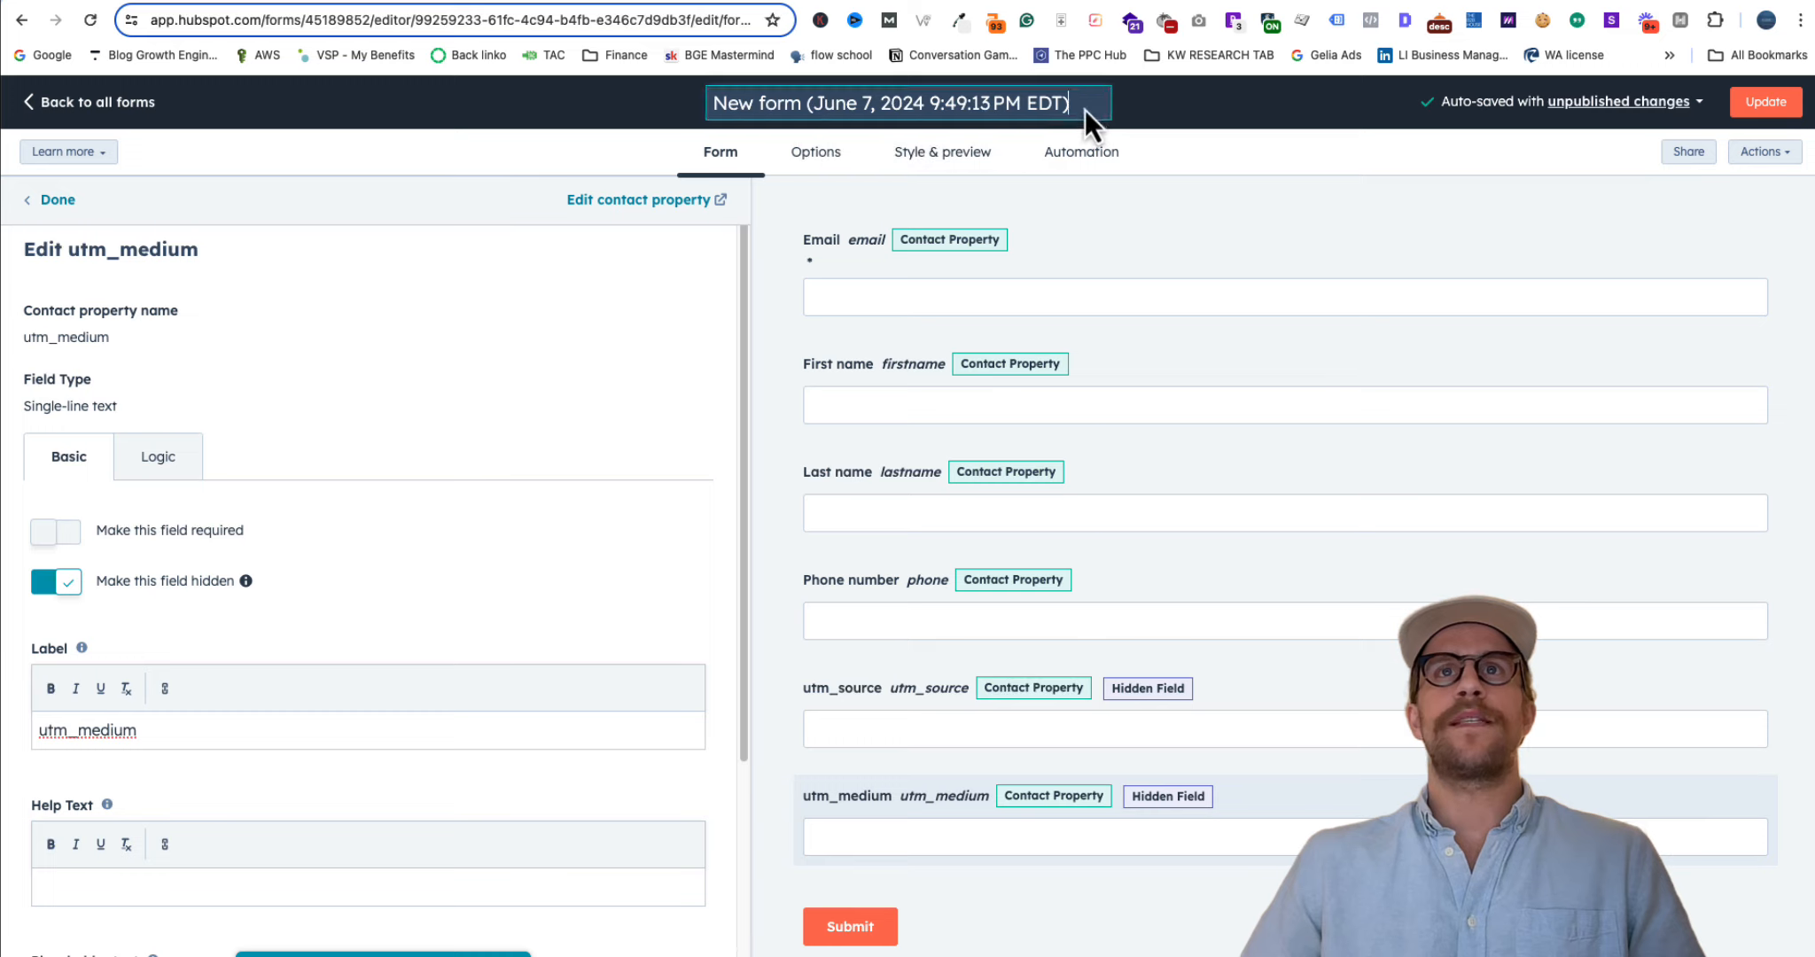
key("ctrl+a")
type("Unbounce Tes")
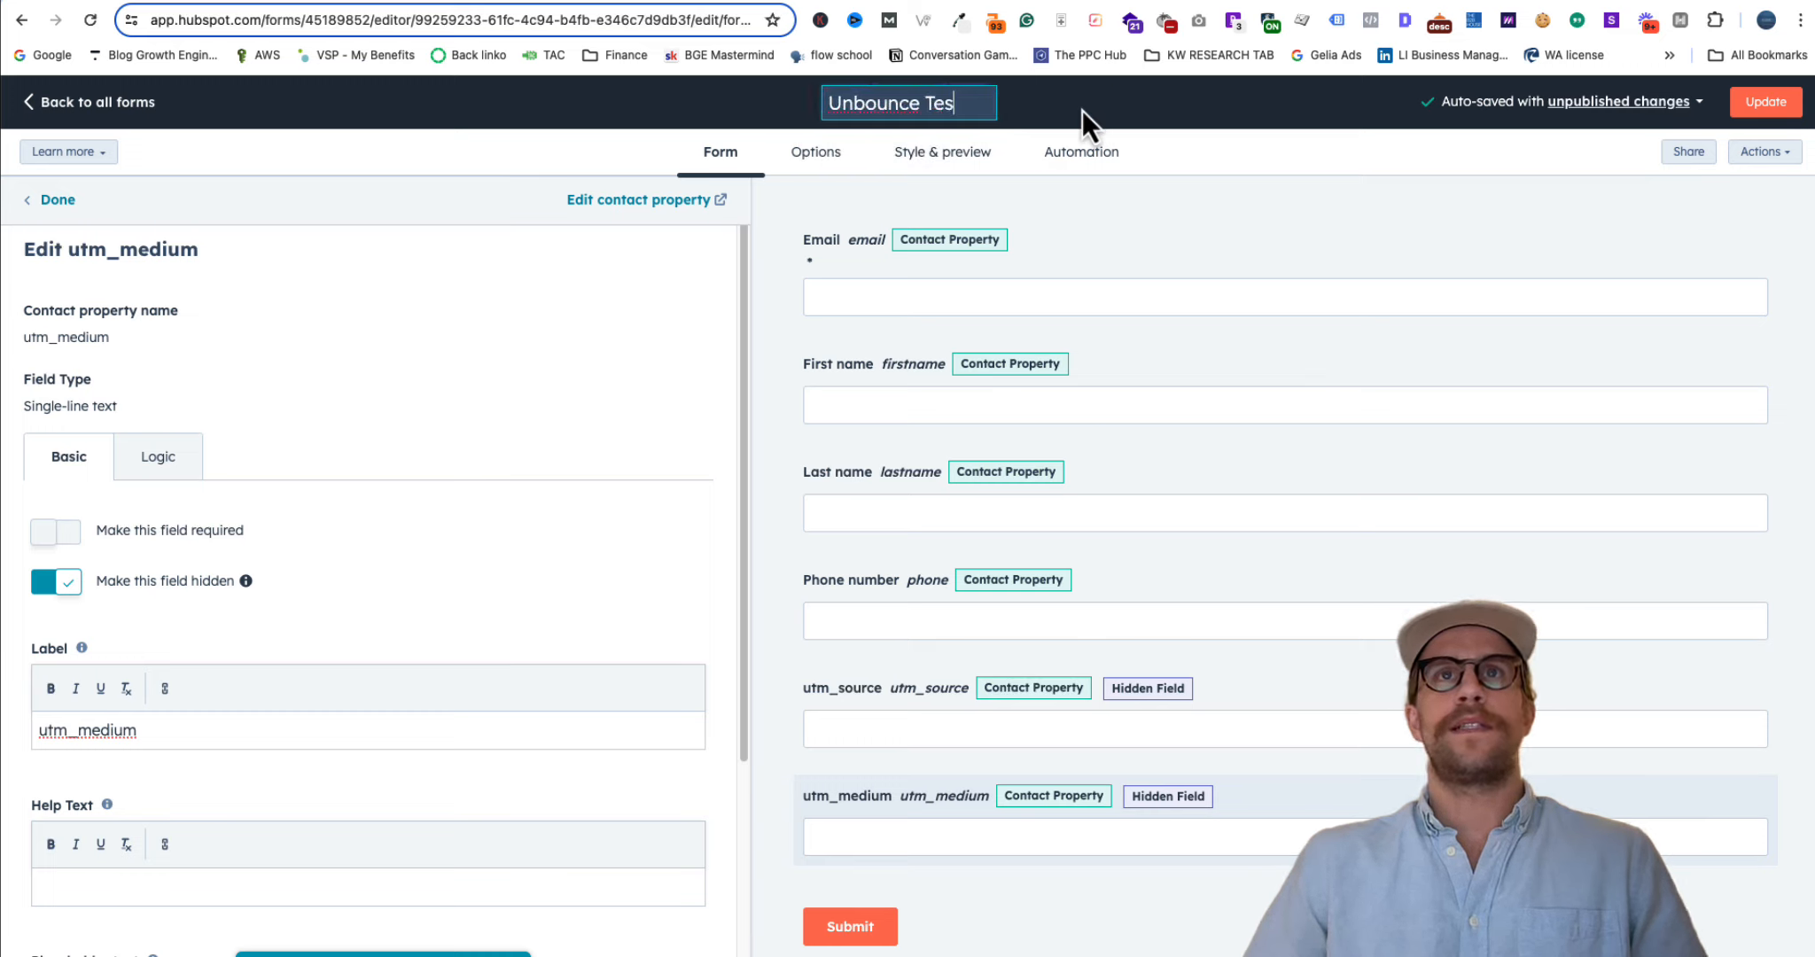
type("t Form V")
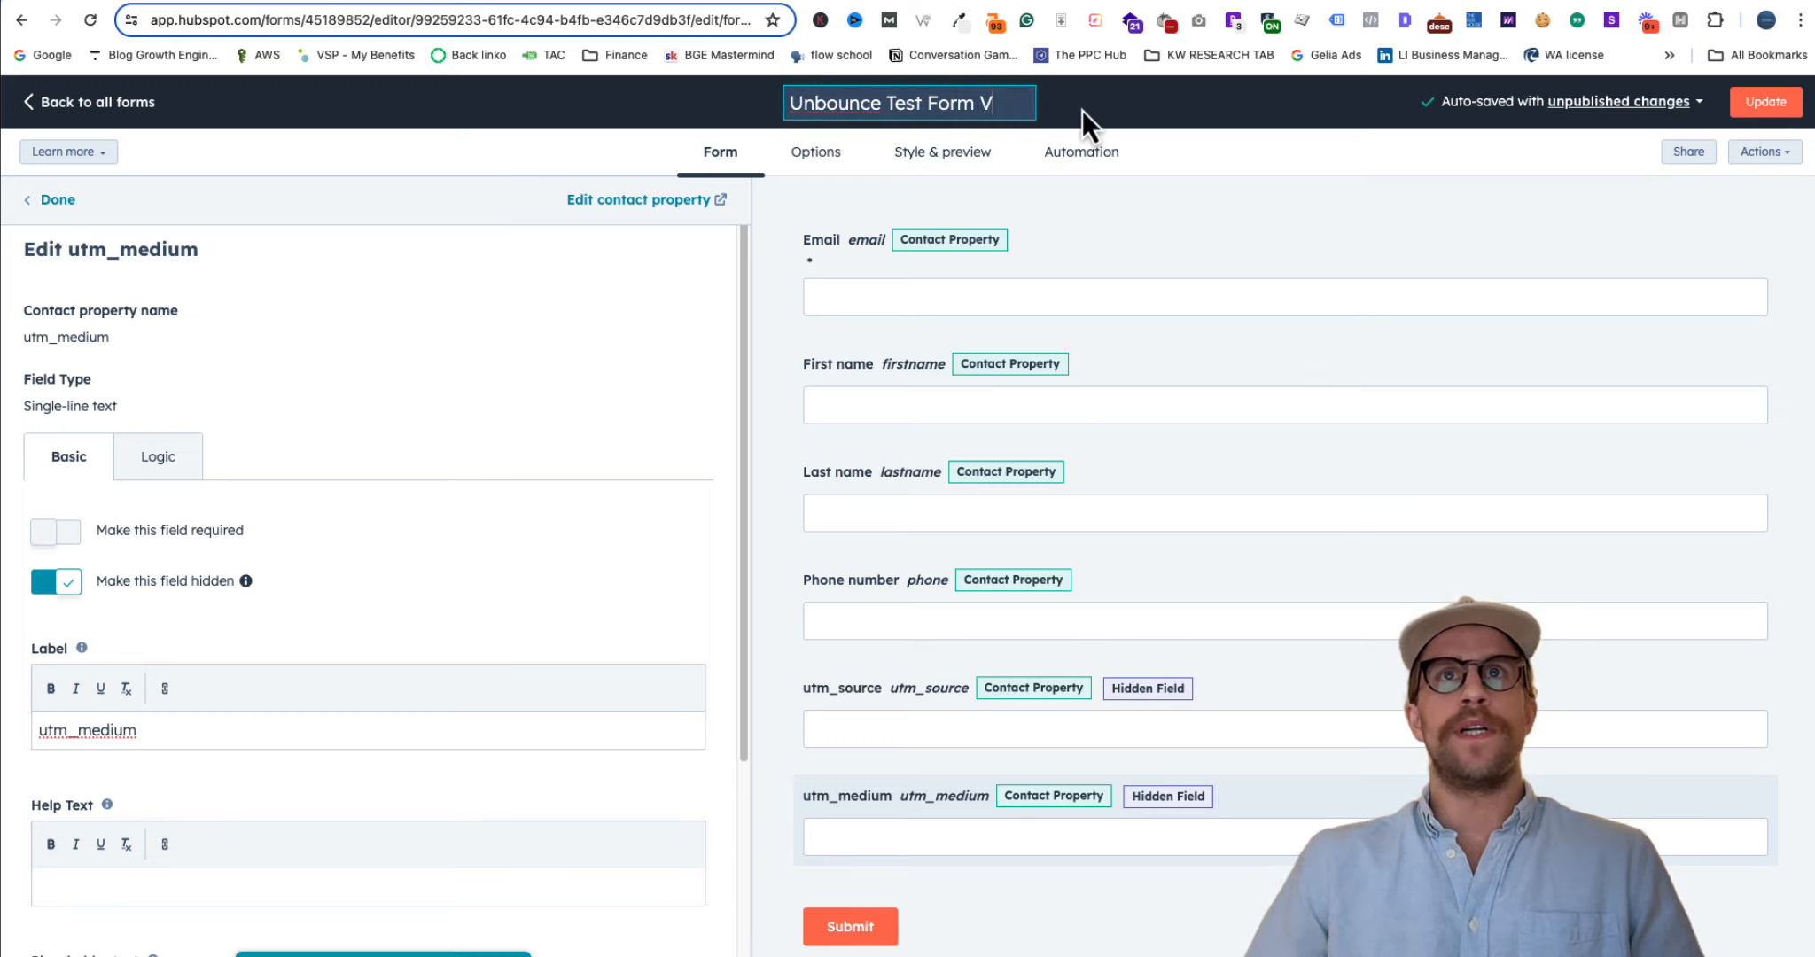
type("1")
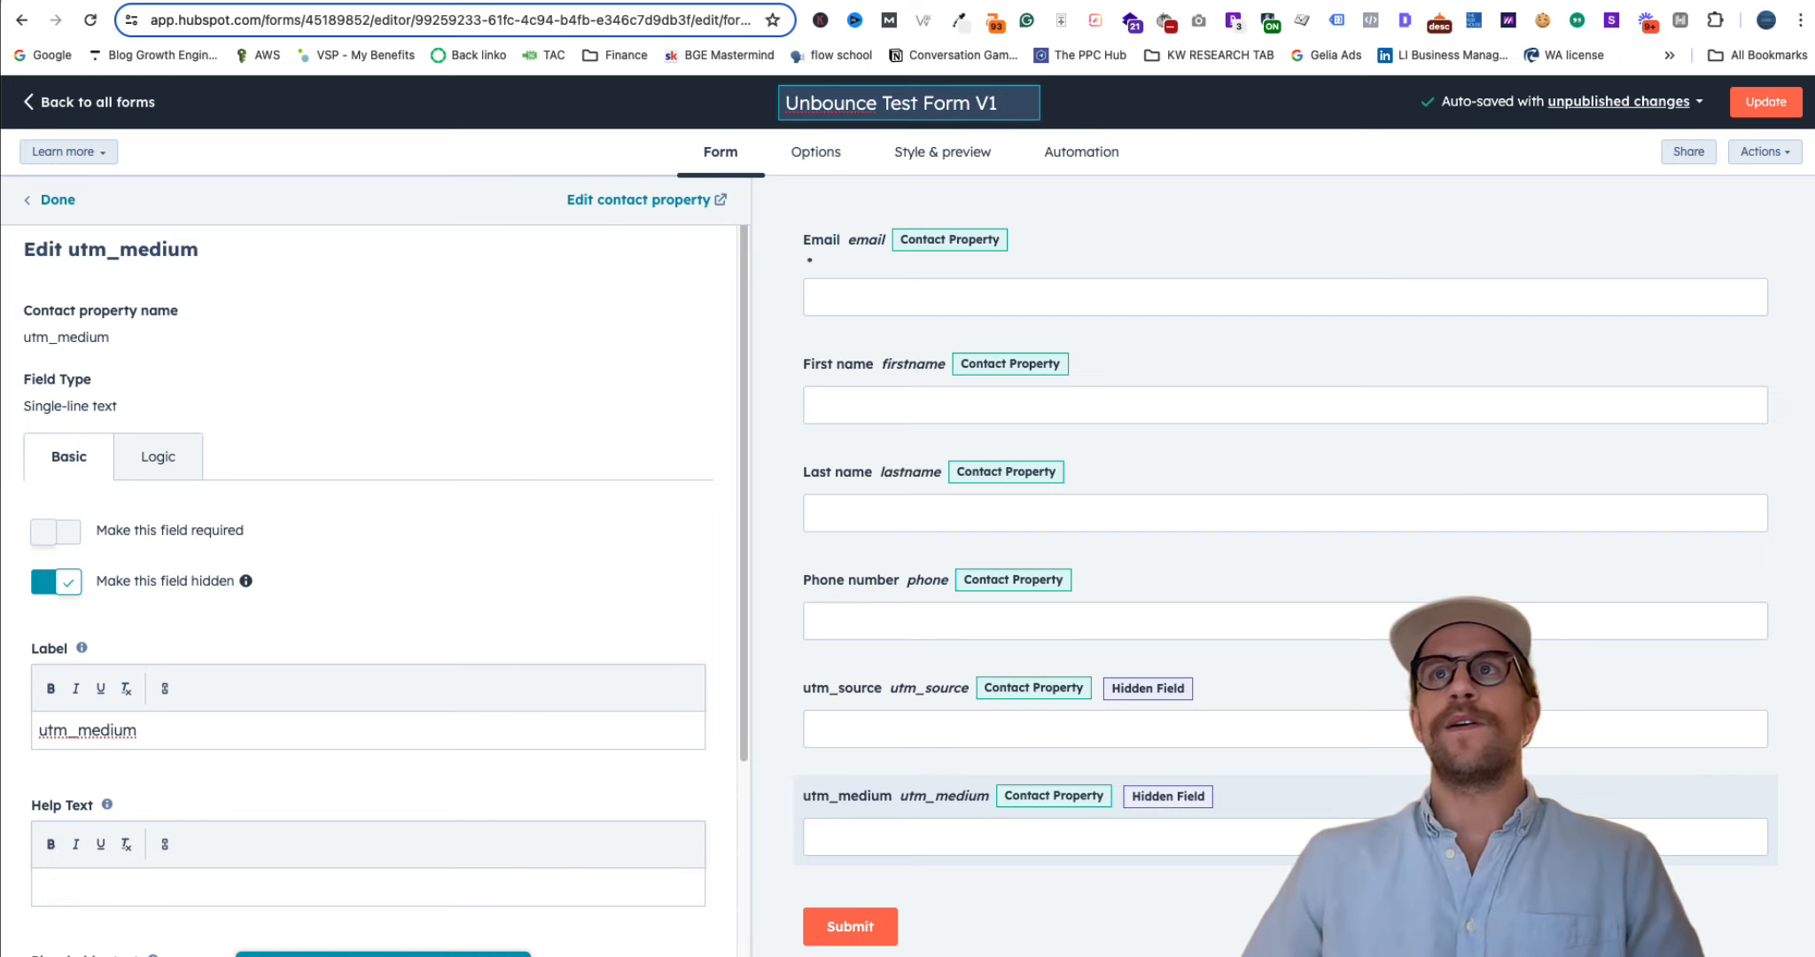
left_click(1782, 101)
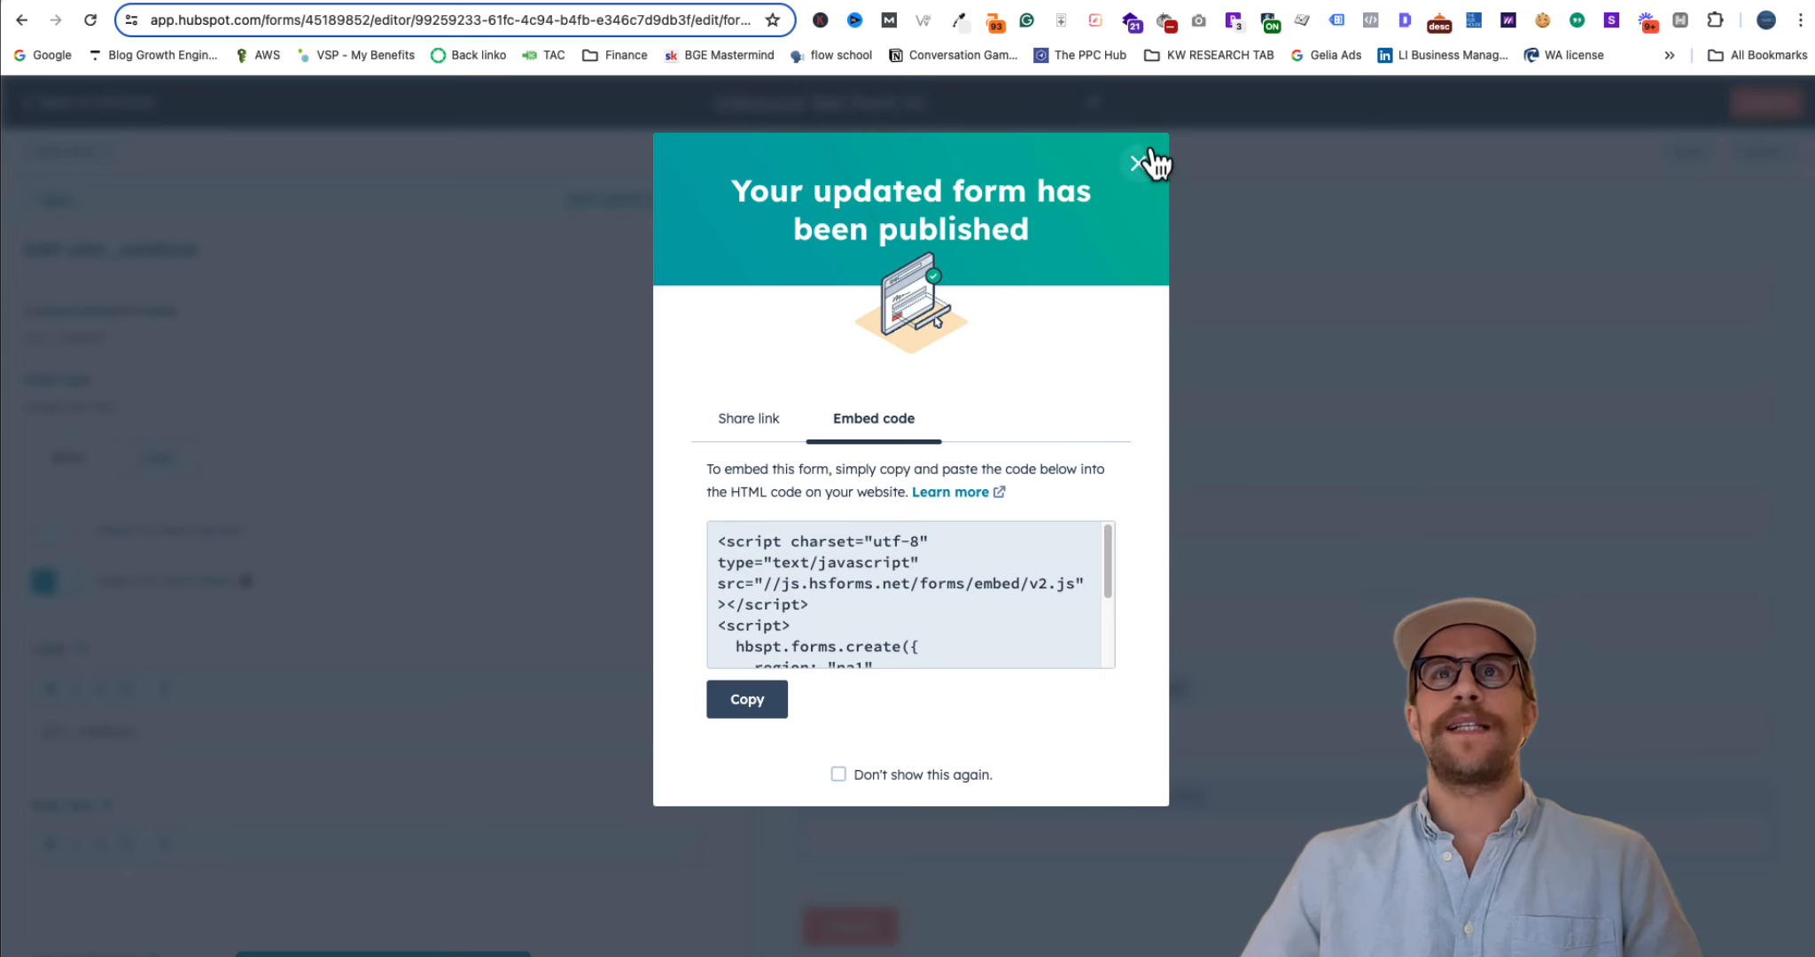
left_click(1139, 162)
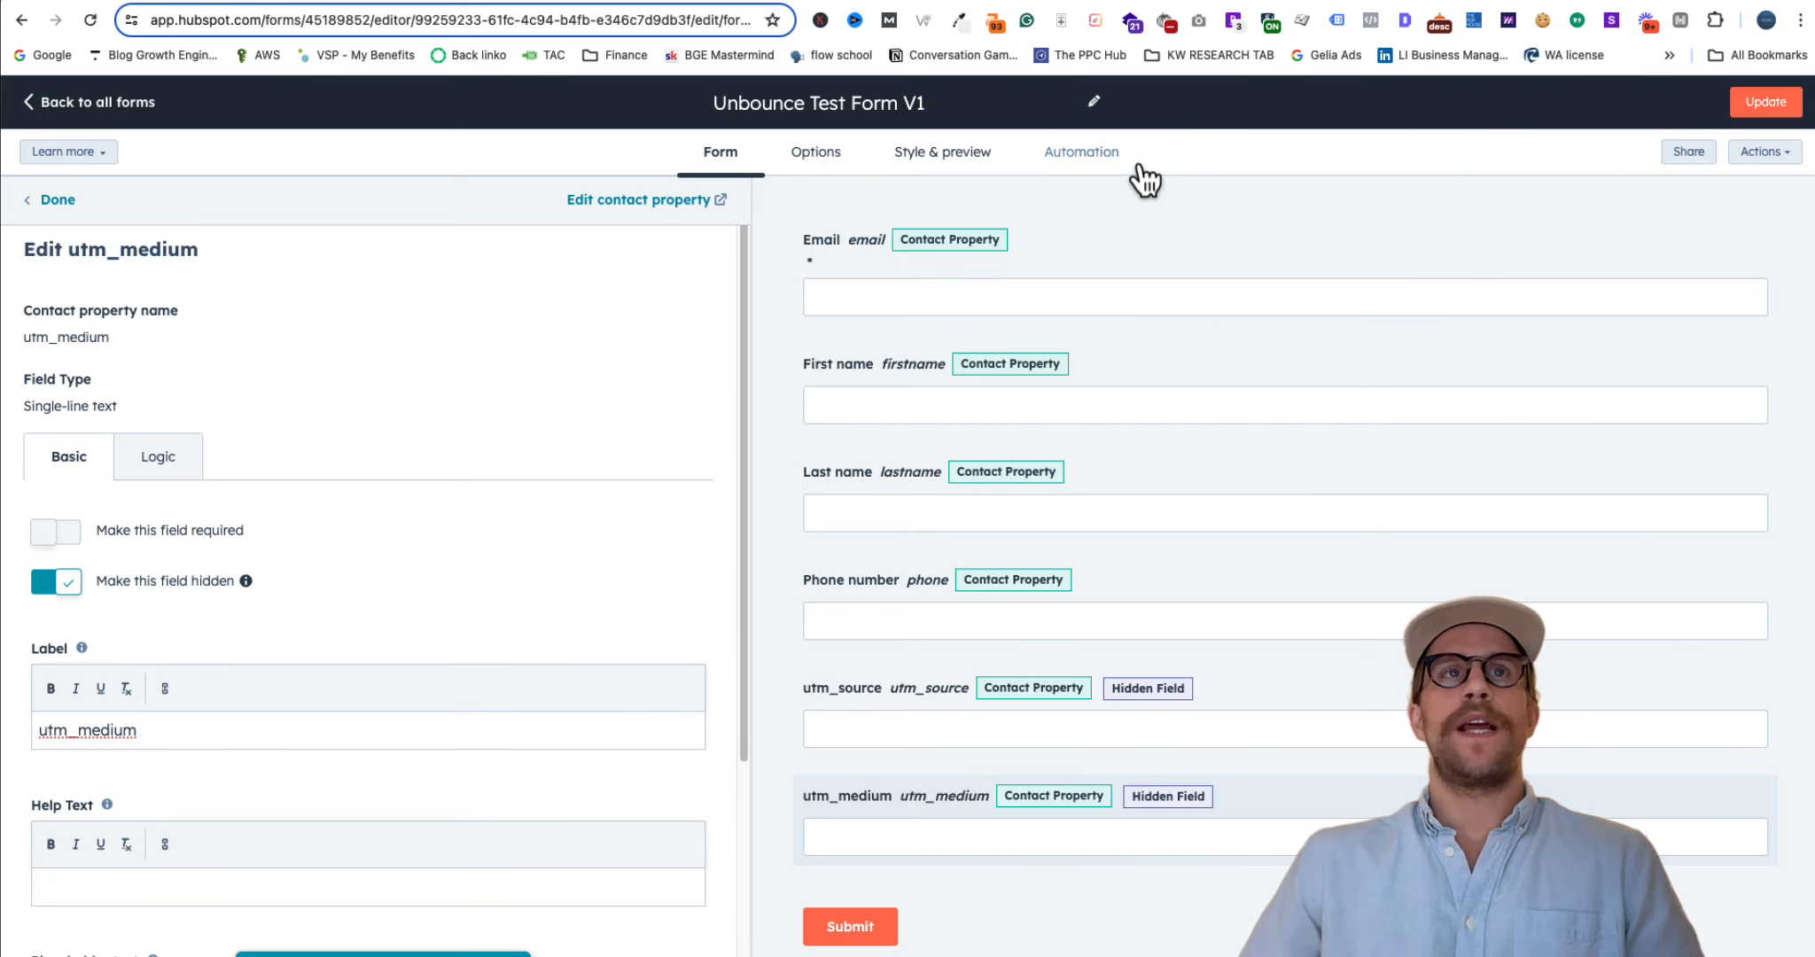
Switch back to Unbounce, close the form design dialog and open the Lead Form Test Page's overview
left_click(443, 2)
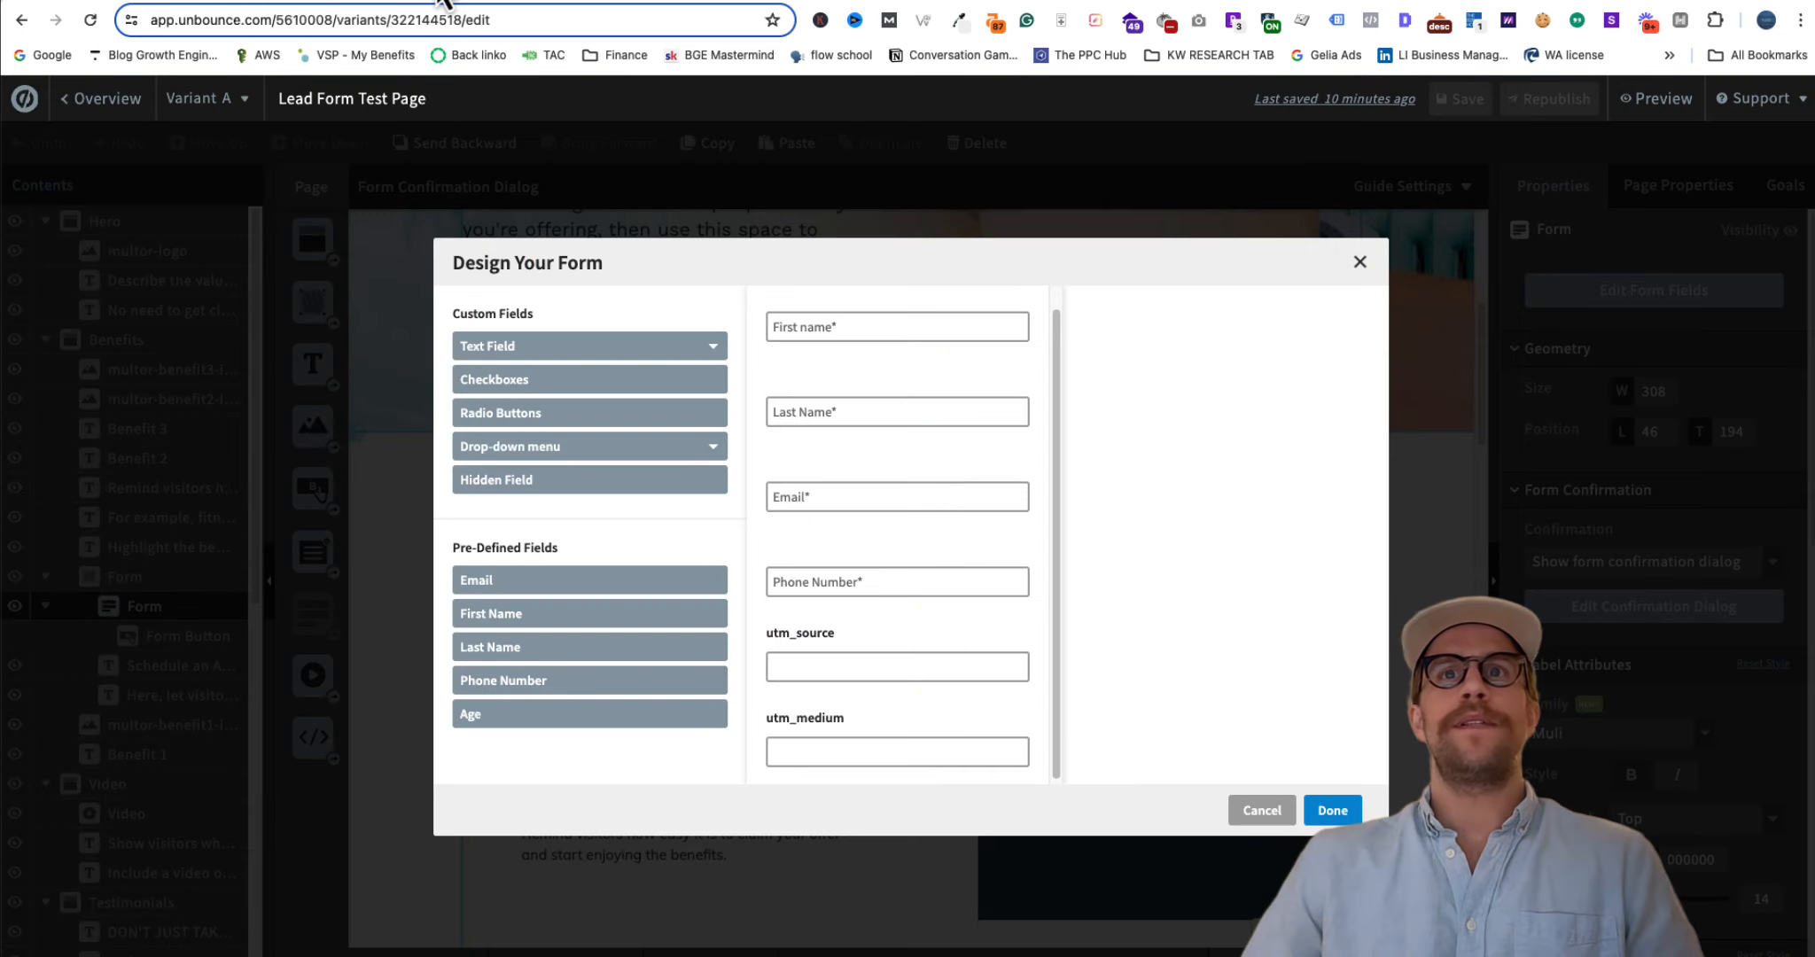
left_click(1356, 264)
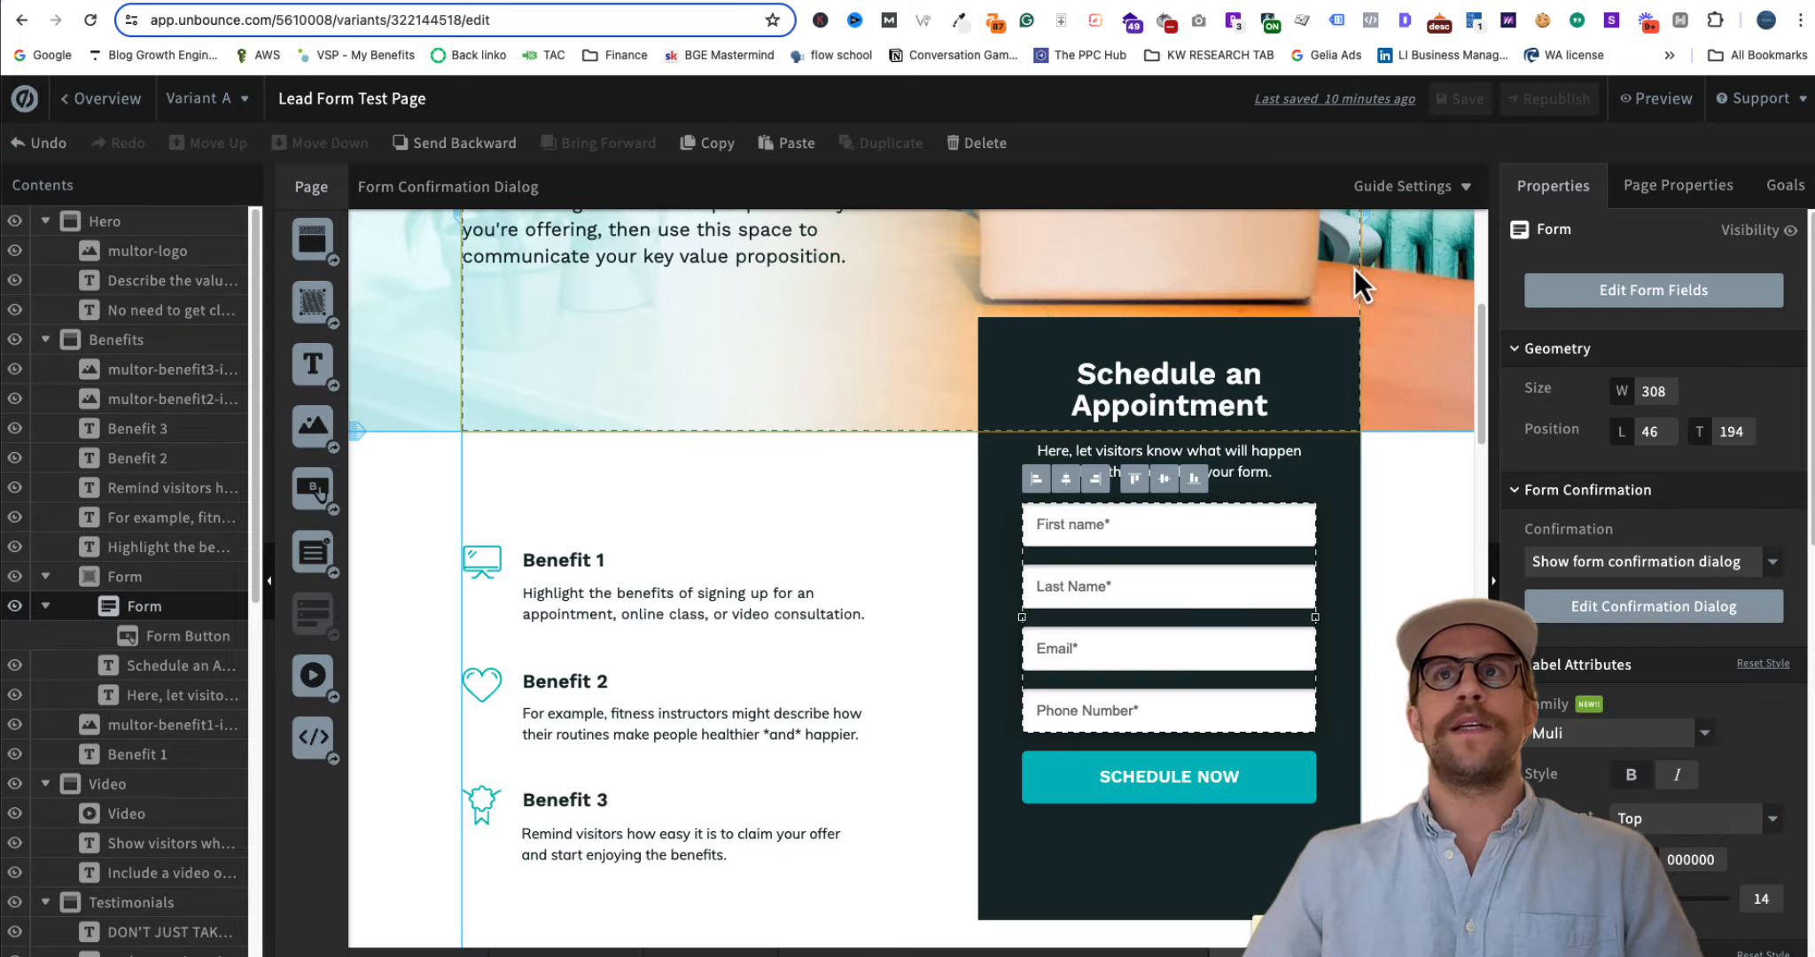
left_click(109, 100)
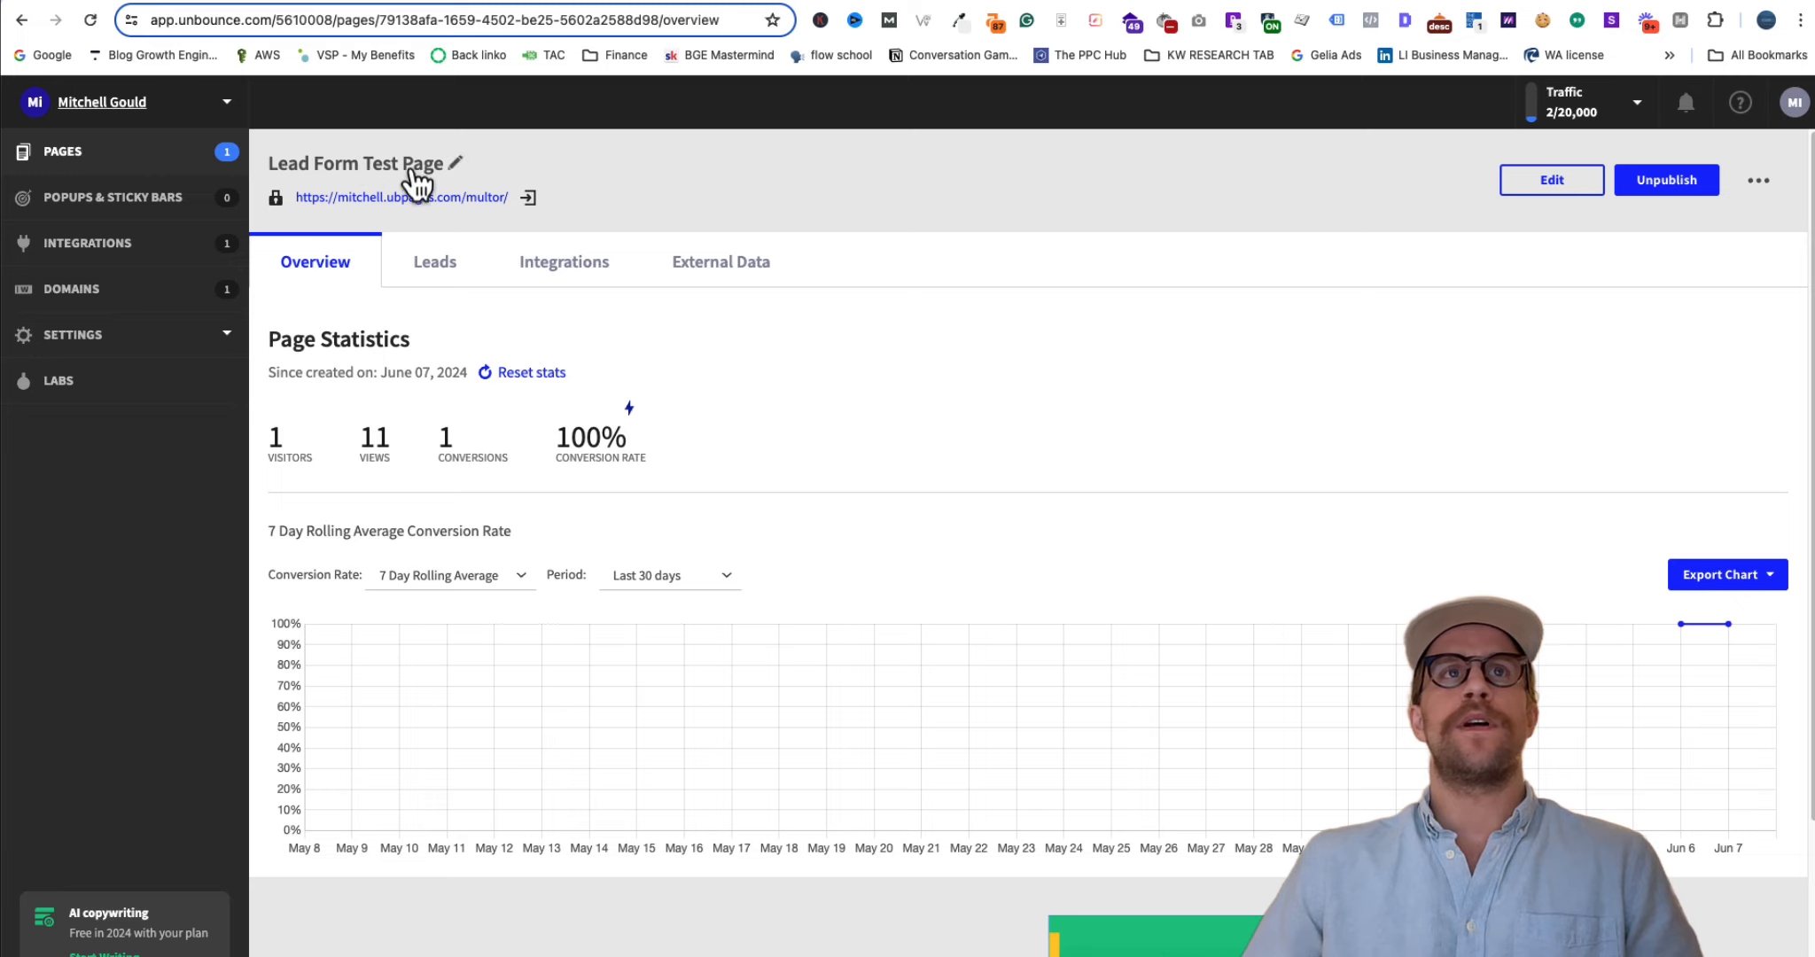
Integrate the Lead Form Test Page with the existing HubSpot account, sending its leads to Unbounce Test Form V1
left_click(568, 282)
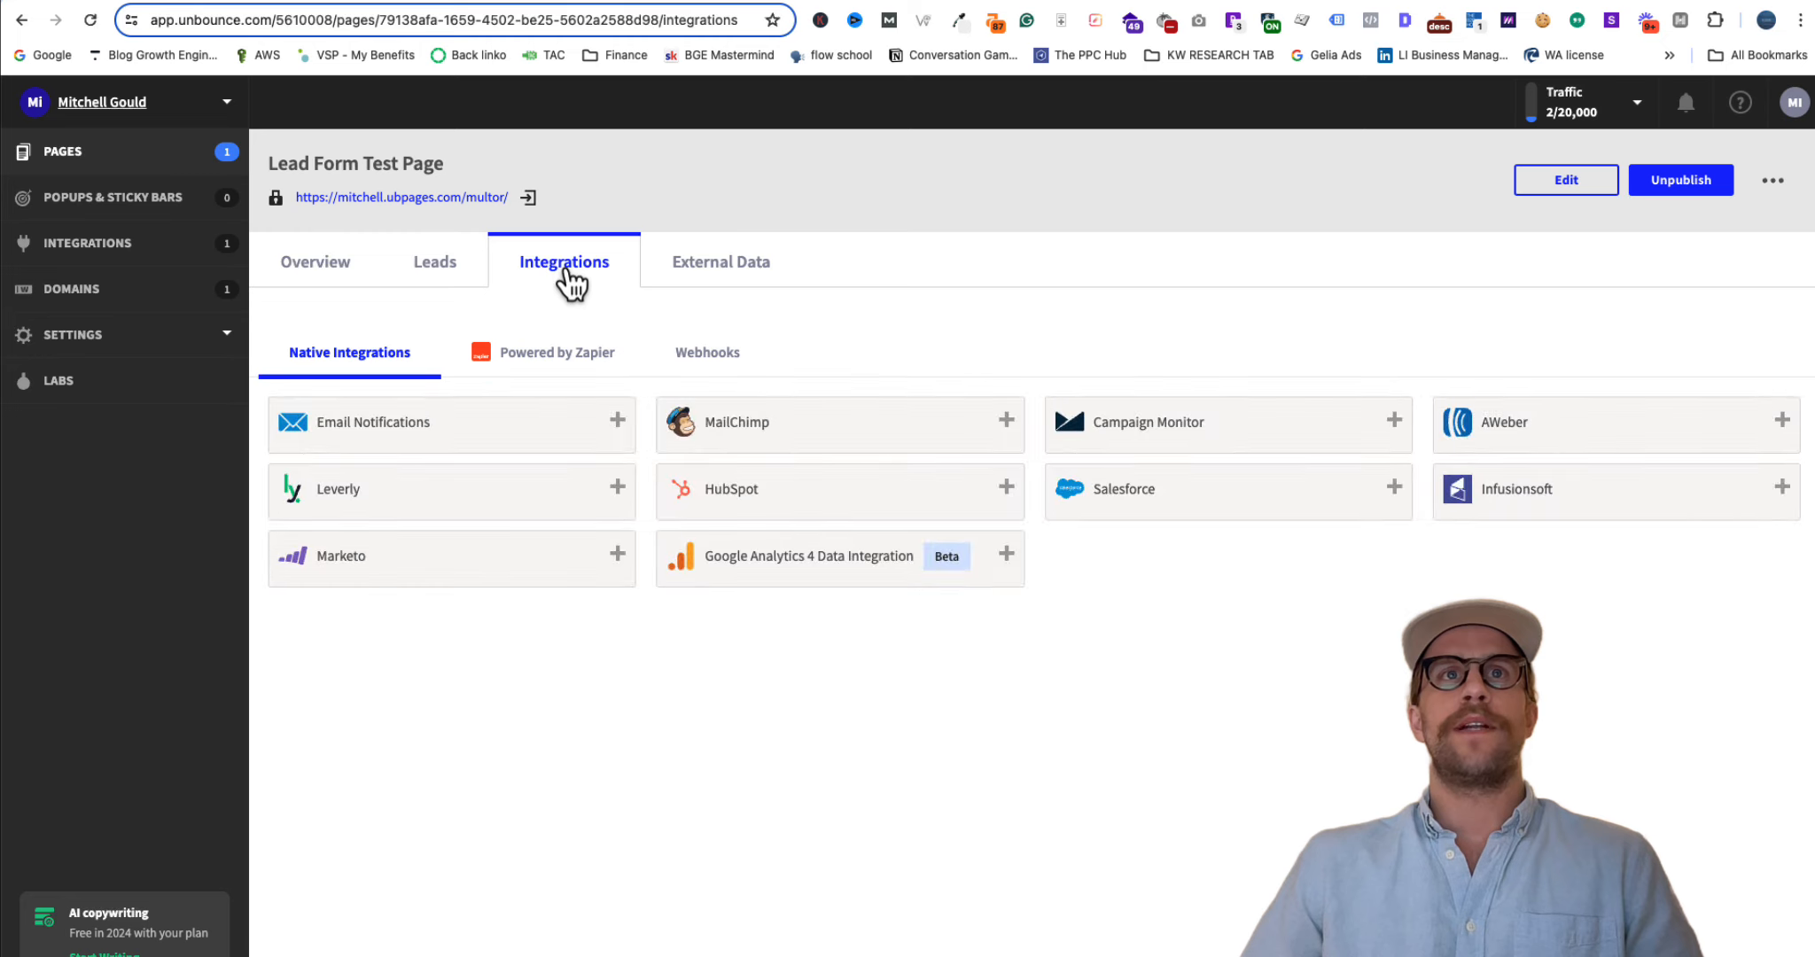
left_click(824, 501)
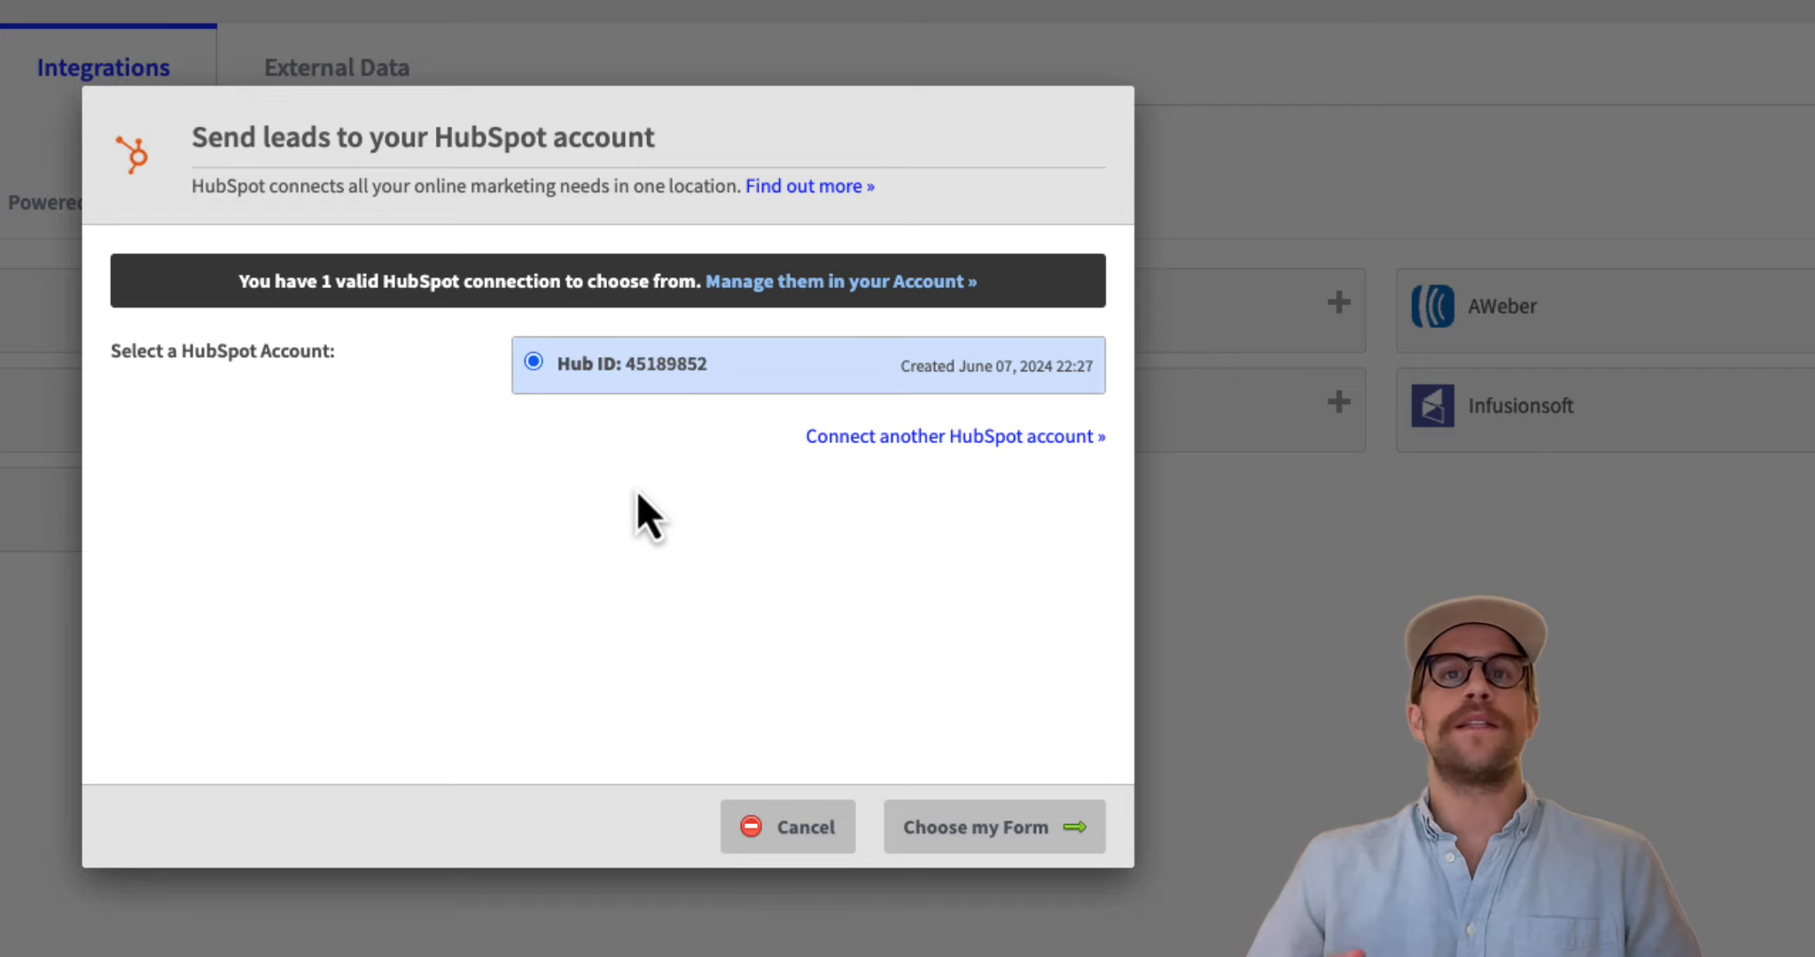
left_click(959, 829)
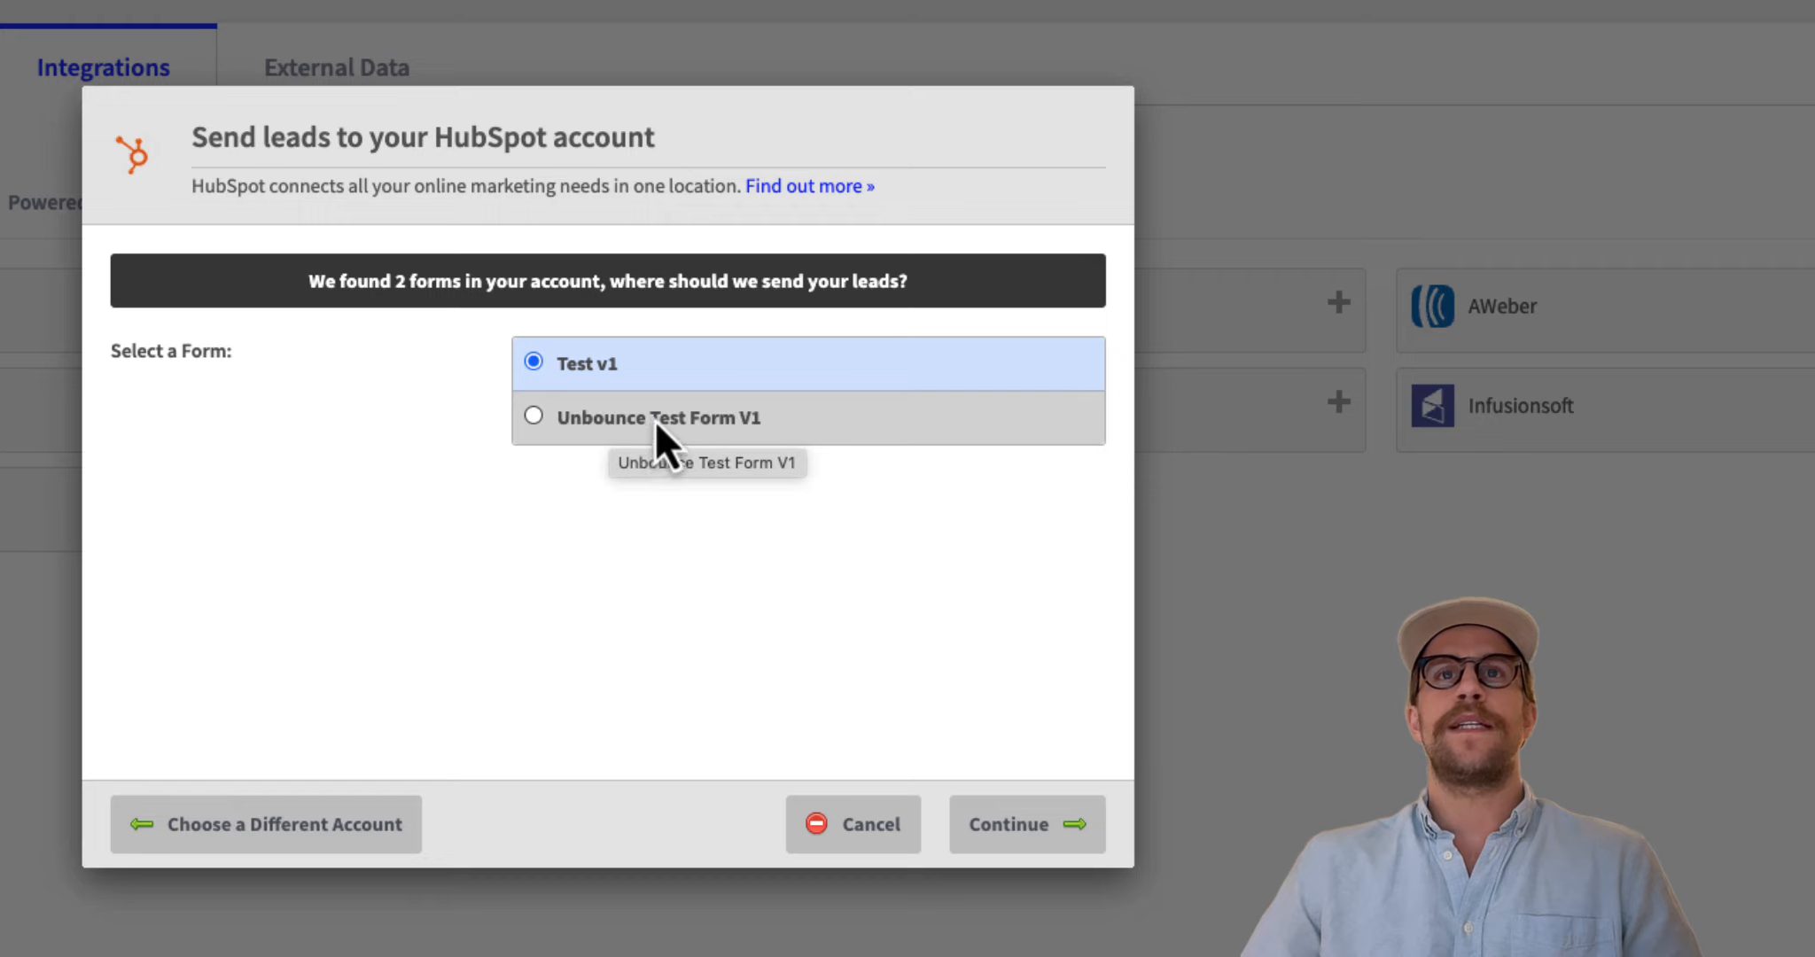
left_click(631, 423)
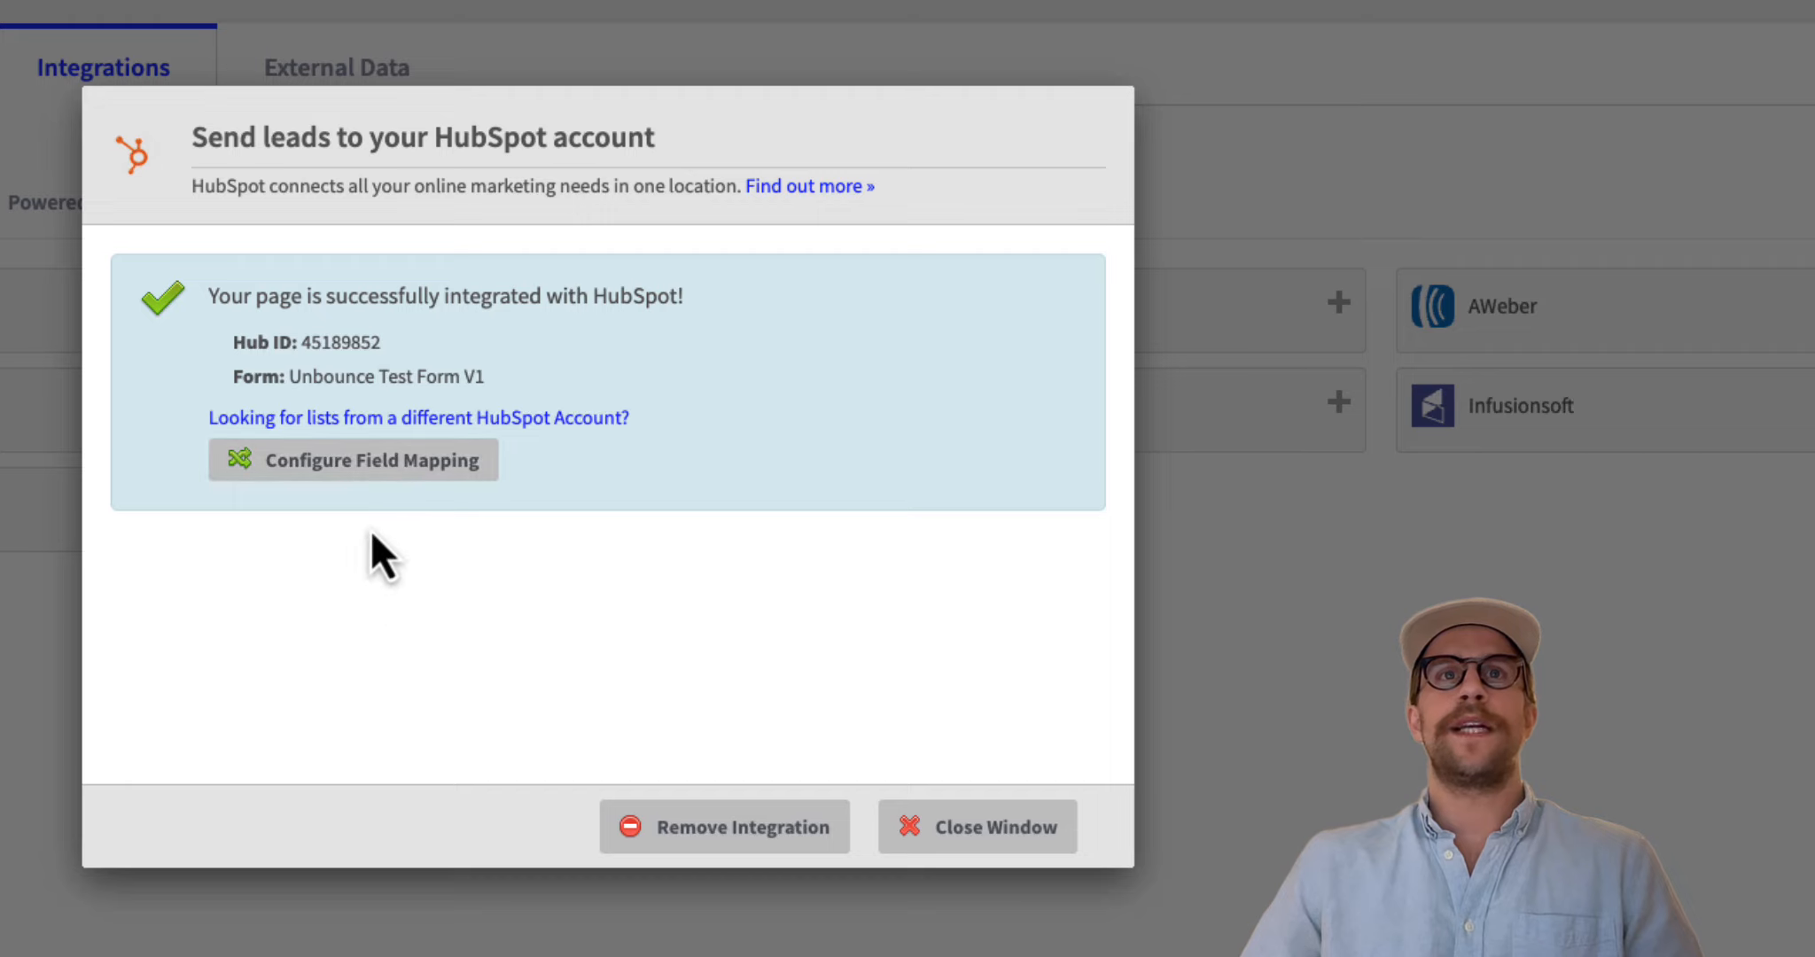
Map the Unbounce utm_source and utm_medium fields to the HubSpot fields of the same names and save the mapping
left_click(403, 460)
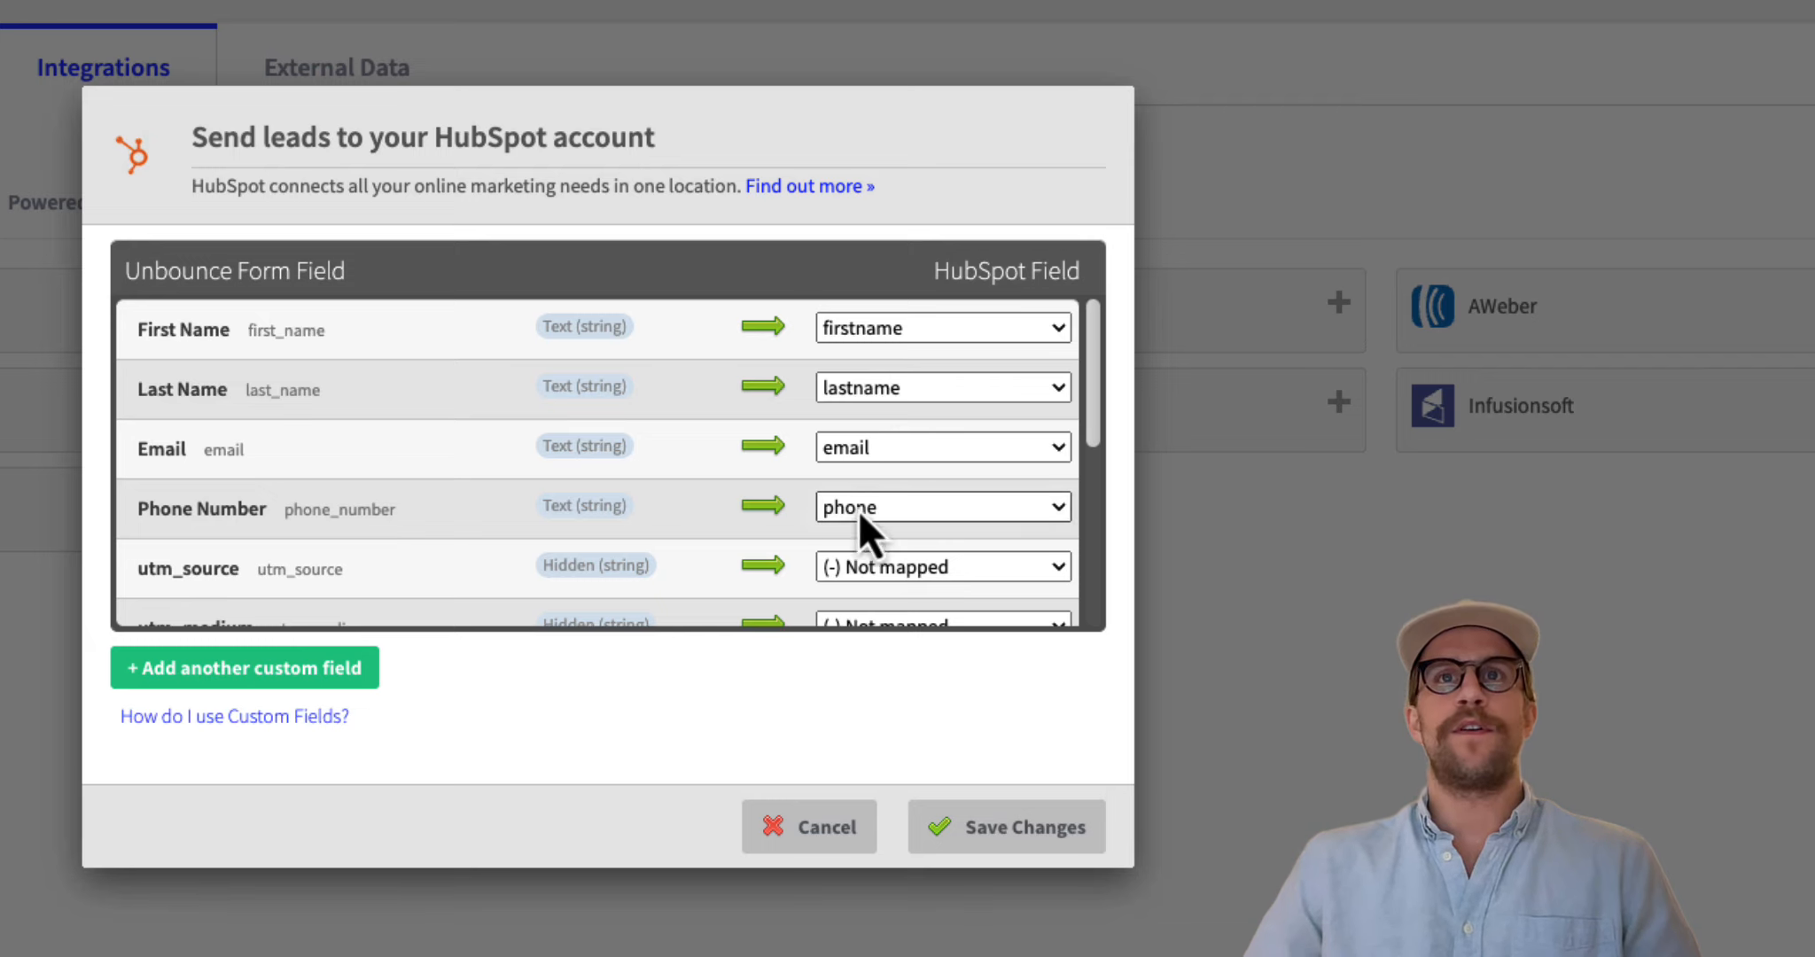
left_click(879, 569)
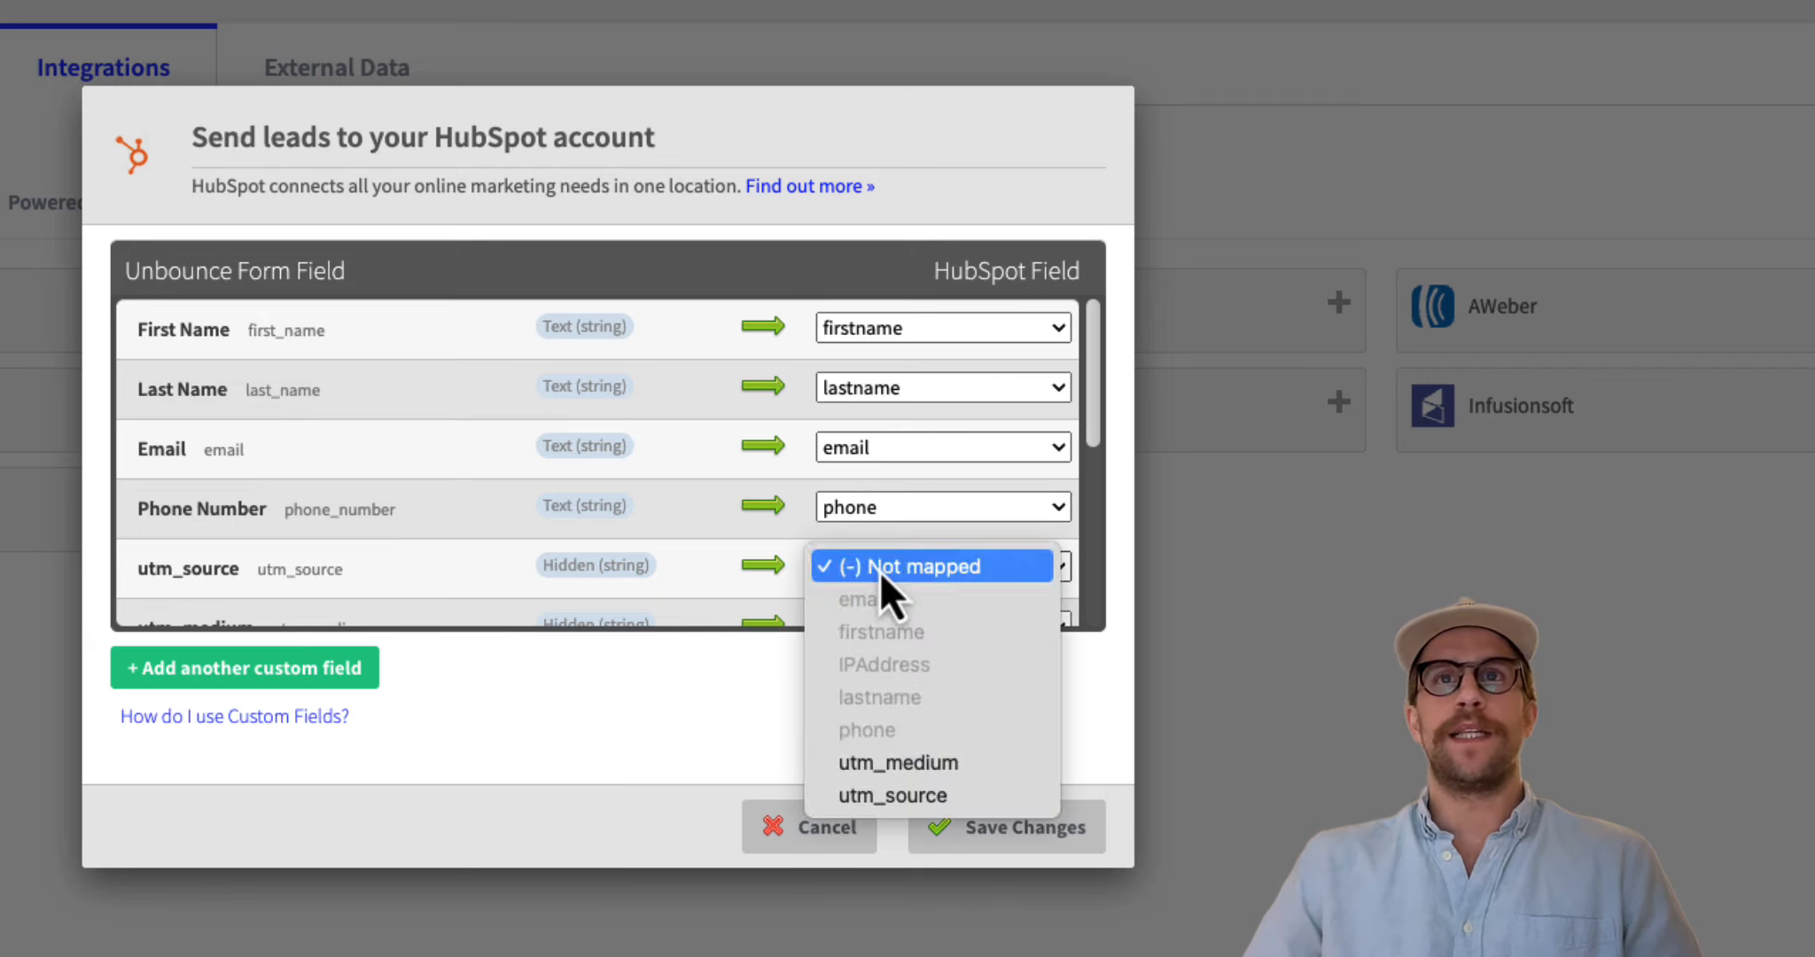
left_click(876, 796)
scroll(638, 567, "down", 1)
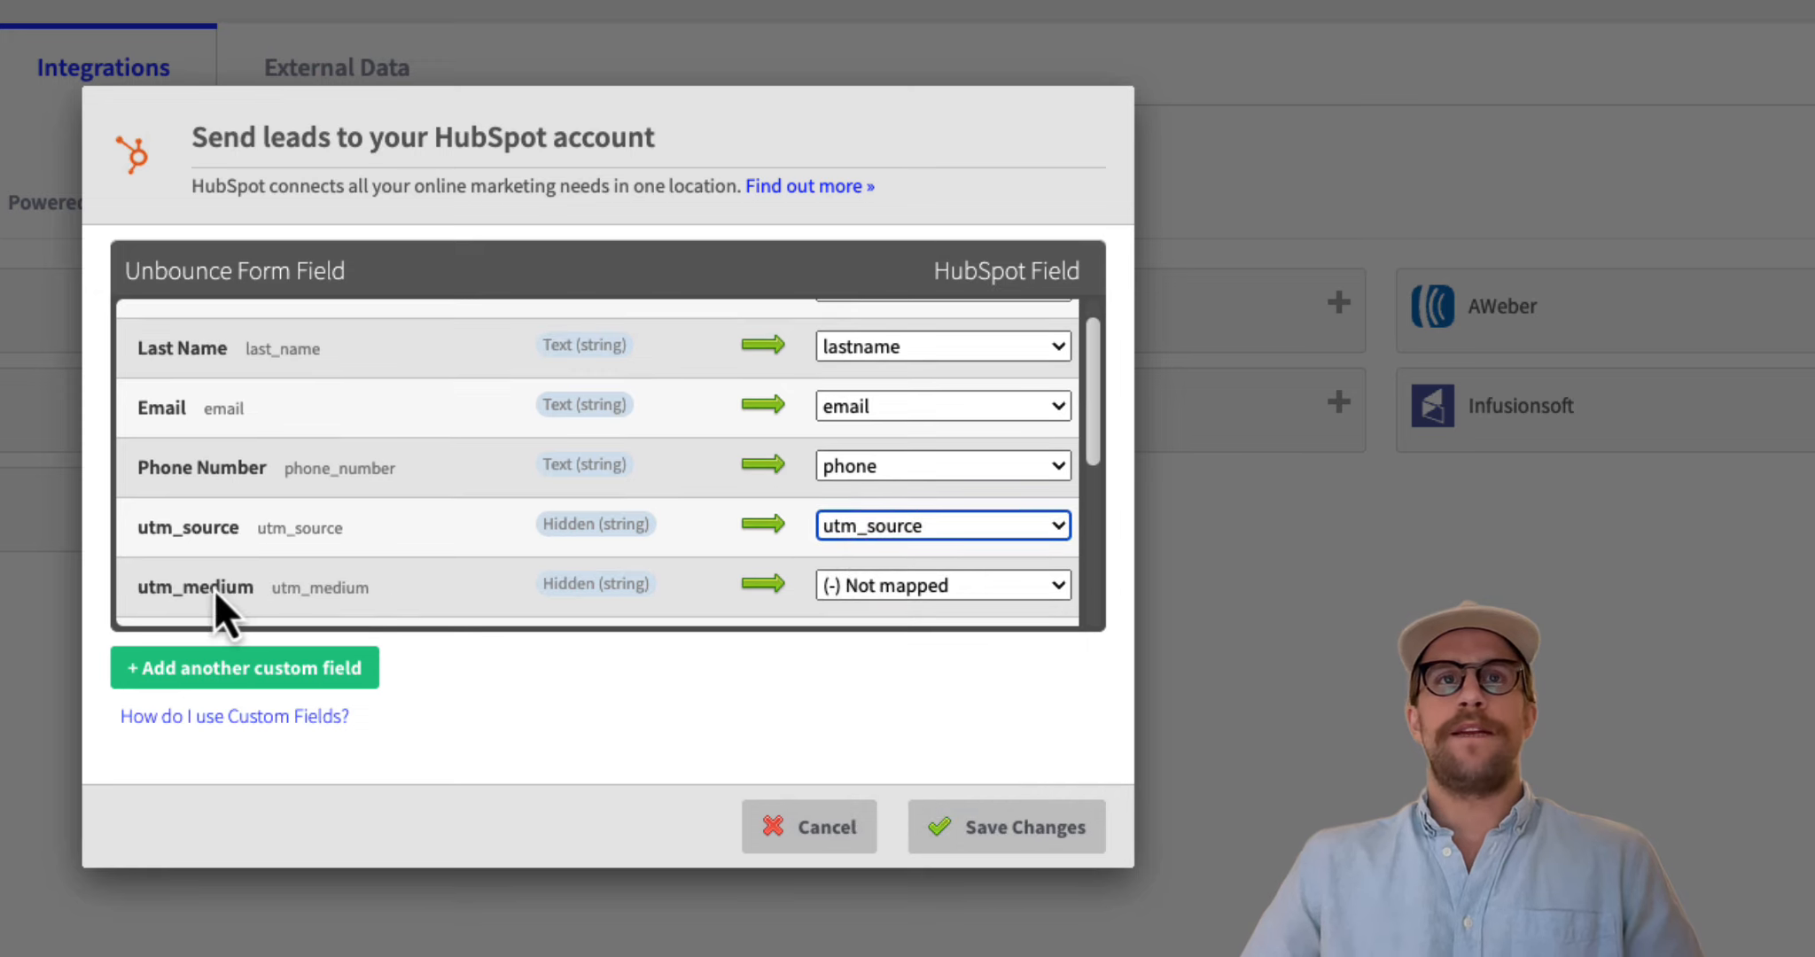
left_click(933, 585)
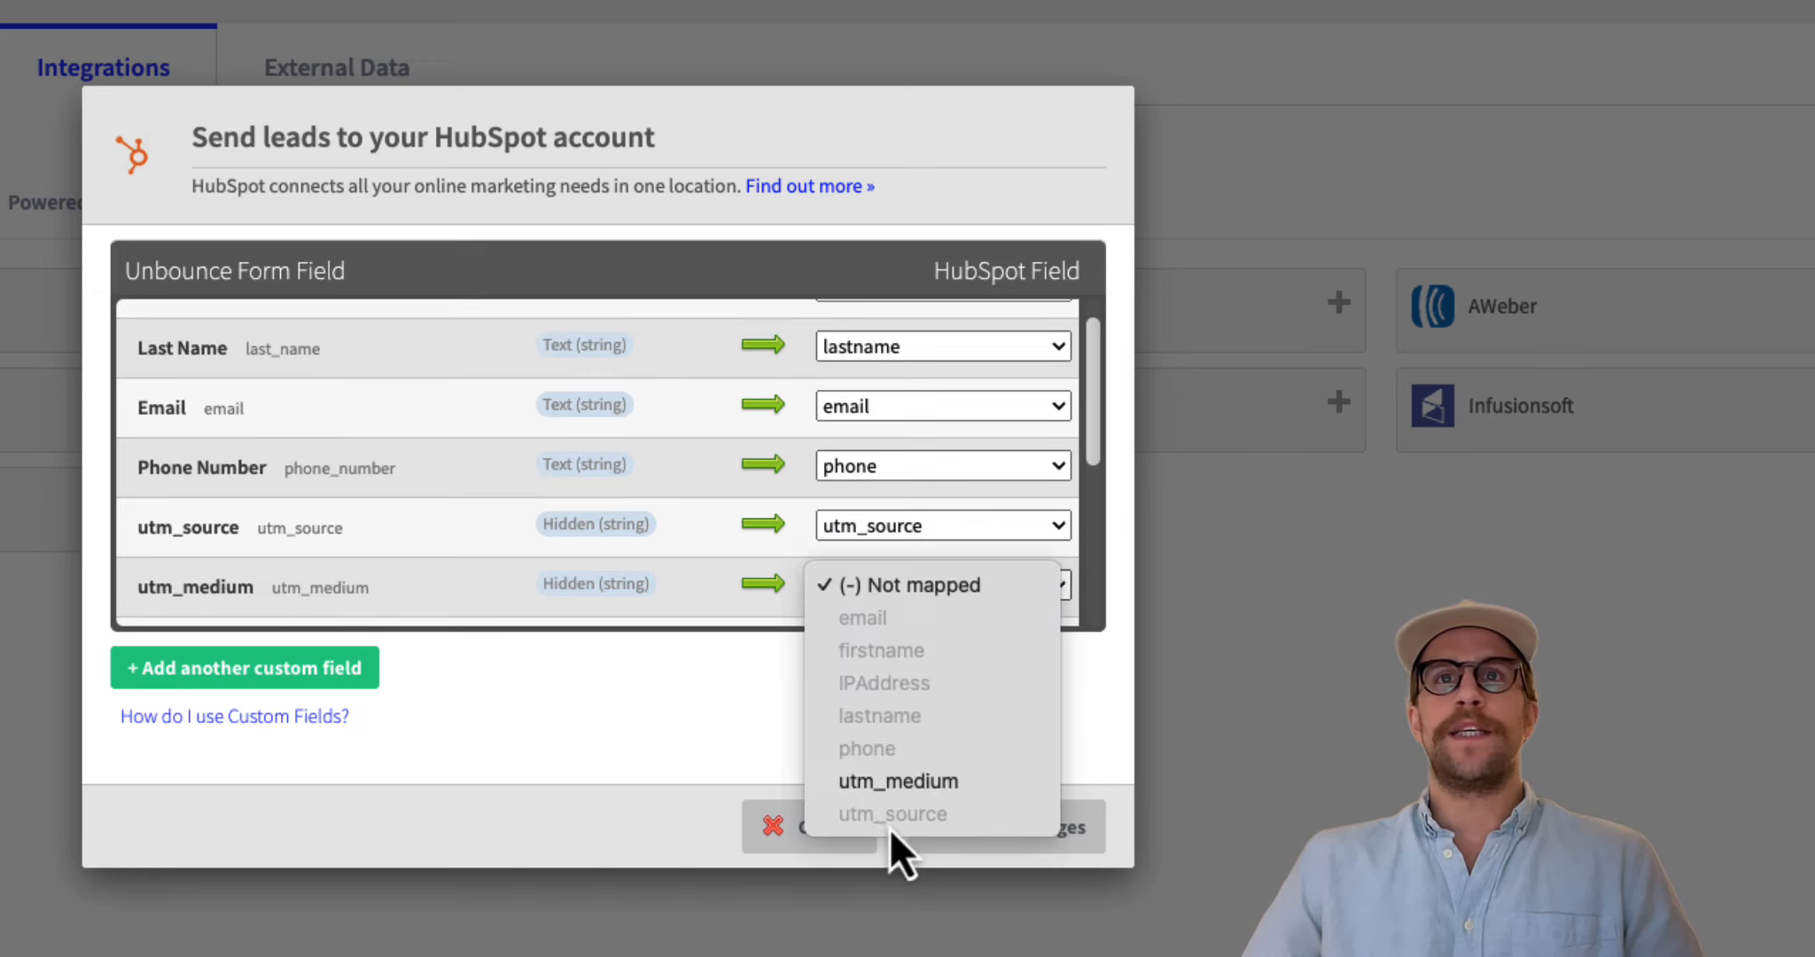
left_click(892, 789)
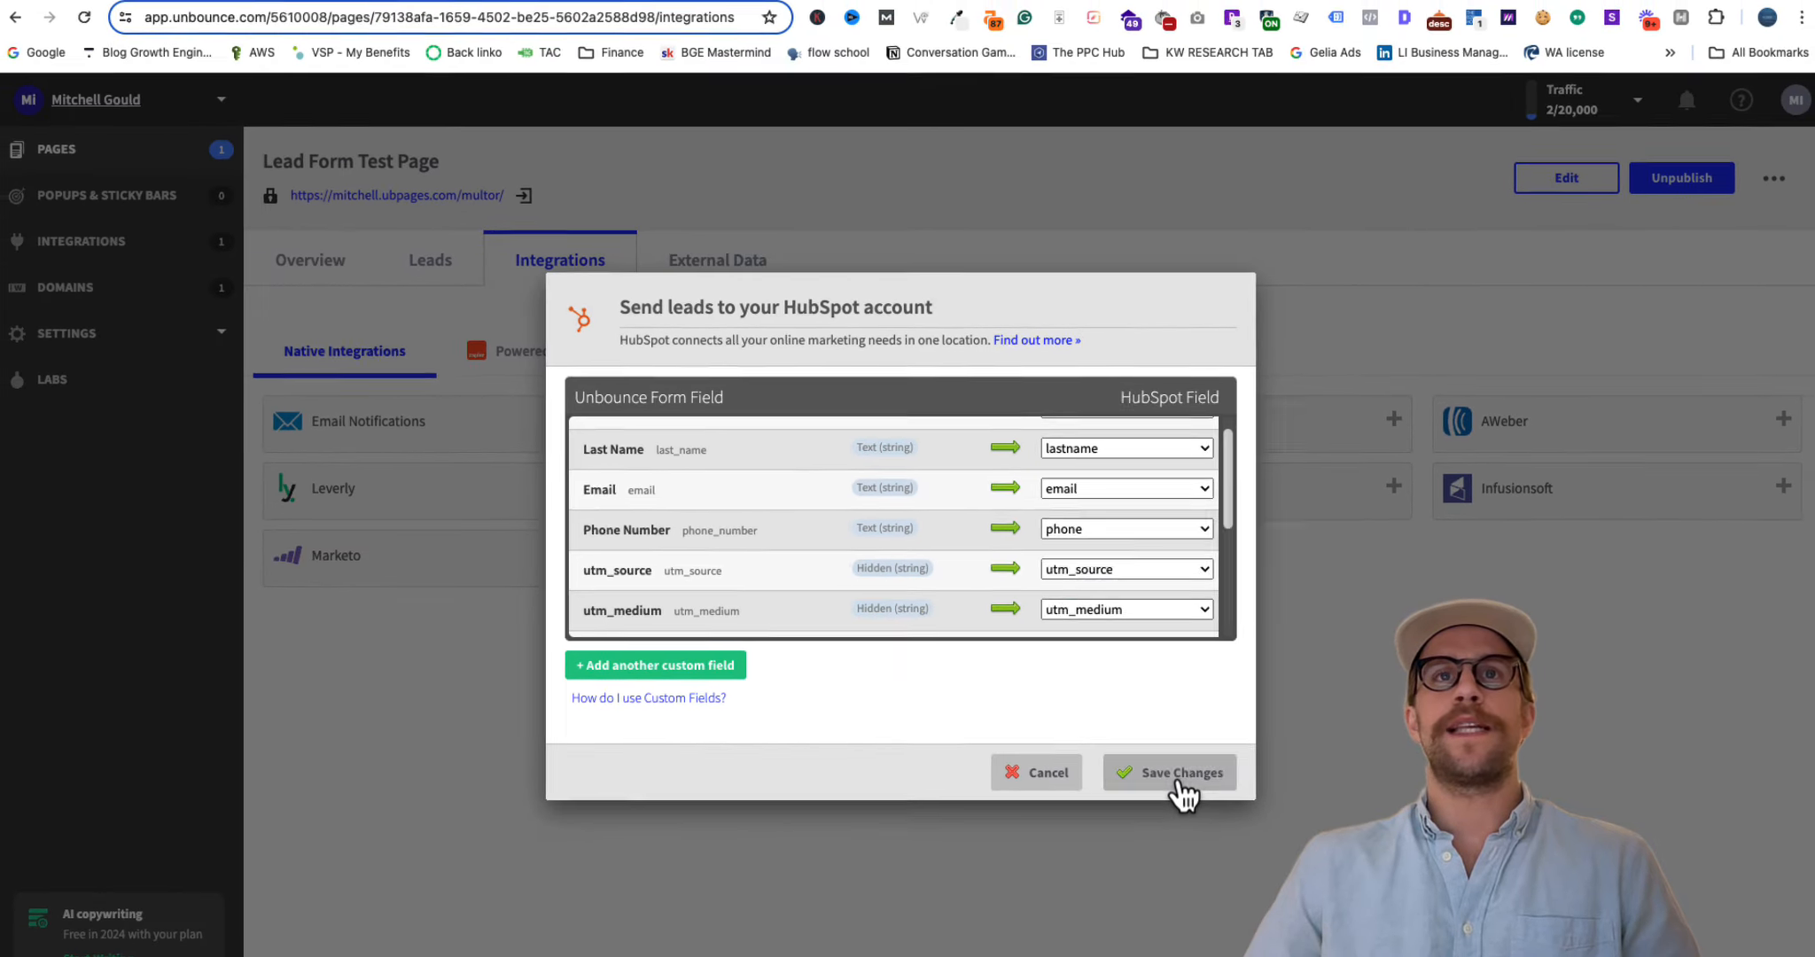
left_click(1023, 833)
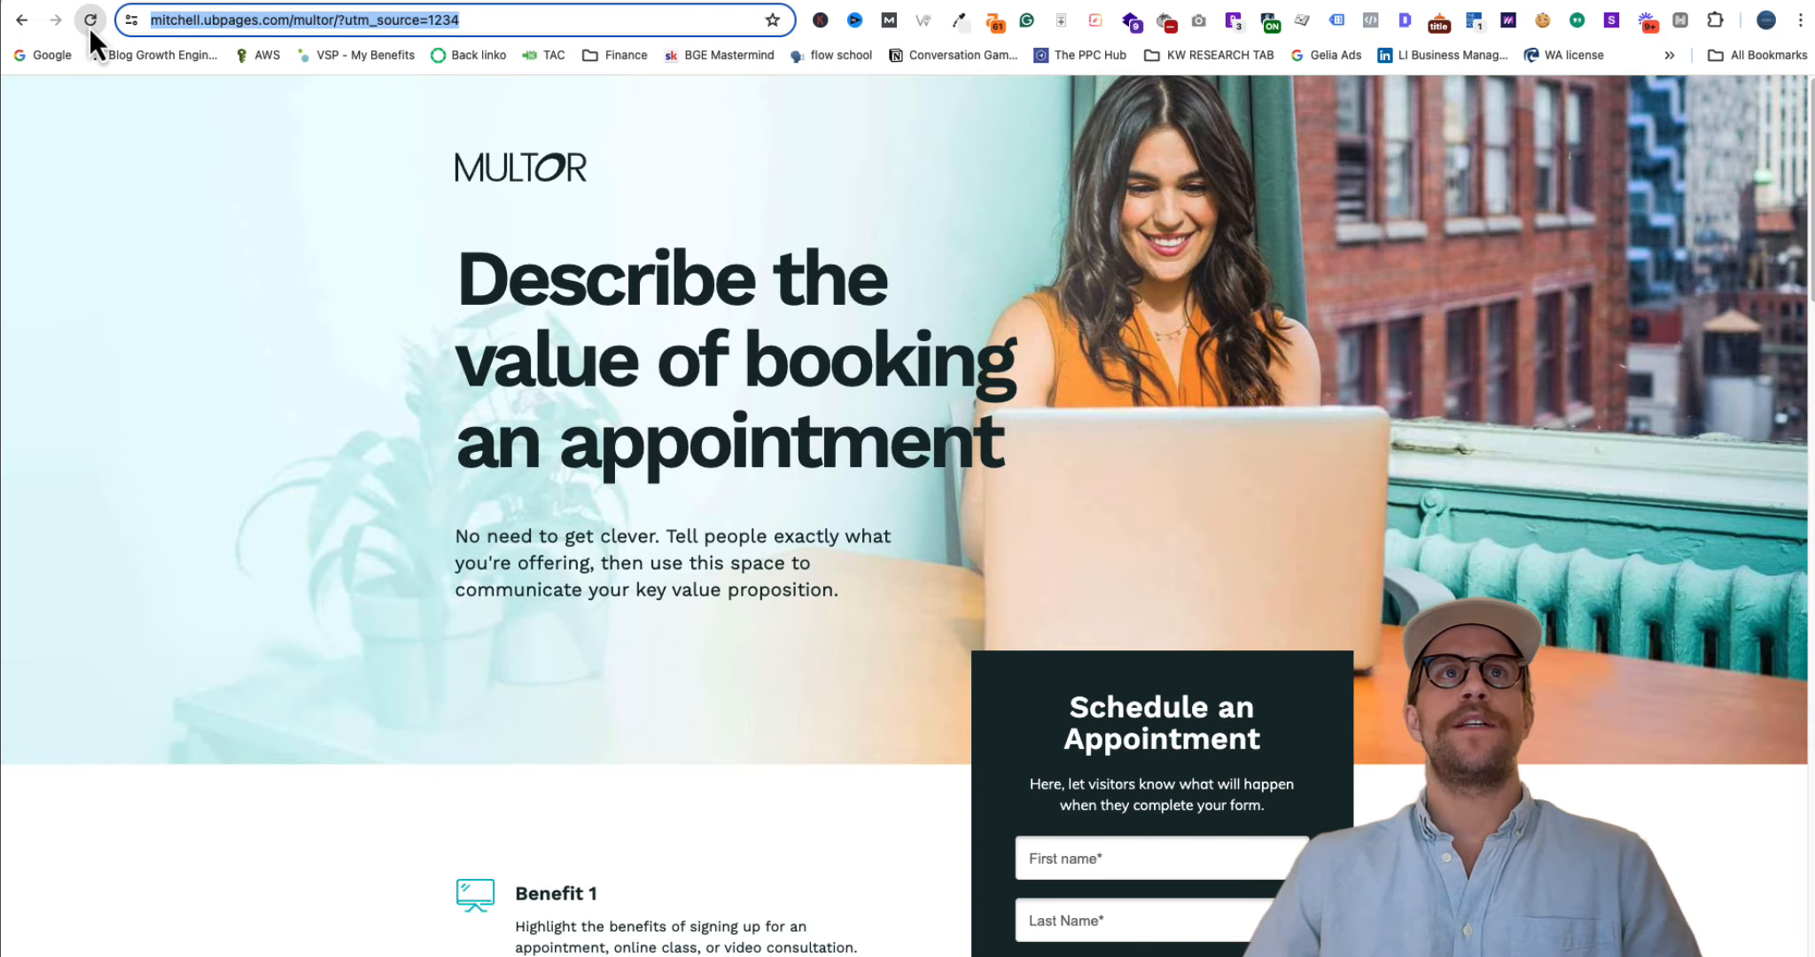
Append &utm_medium=555 to the live landing page's address after utm_source=1234
left_click(492, 19)
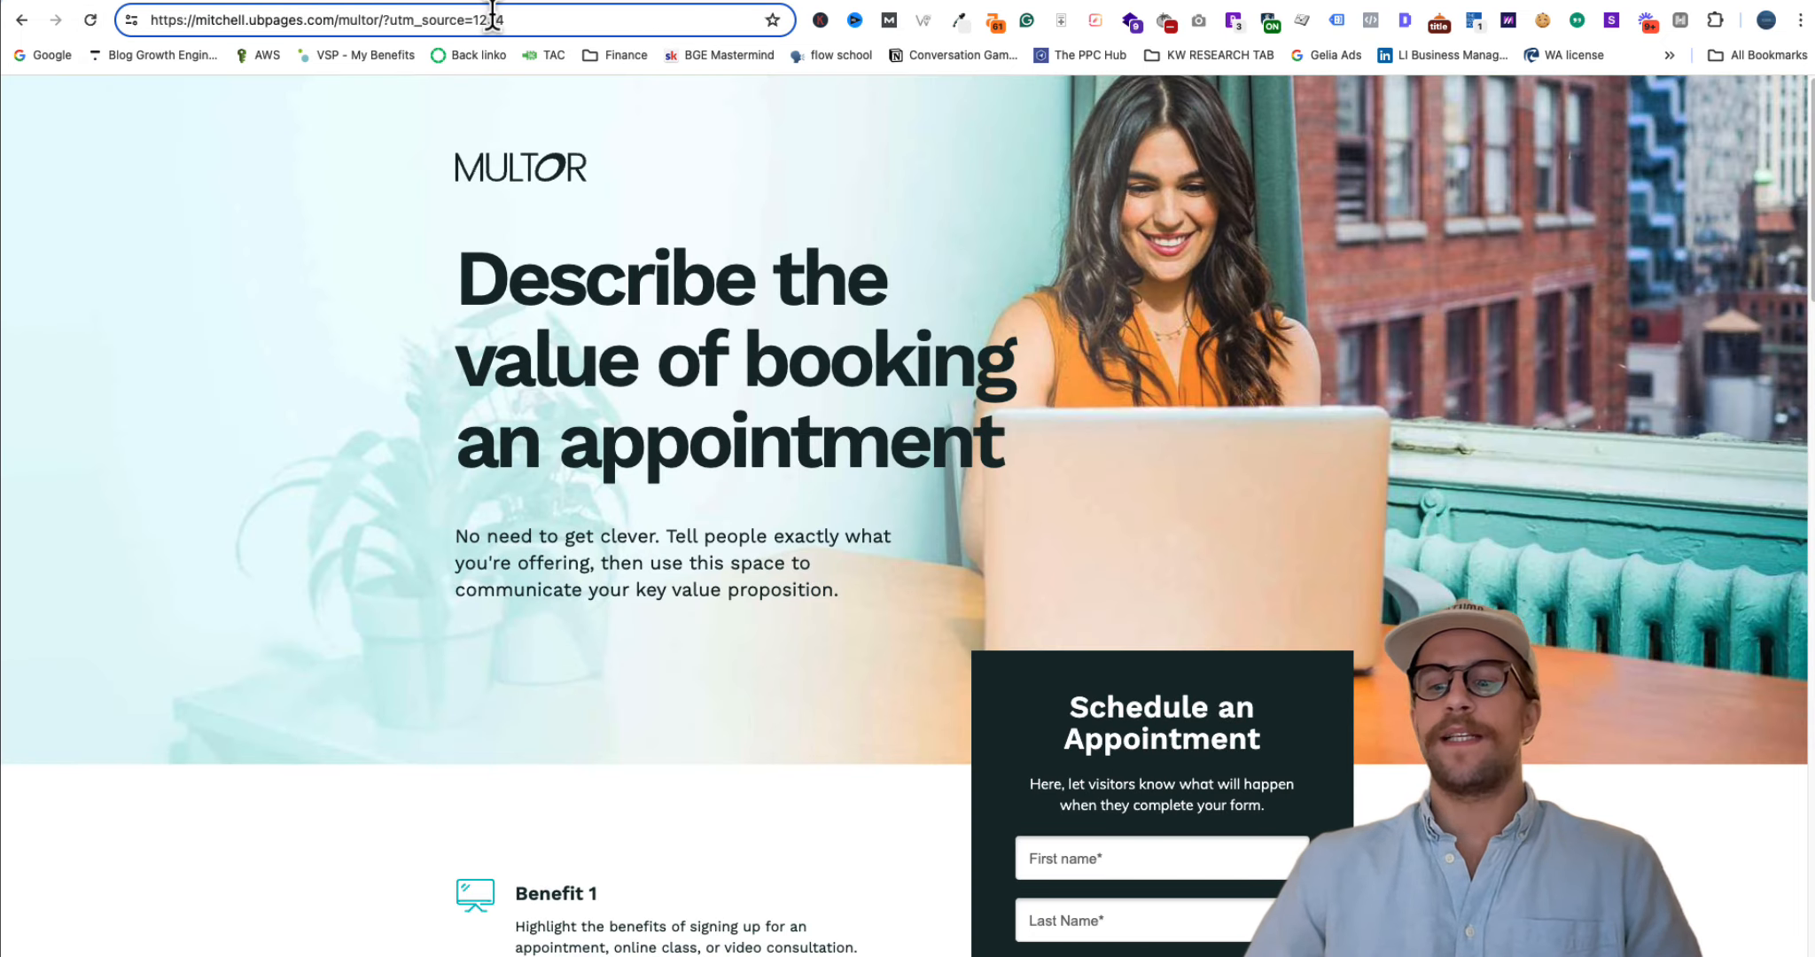
key("Return")
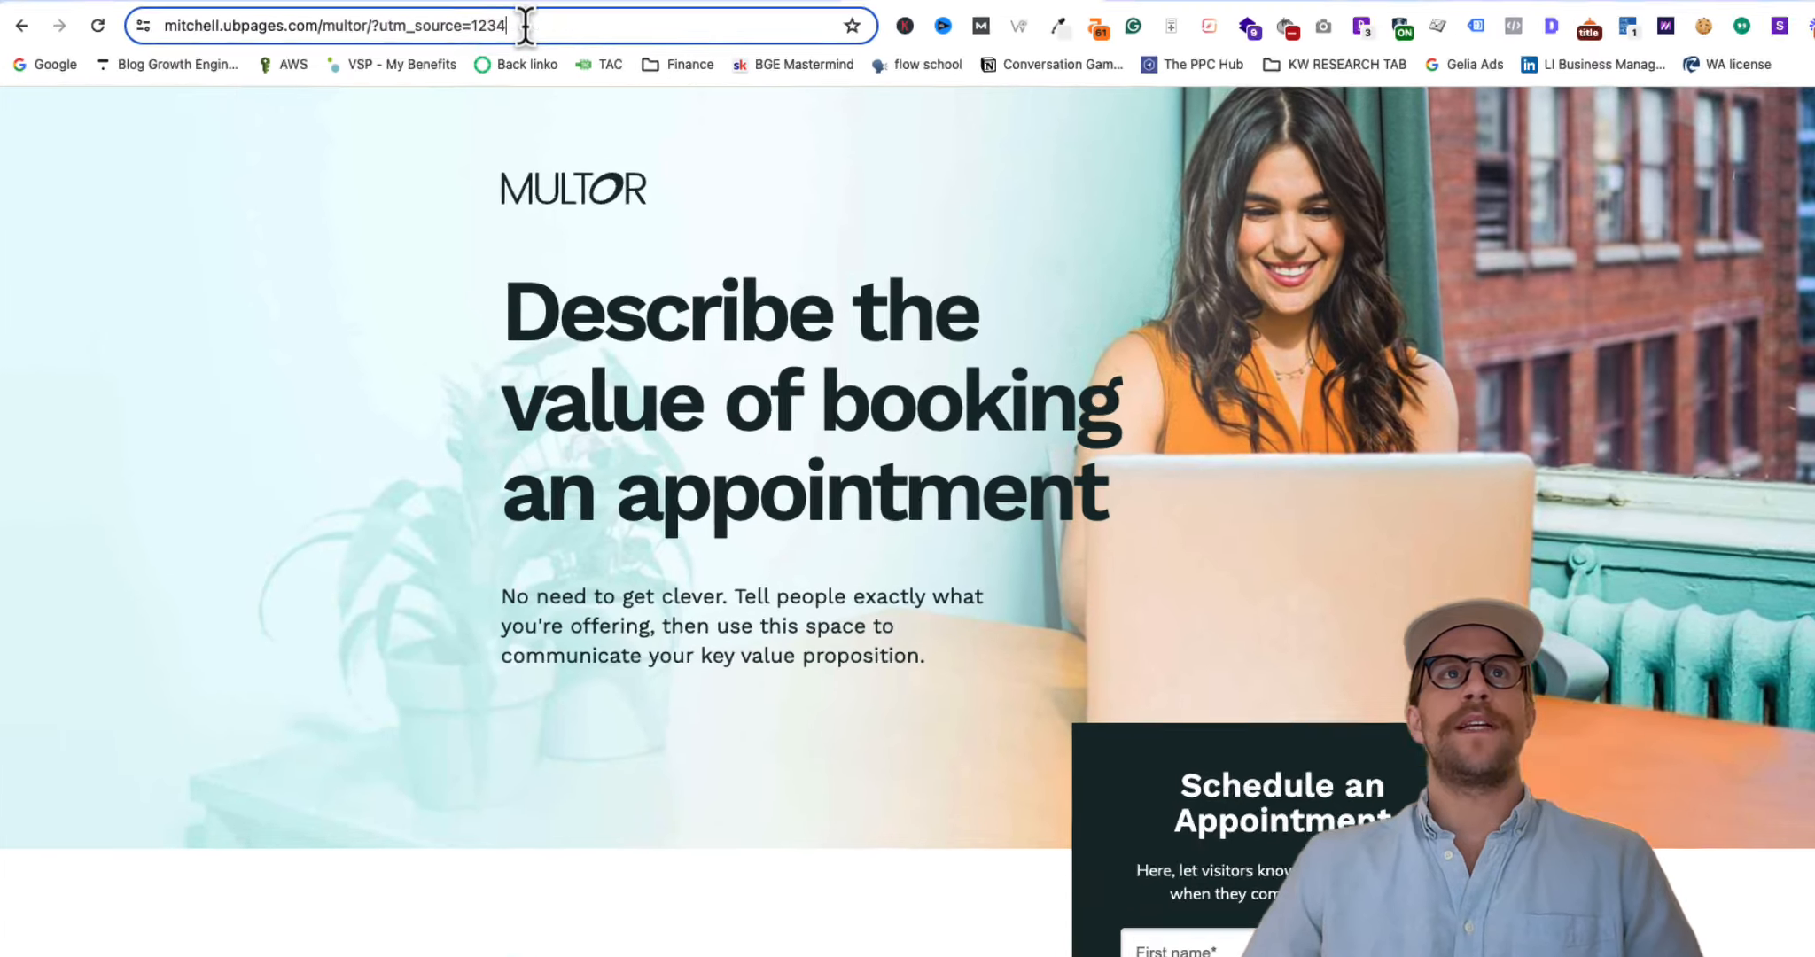
left_click_drag(483, 20, 427, 19)
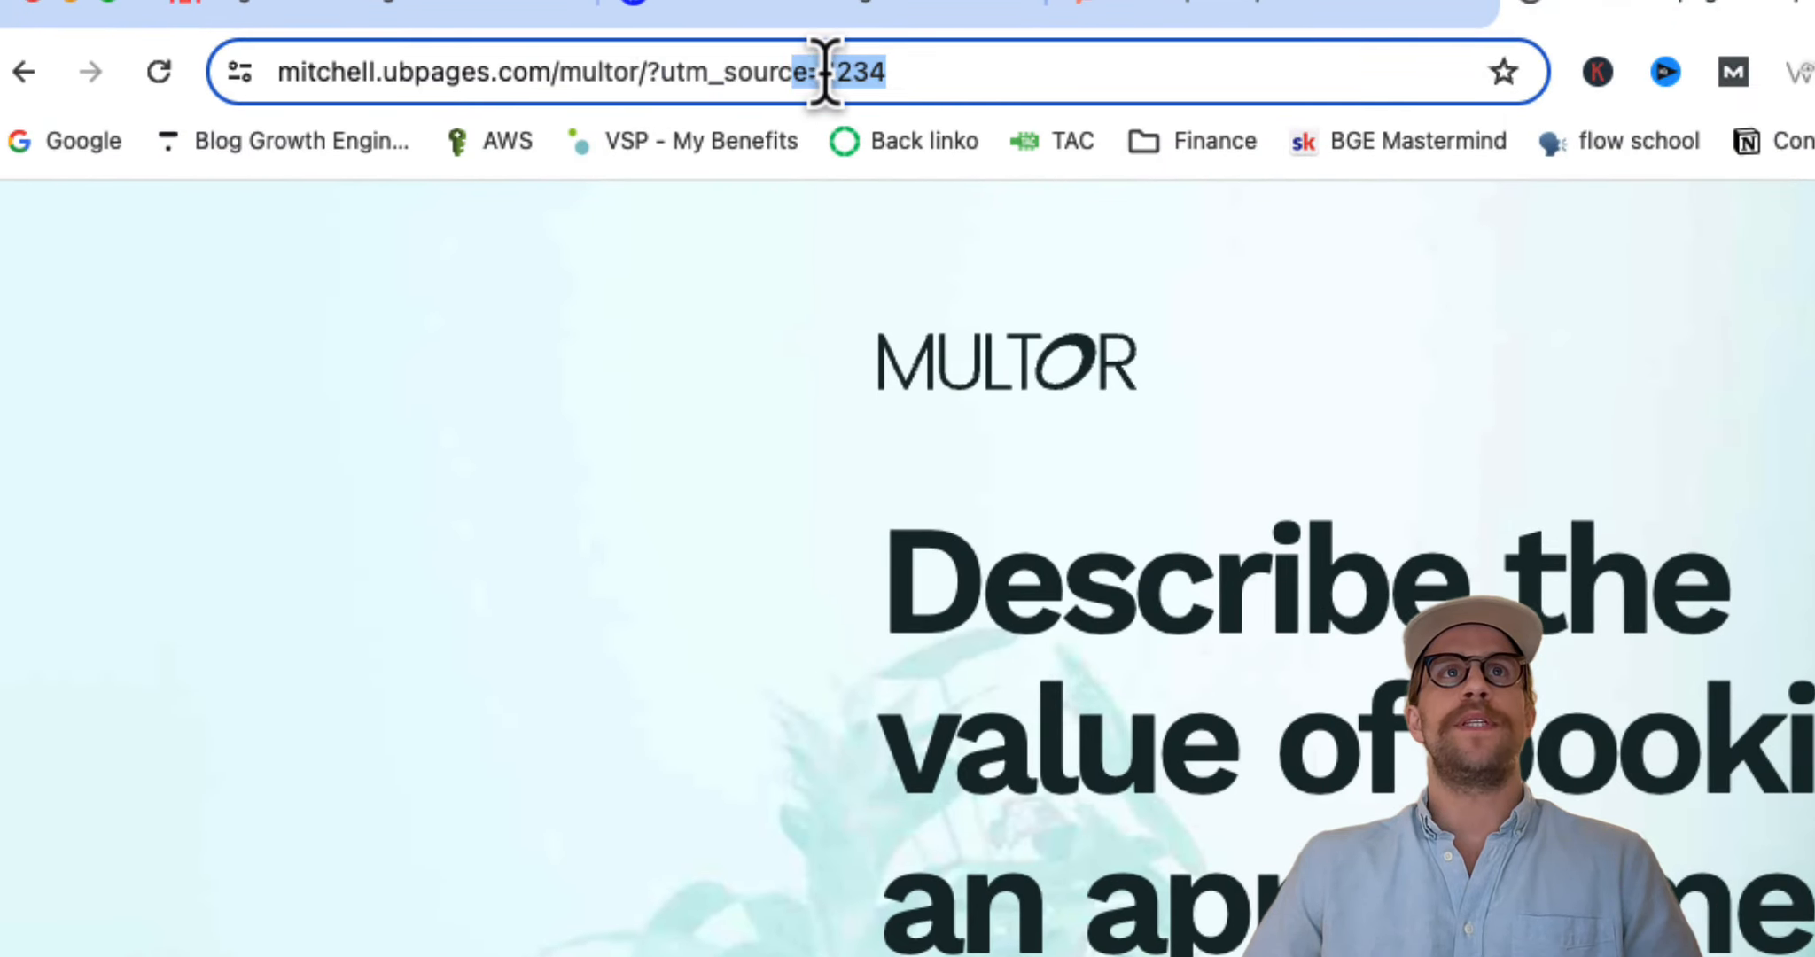
left_click_drag(825, 72, 867, 72)
left_click(1015, 70)
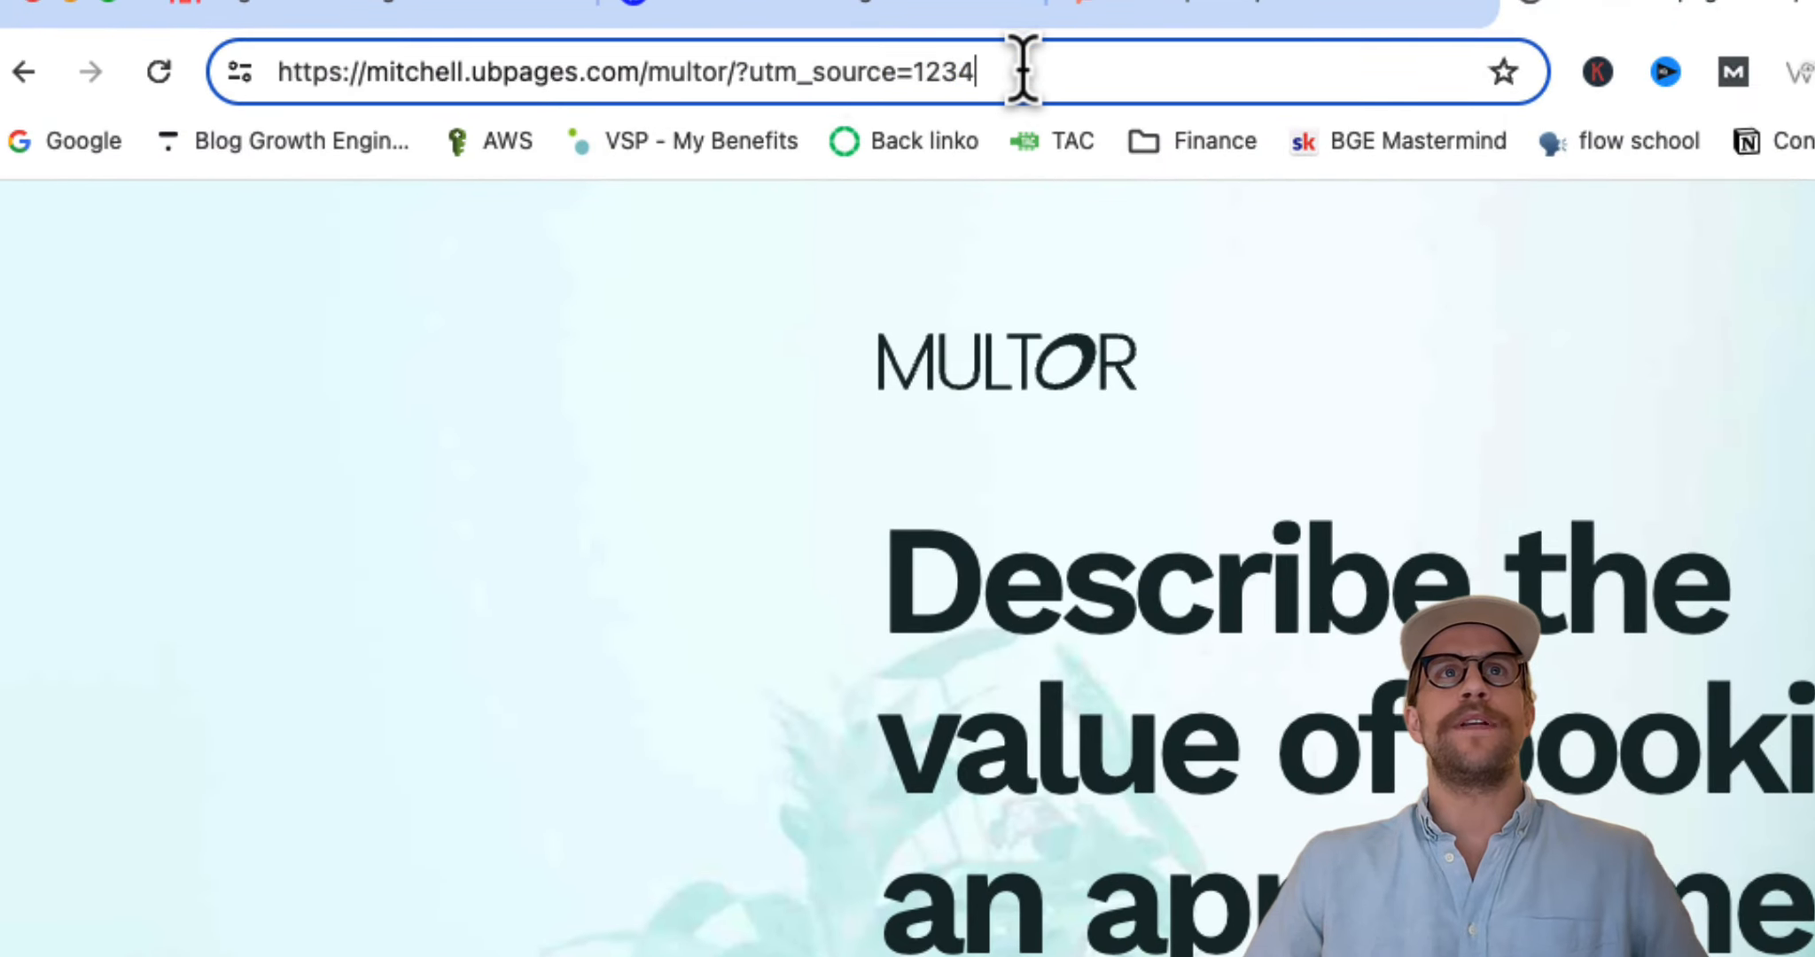
type("&")
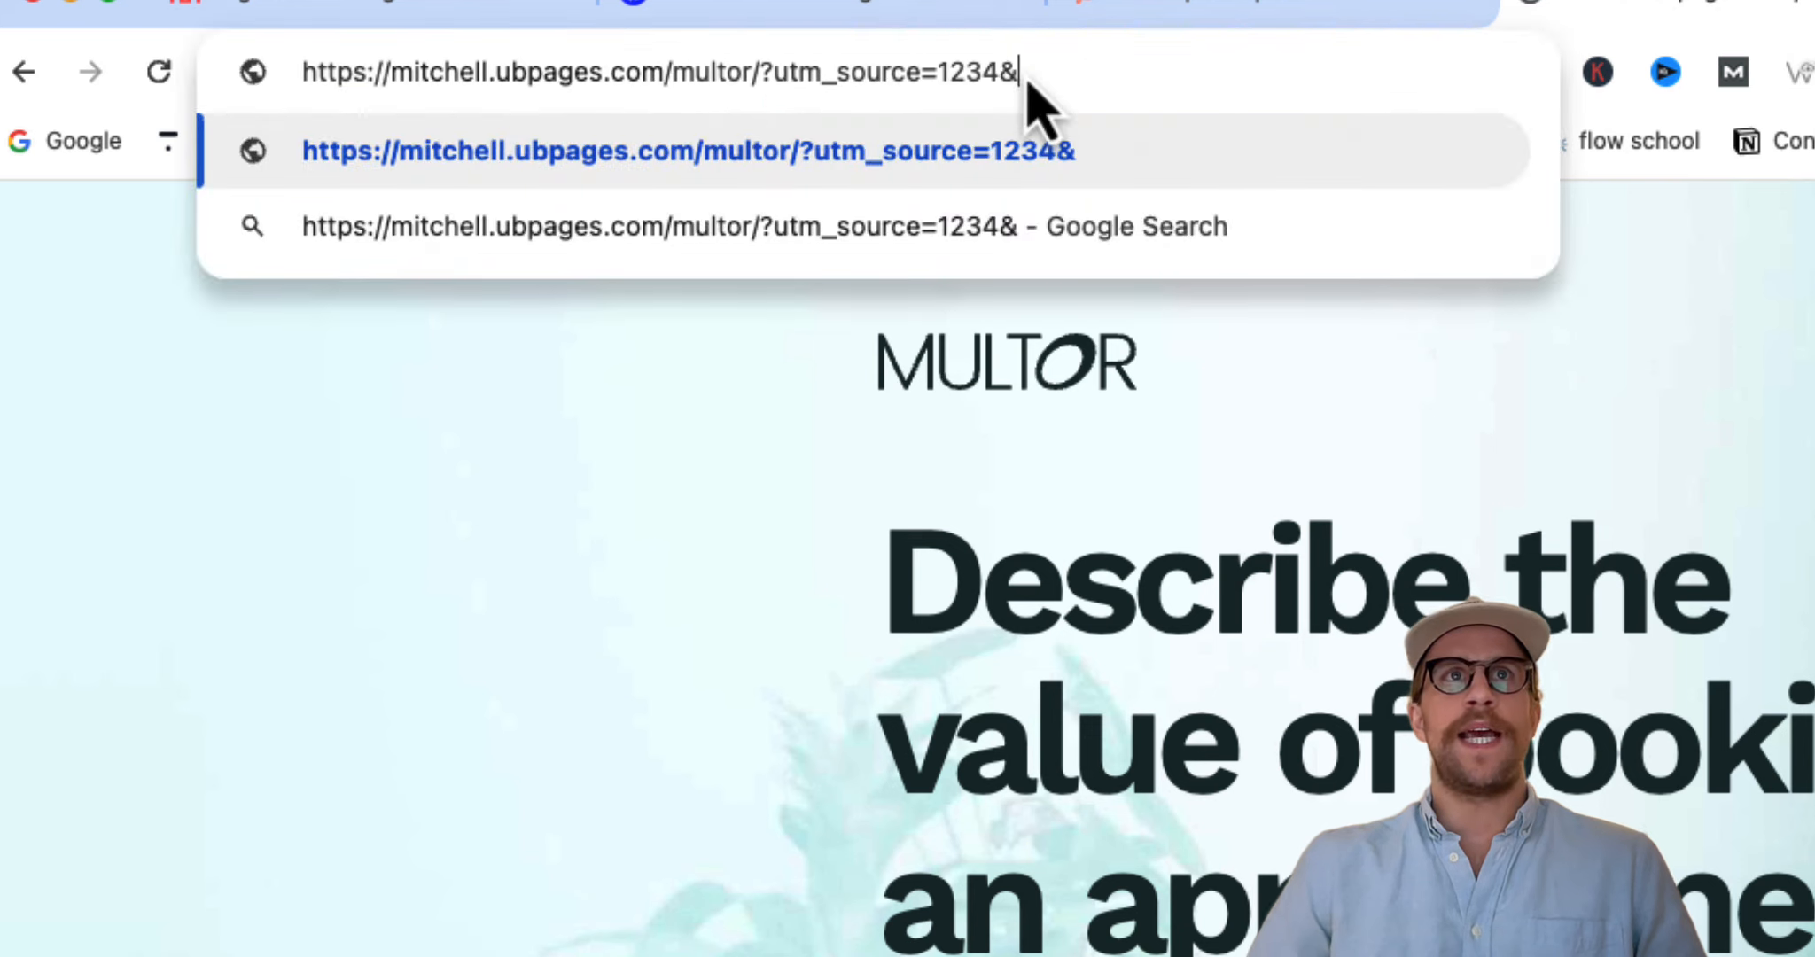
type("utm")
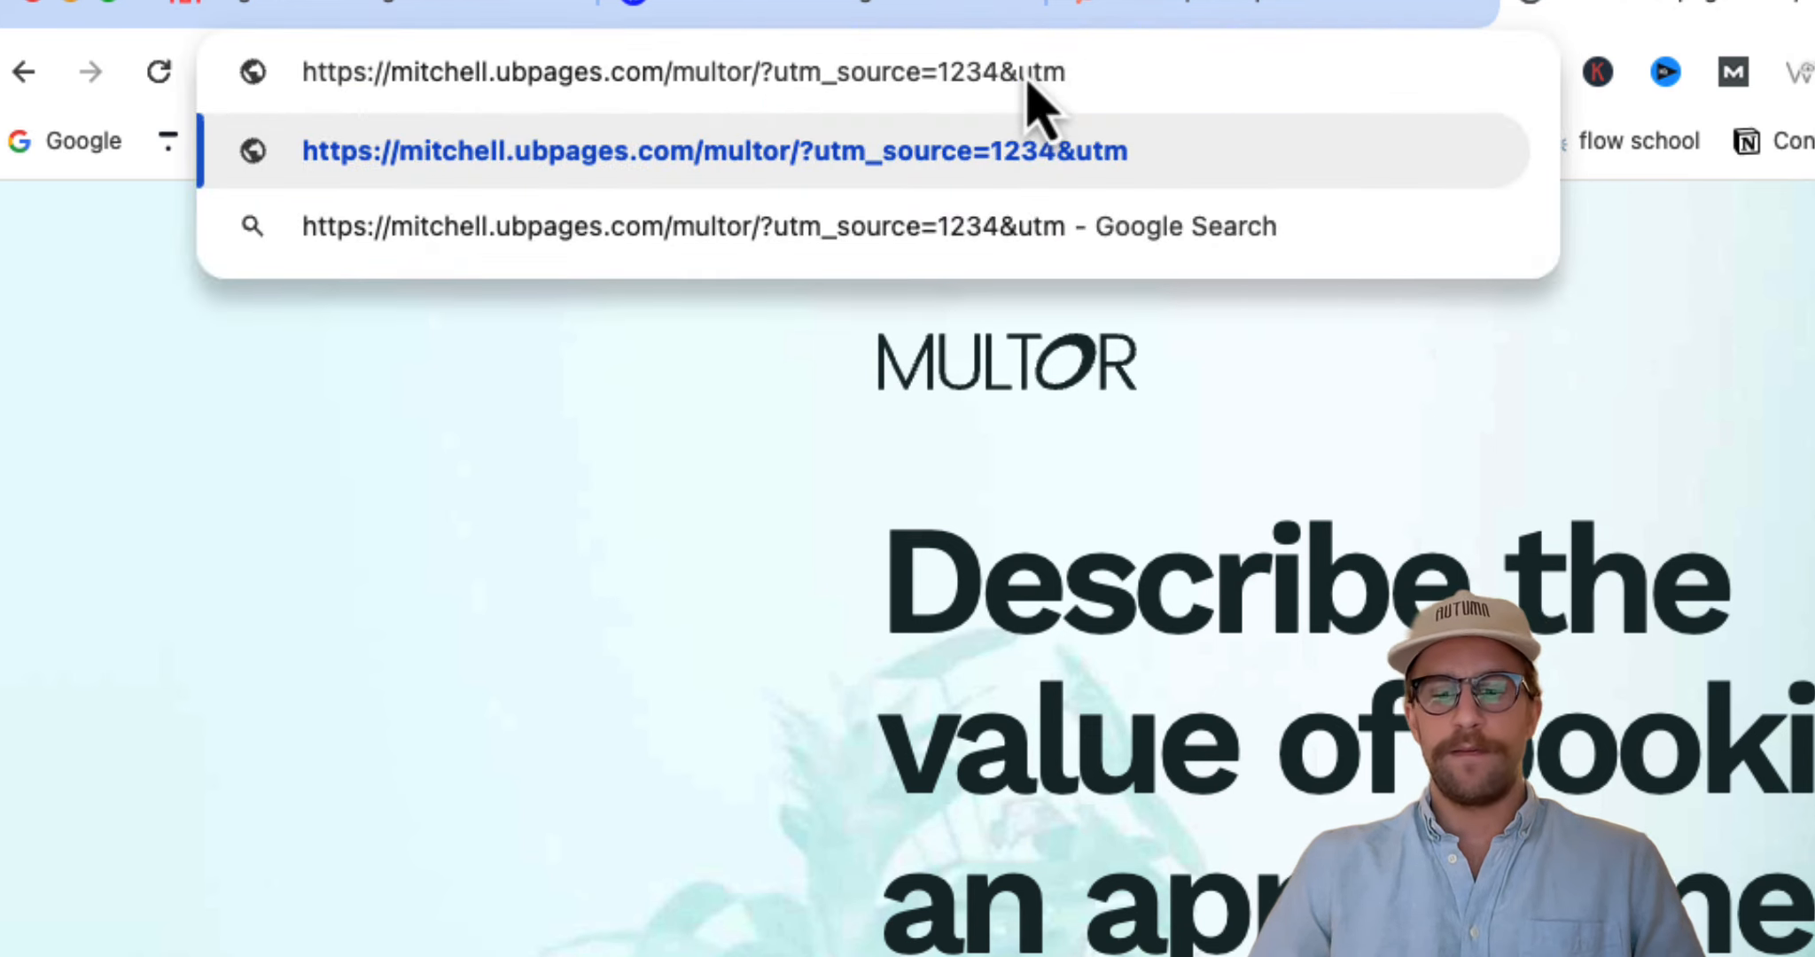
type("_medium=")
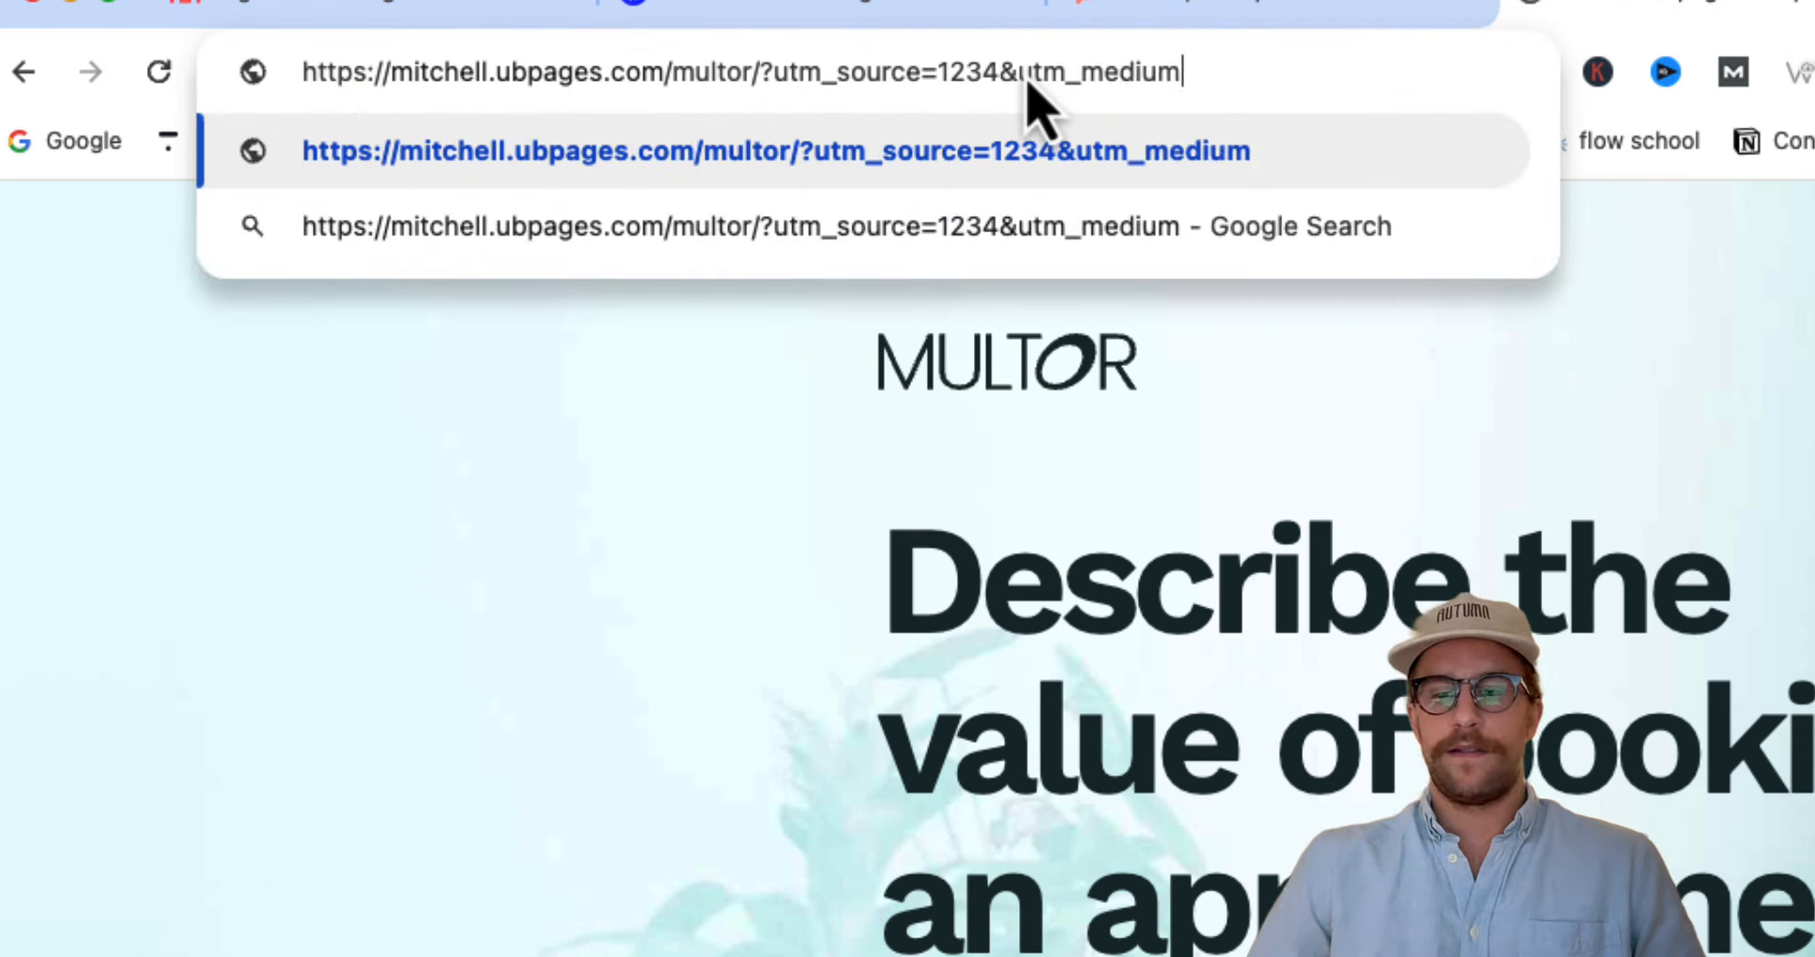
type("555")
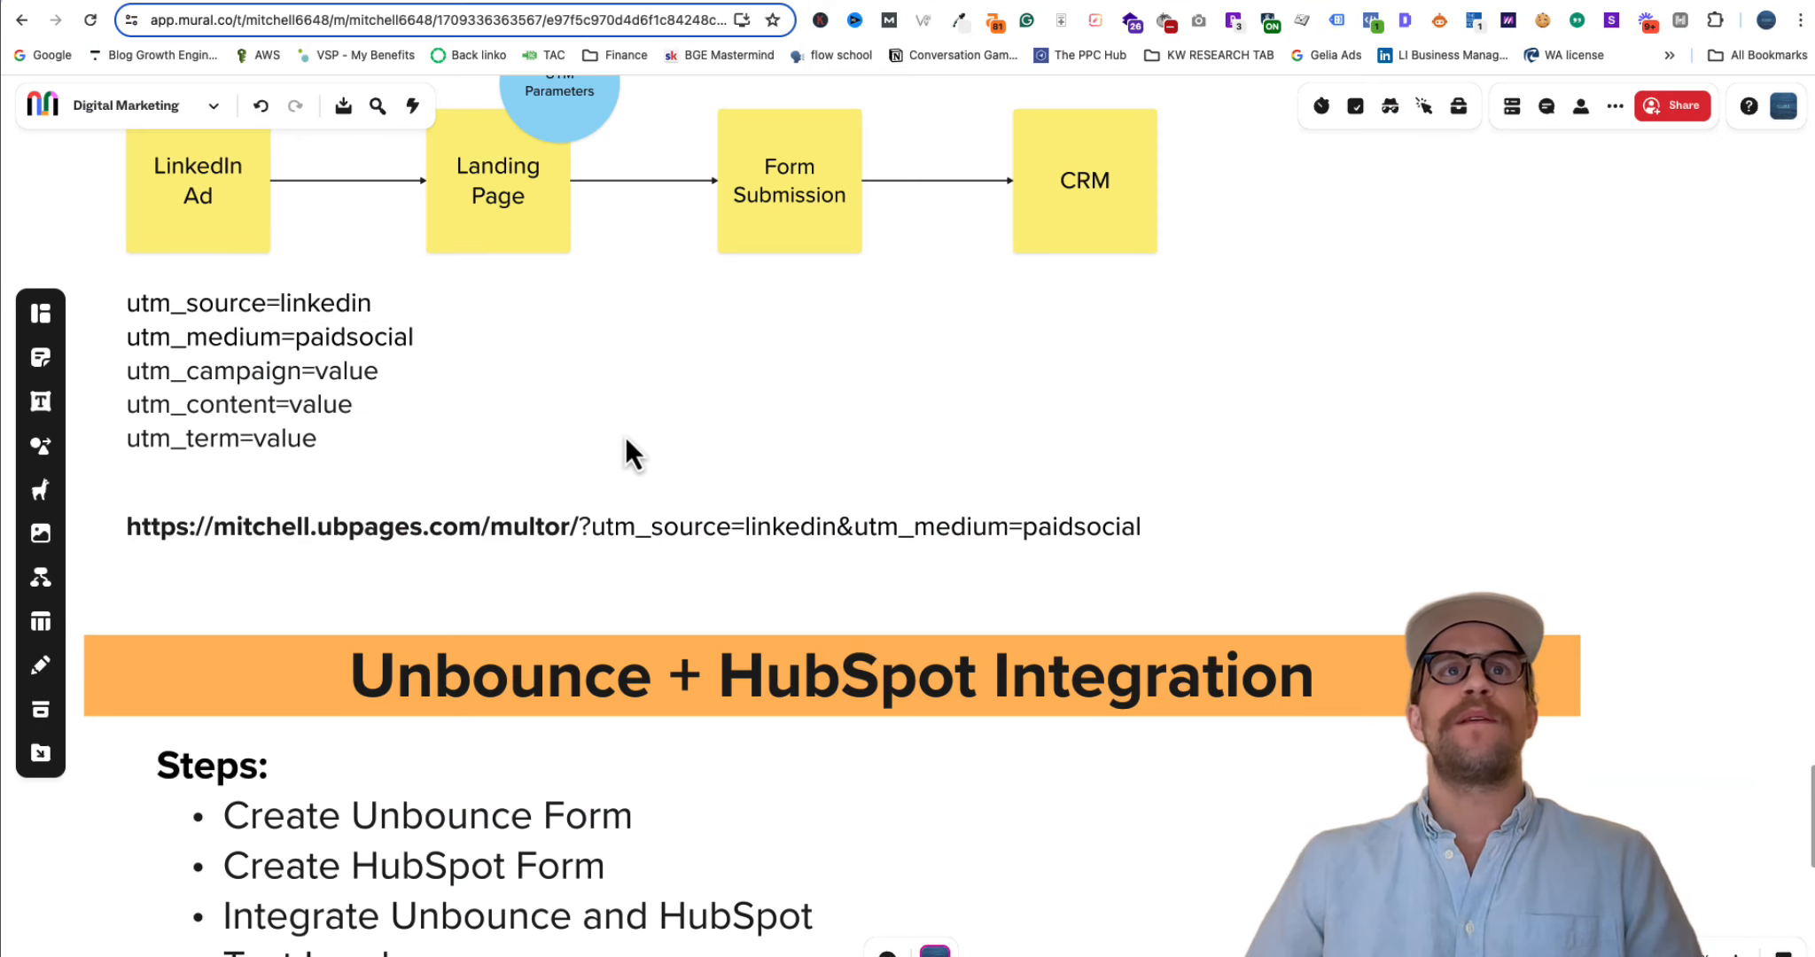
Review the Unbounce UTM Tracking diagram on the Mural board, starting at the LinkedIn Ad note
scroll(607, 435, "up", 3)
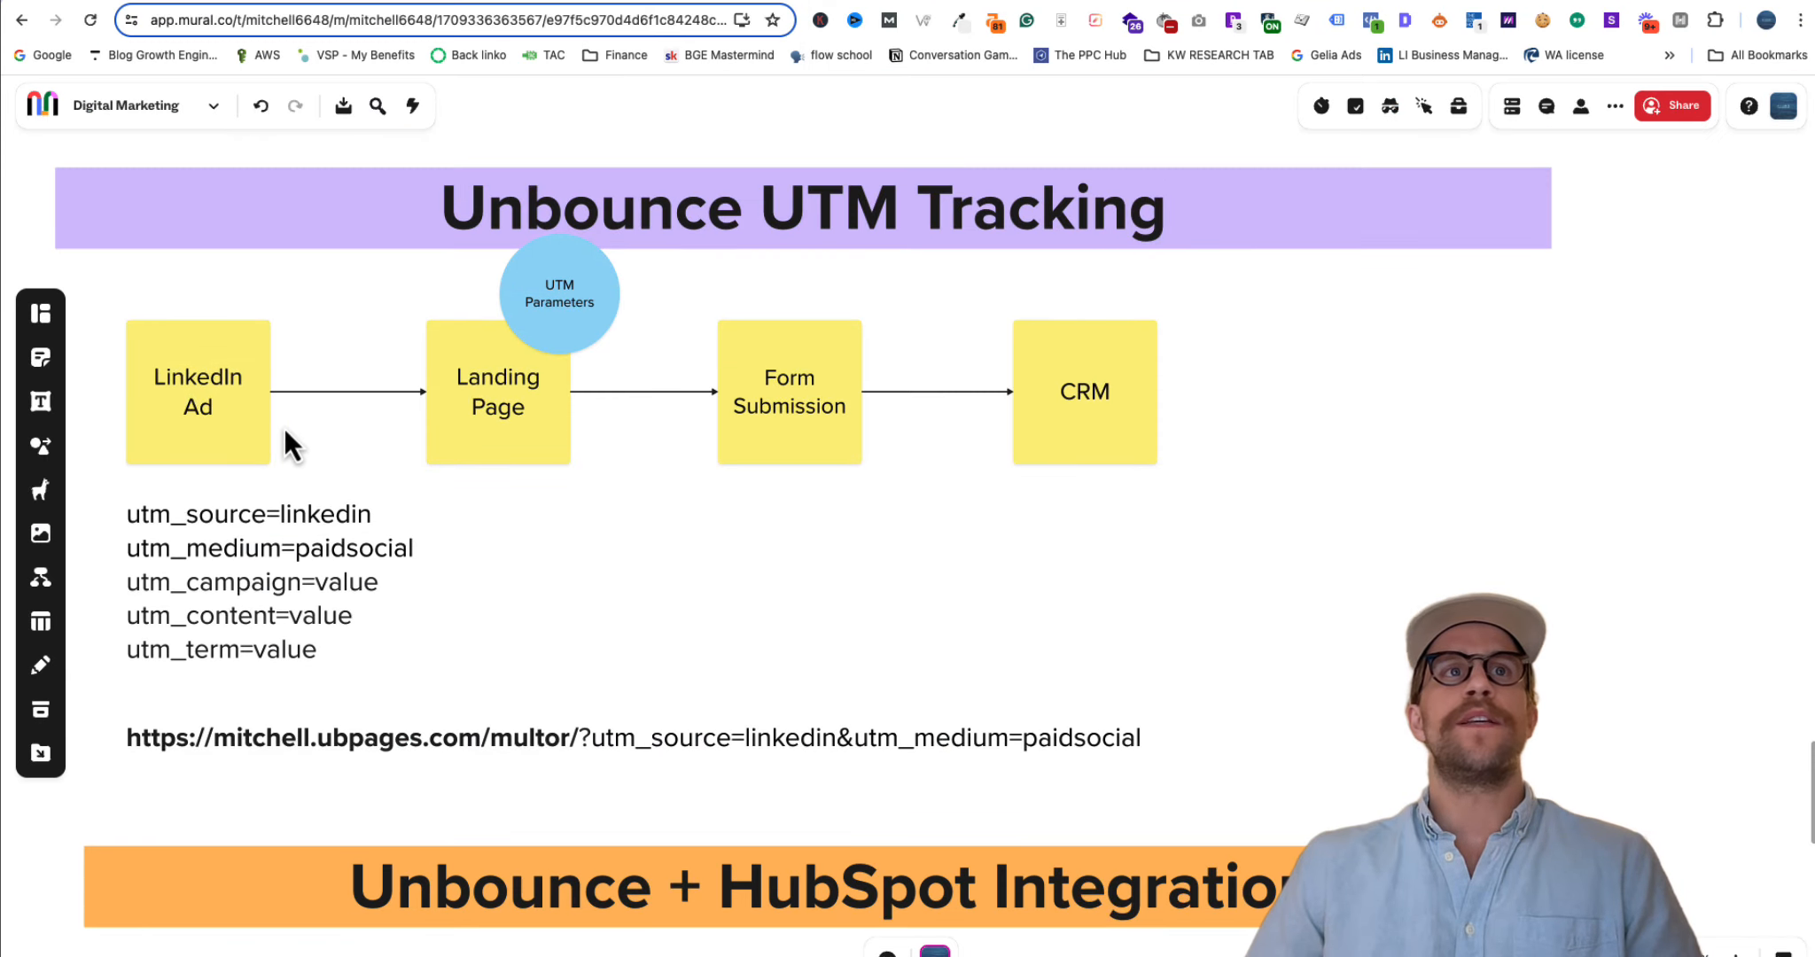
left_click(253, 412)
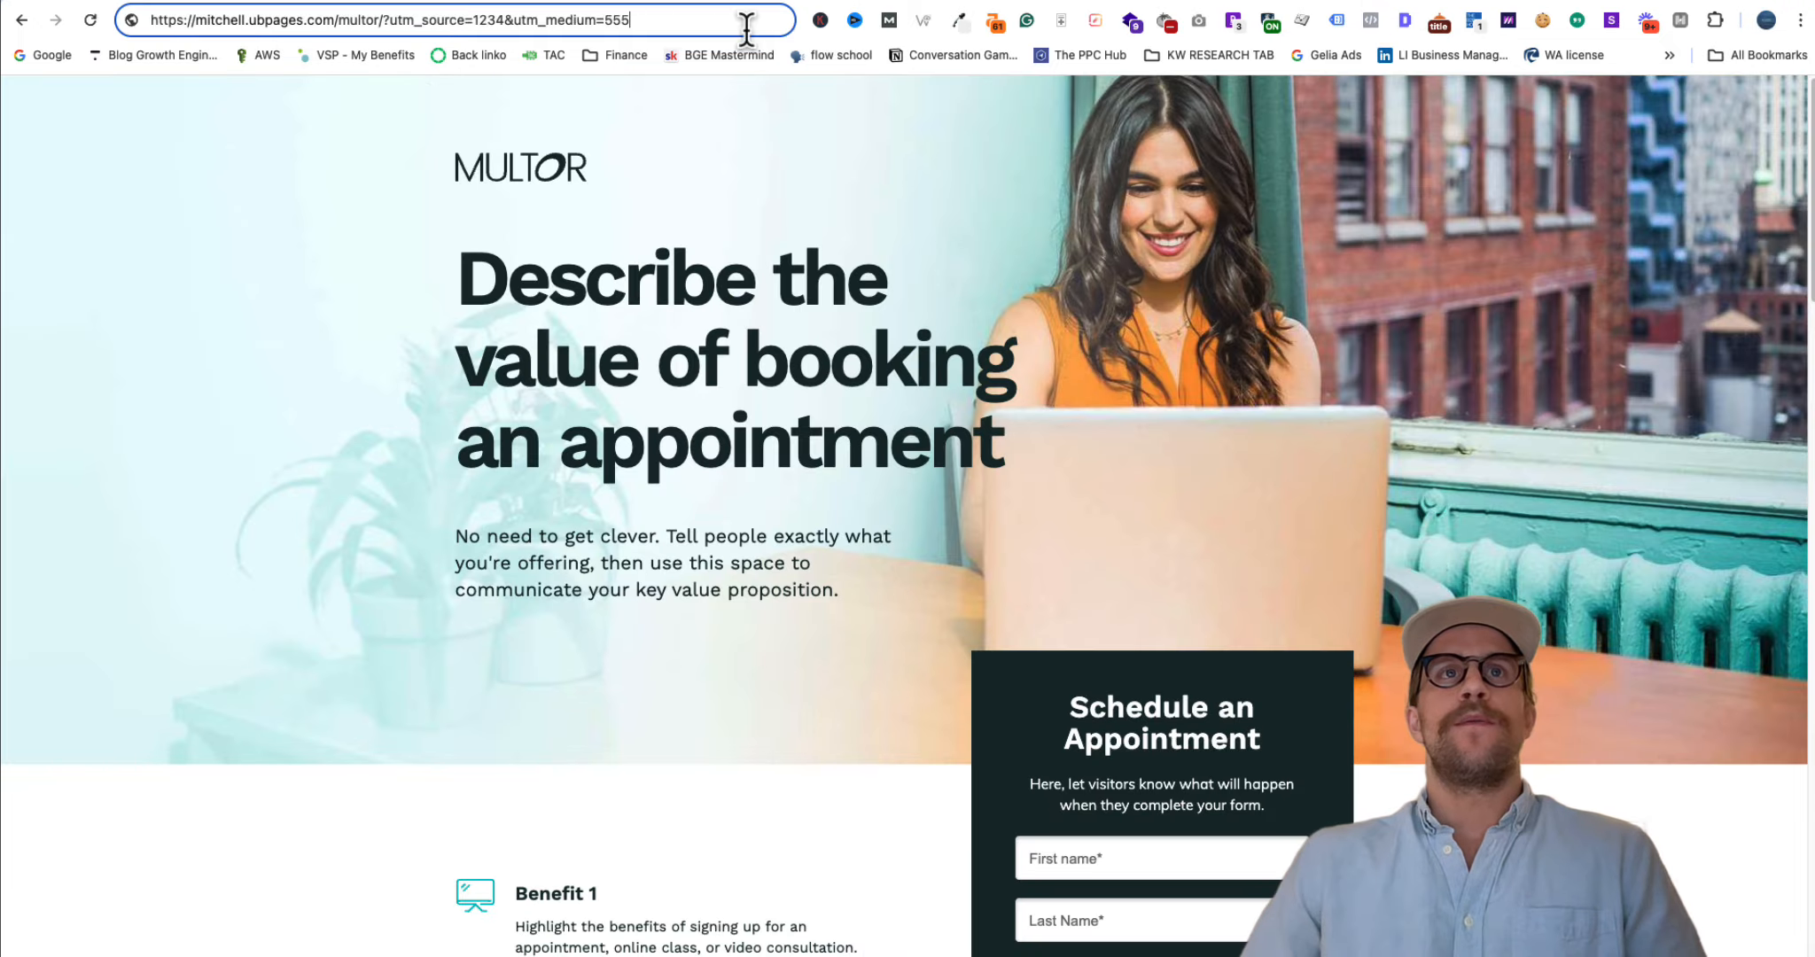
Load the landing page with both UTM parameters, autofill the appointment form with the saved test contact details and submit it
left_click(474, 19)
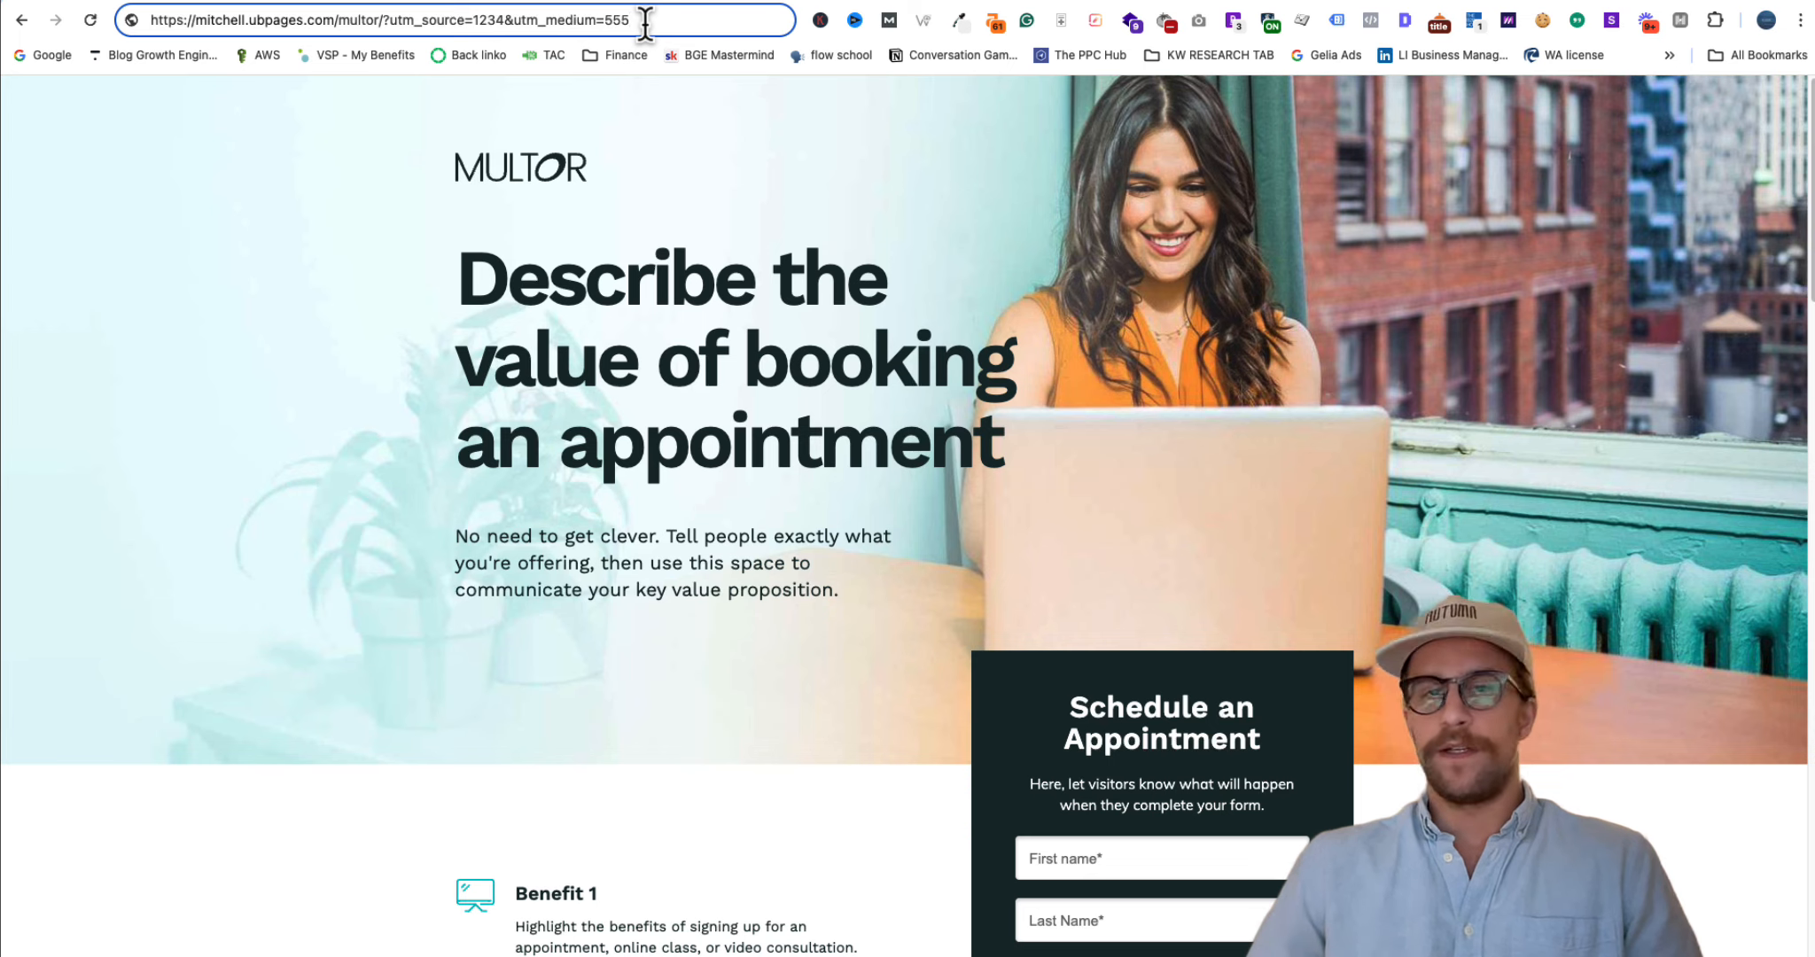
key("Return")
scroll(1127, 588, "down", 3)
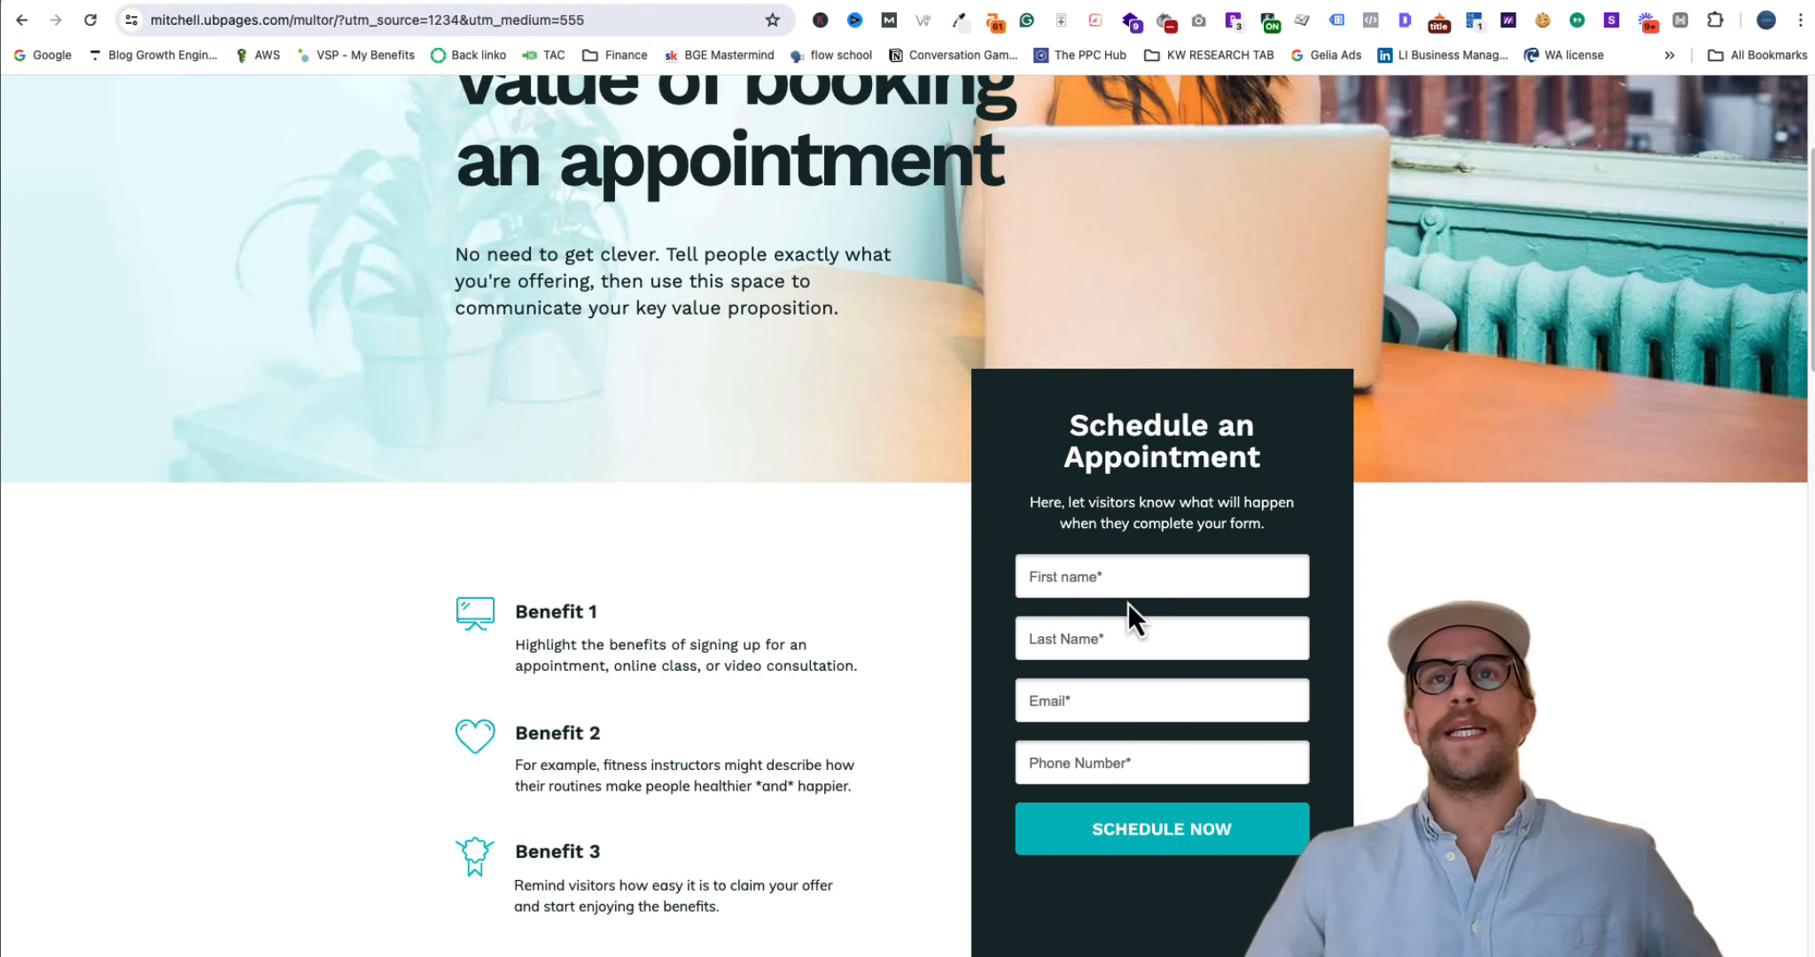
left_click(1133, 578)
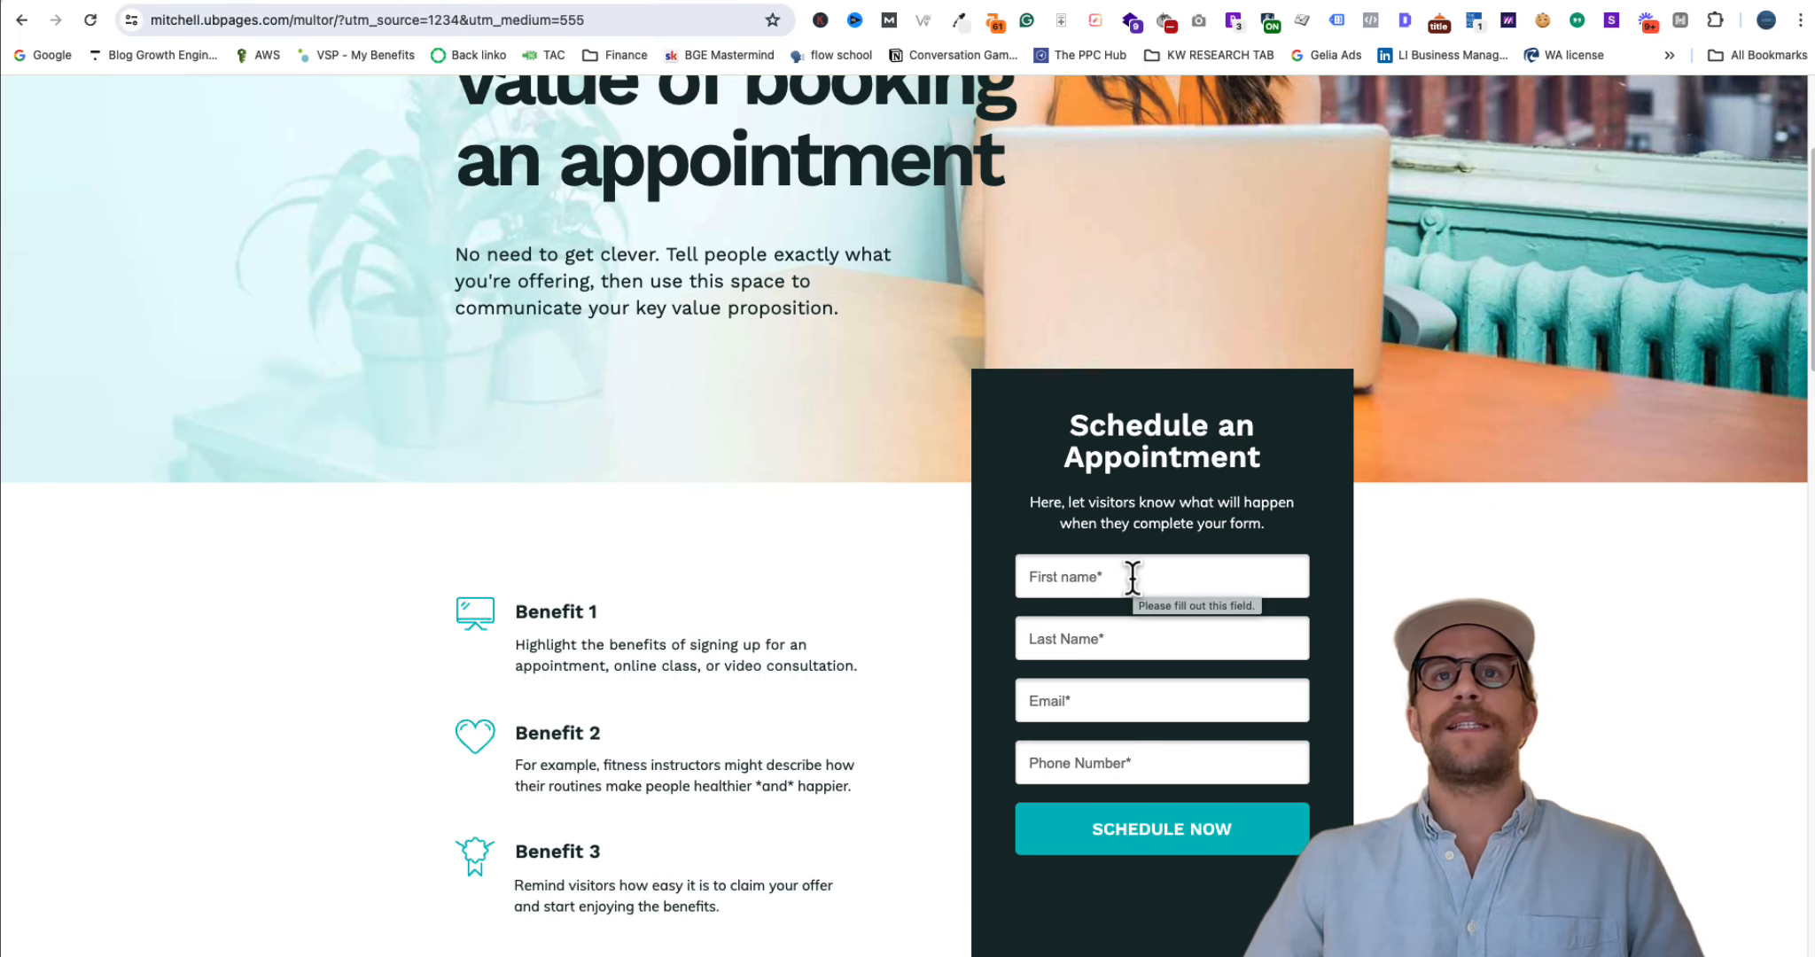
key("Down")
key("Return")
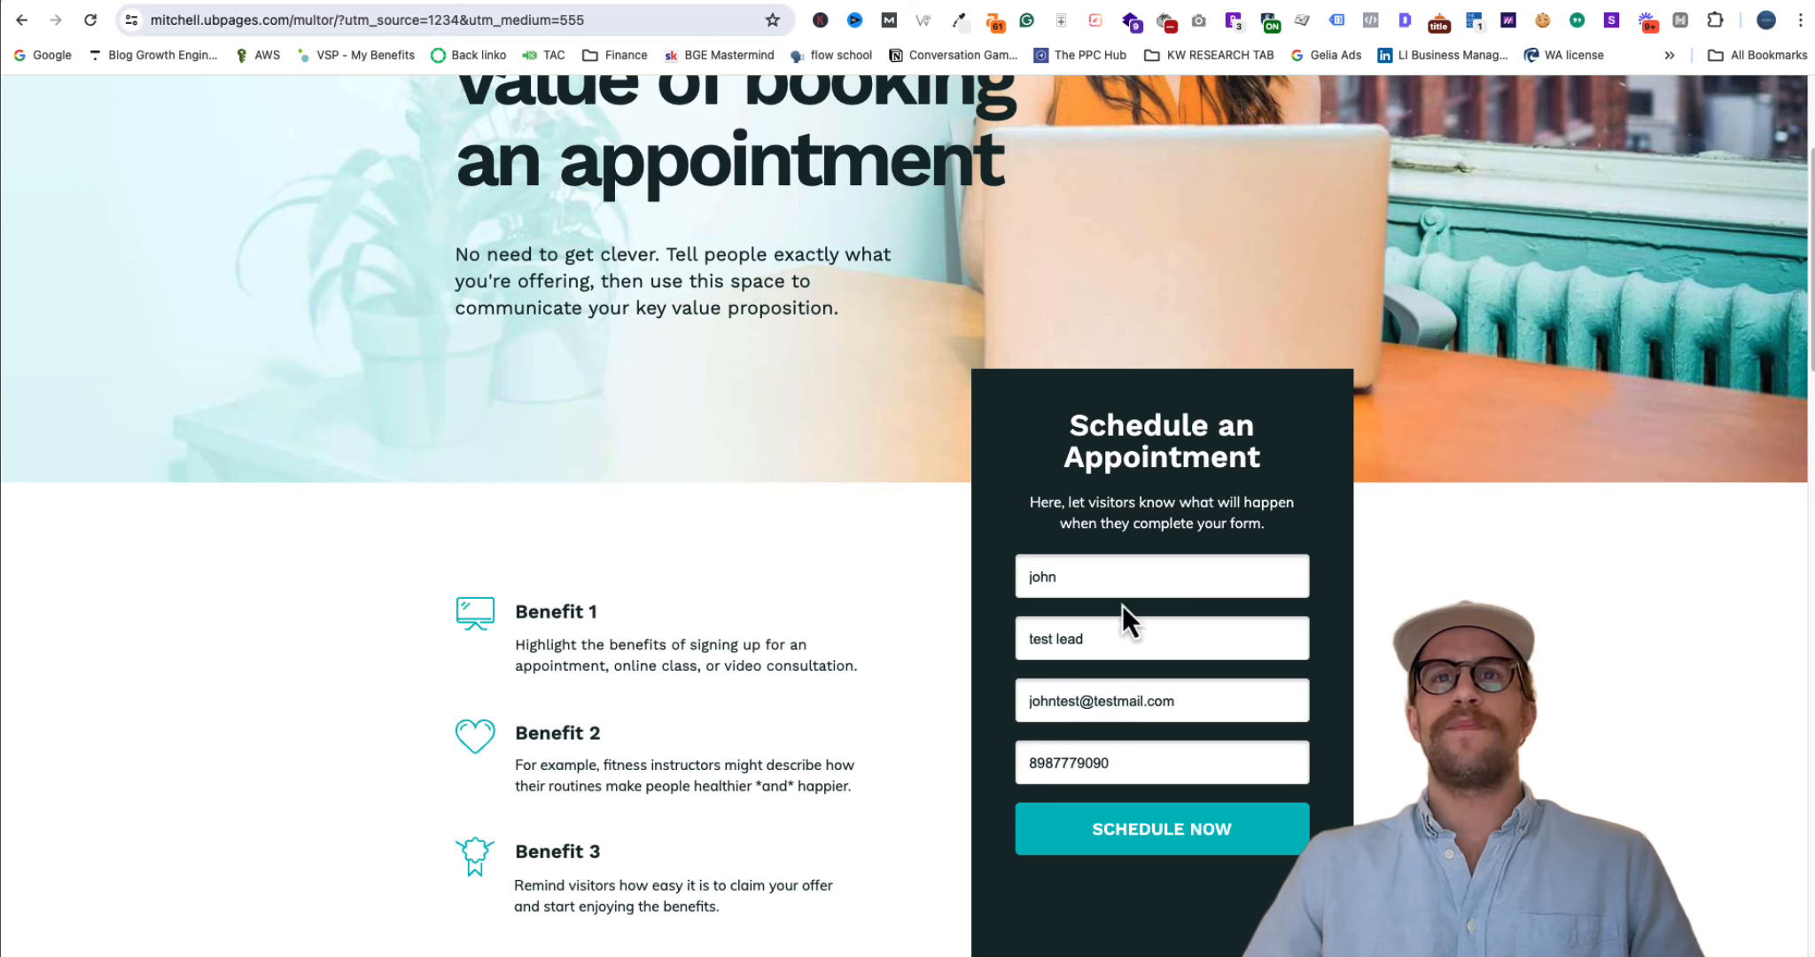
left_click(1224, 842)
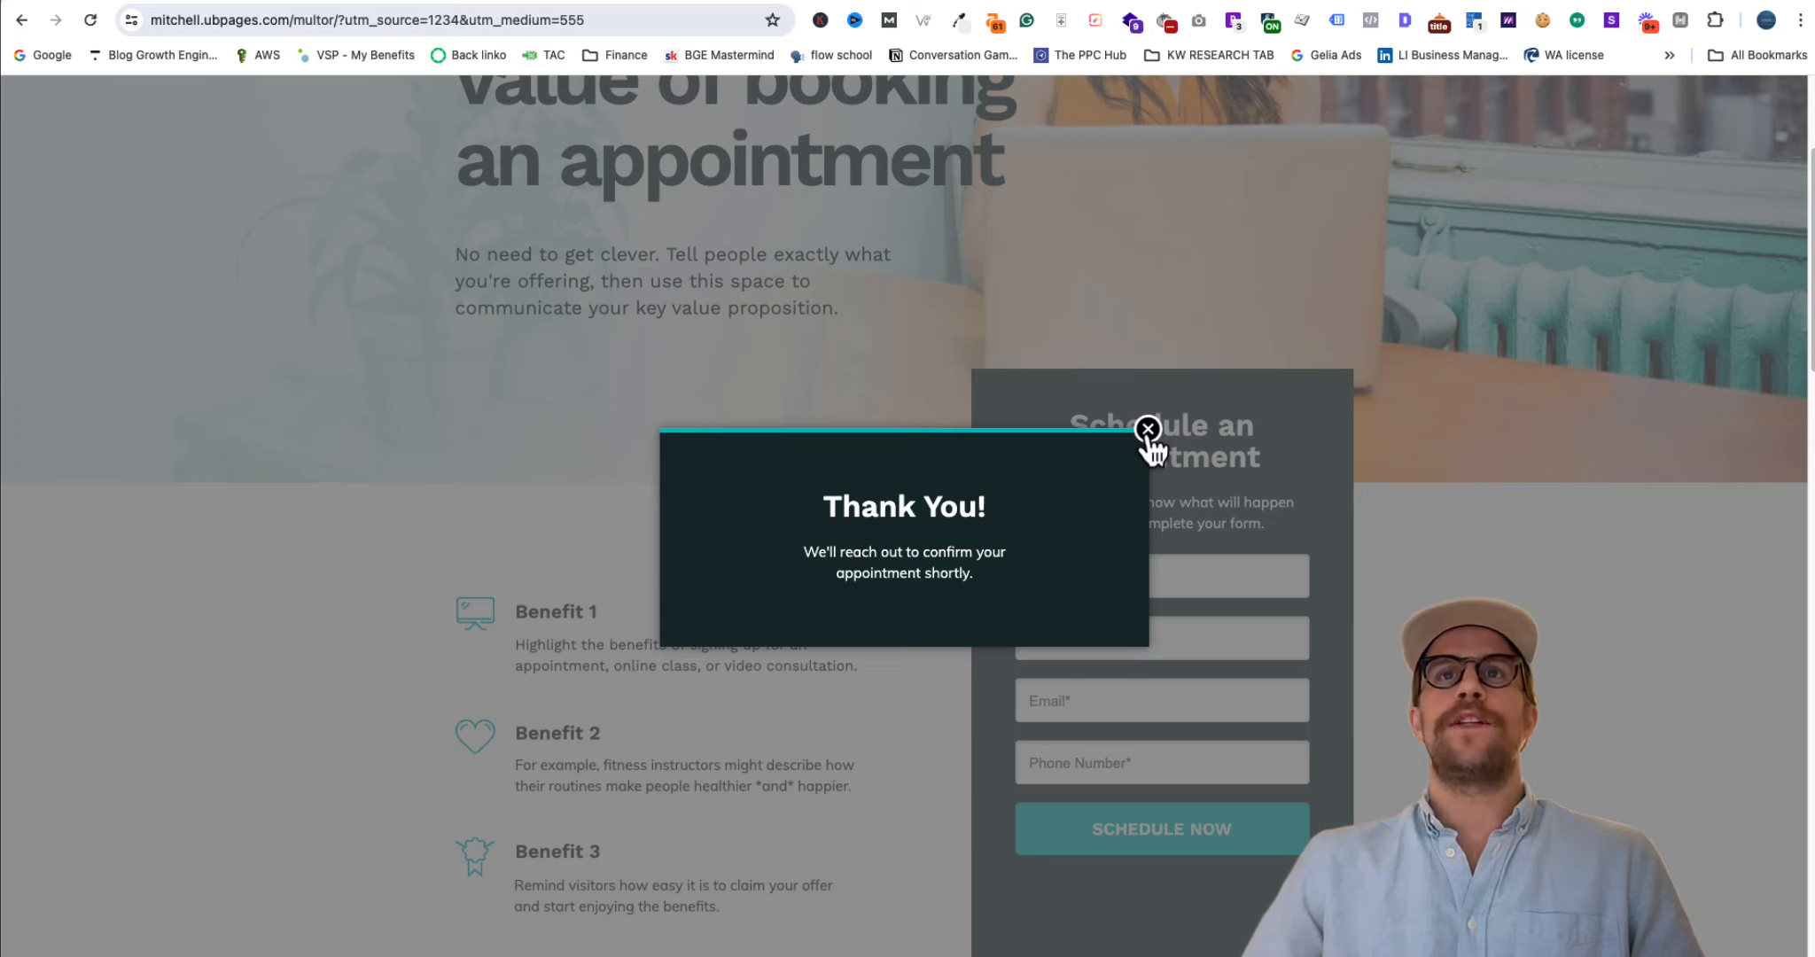
Switch to HubSpot, leave the form editor and open the CRM contacts list
left_click(605, 7)
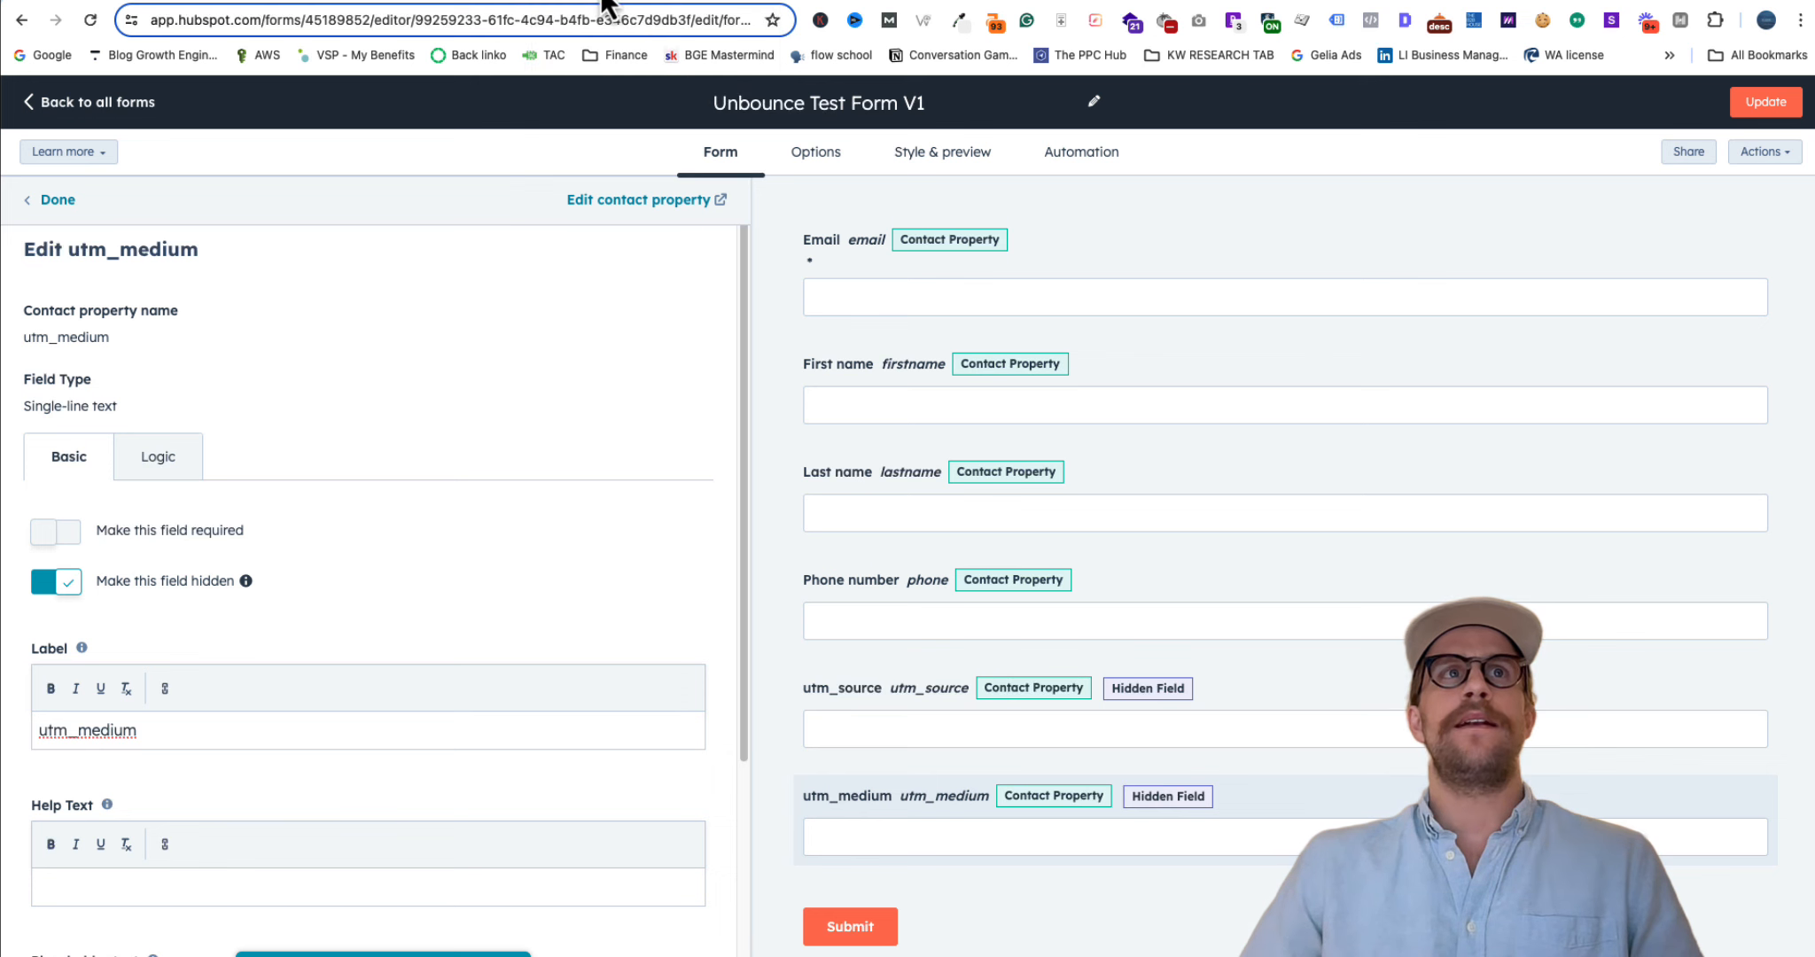
left_click(32, 105)
mouse_move(69, 257)
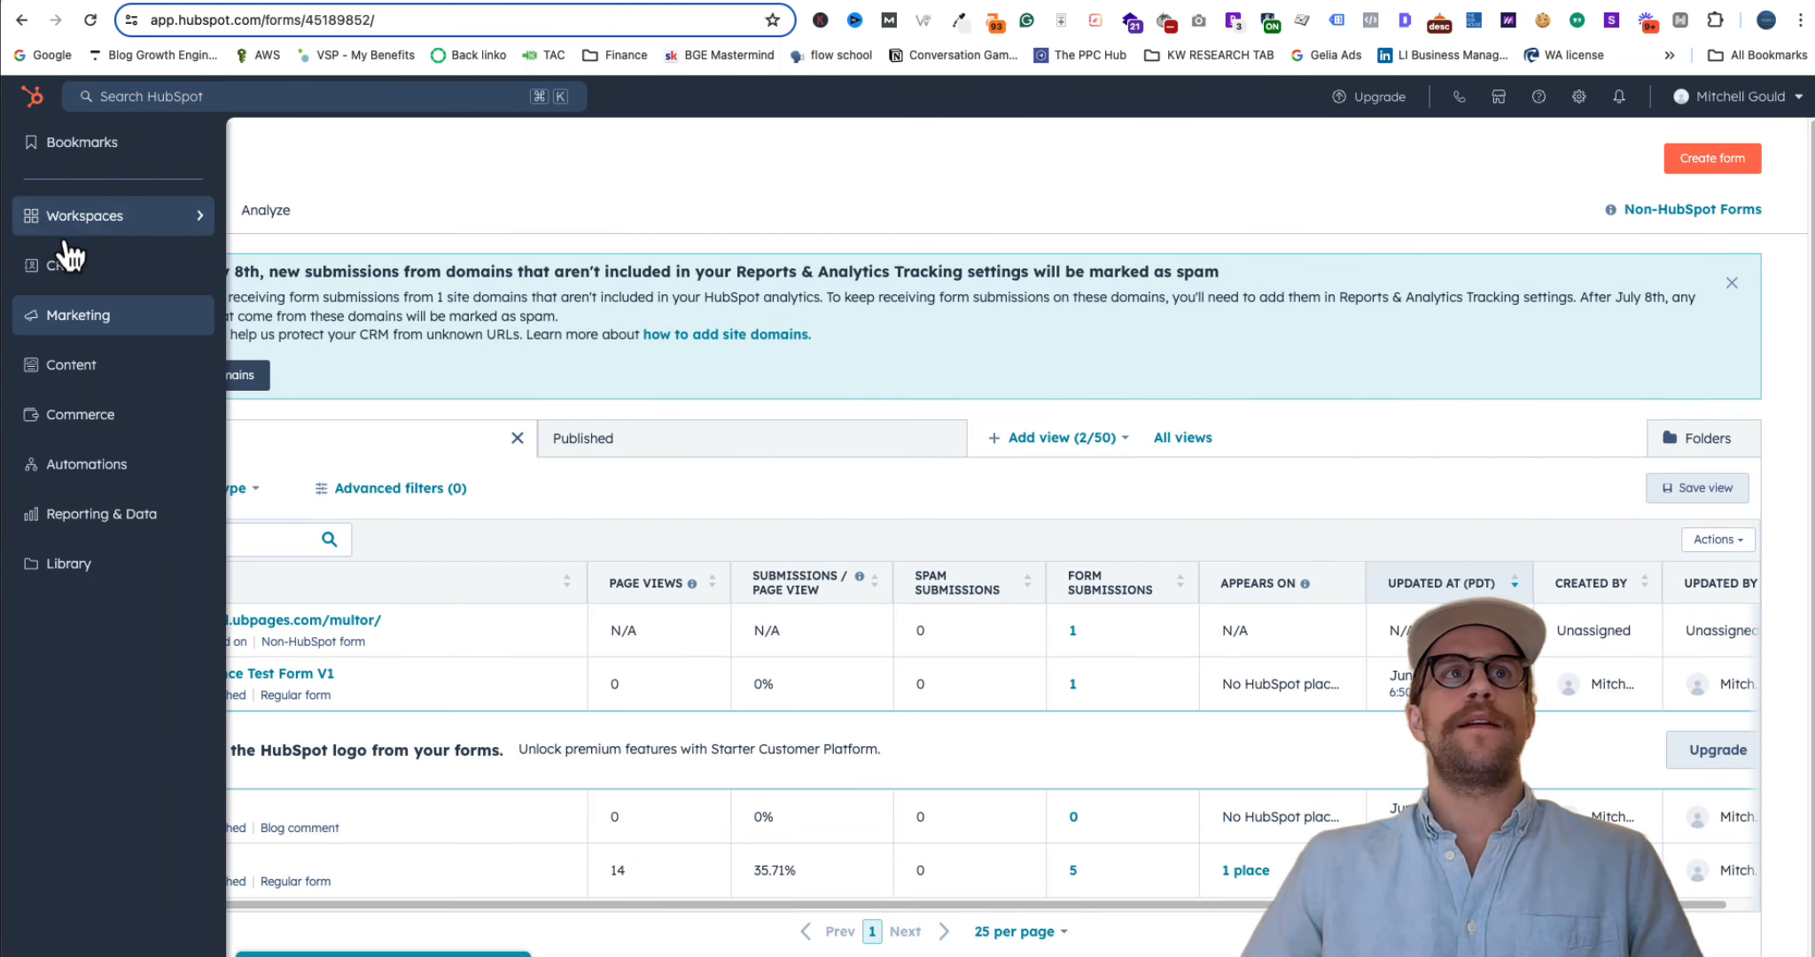
left_click(110, 281)
left_click(295, 152)
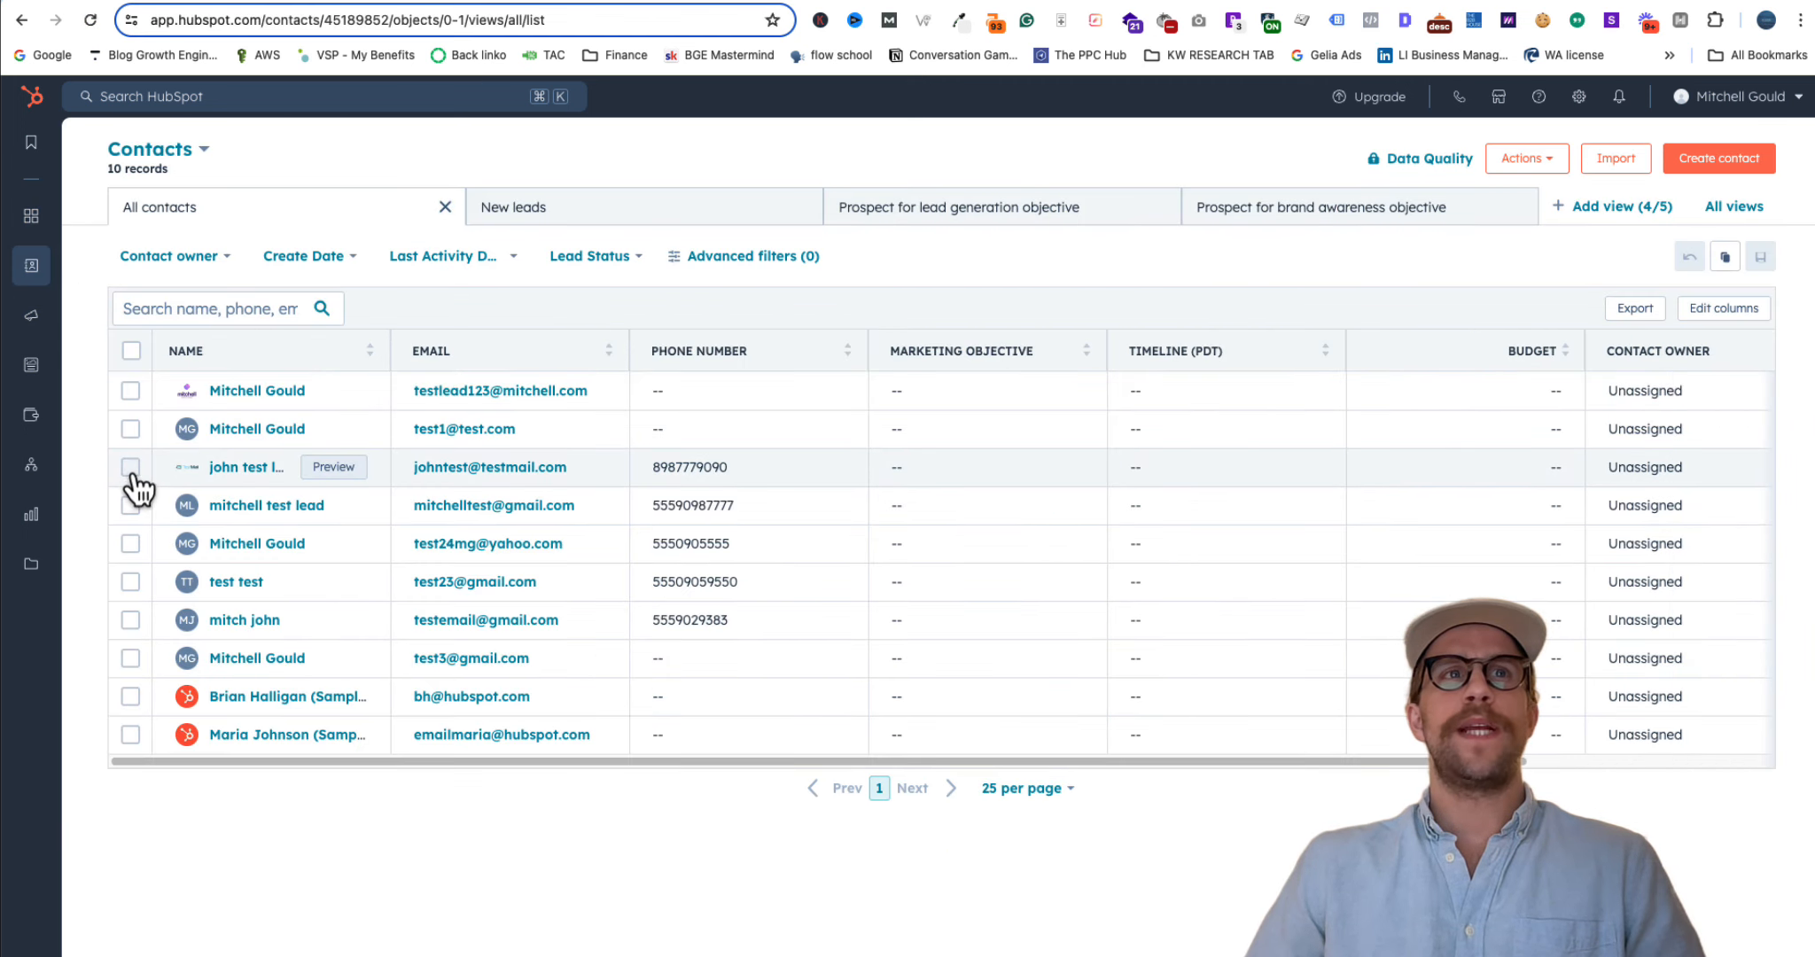
Select the submitted test lead, preview its record and check the UTM properties under About this contact
left_click(130, 468)
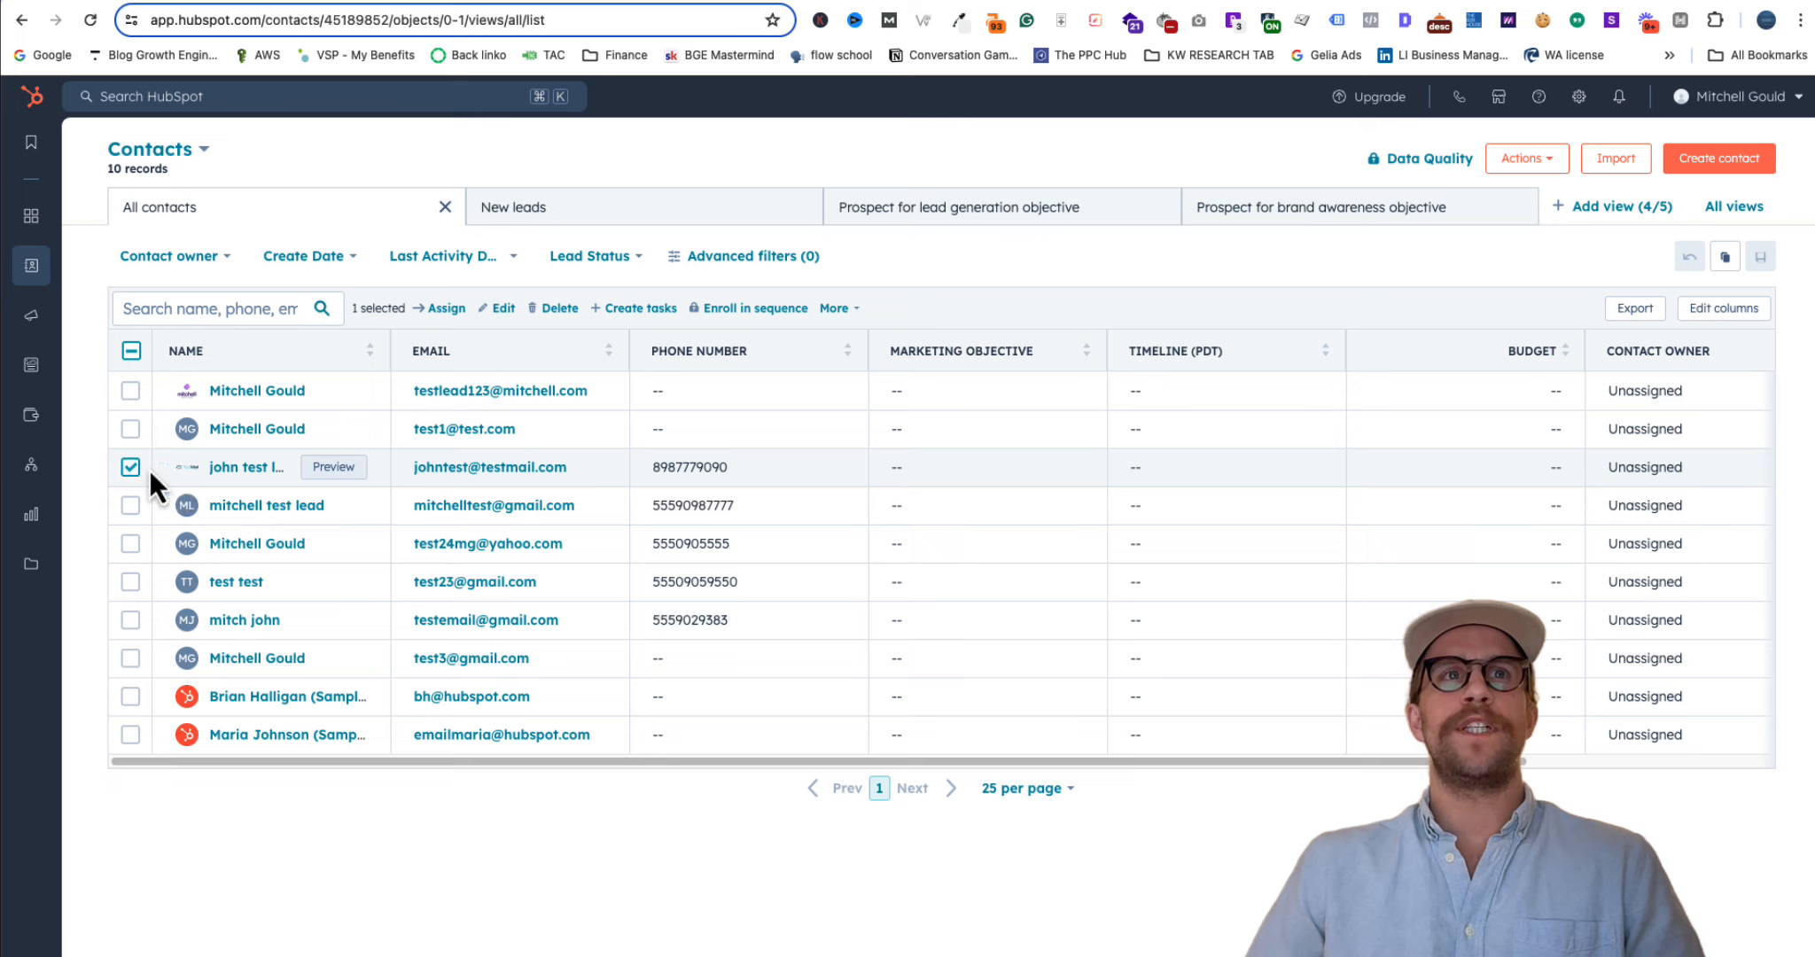
left_click(333, 470)
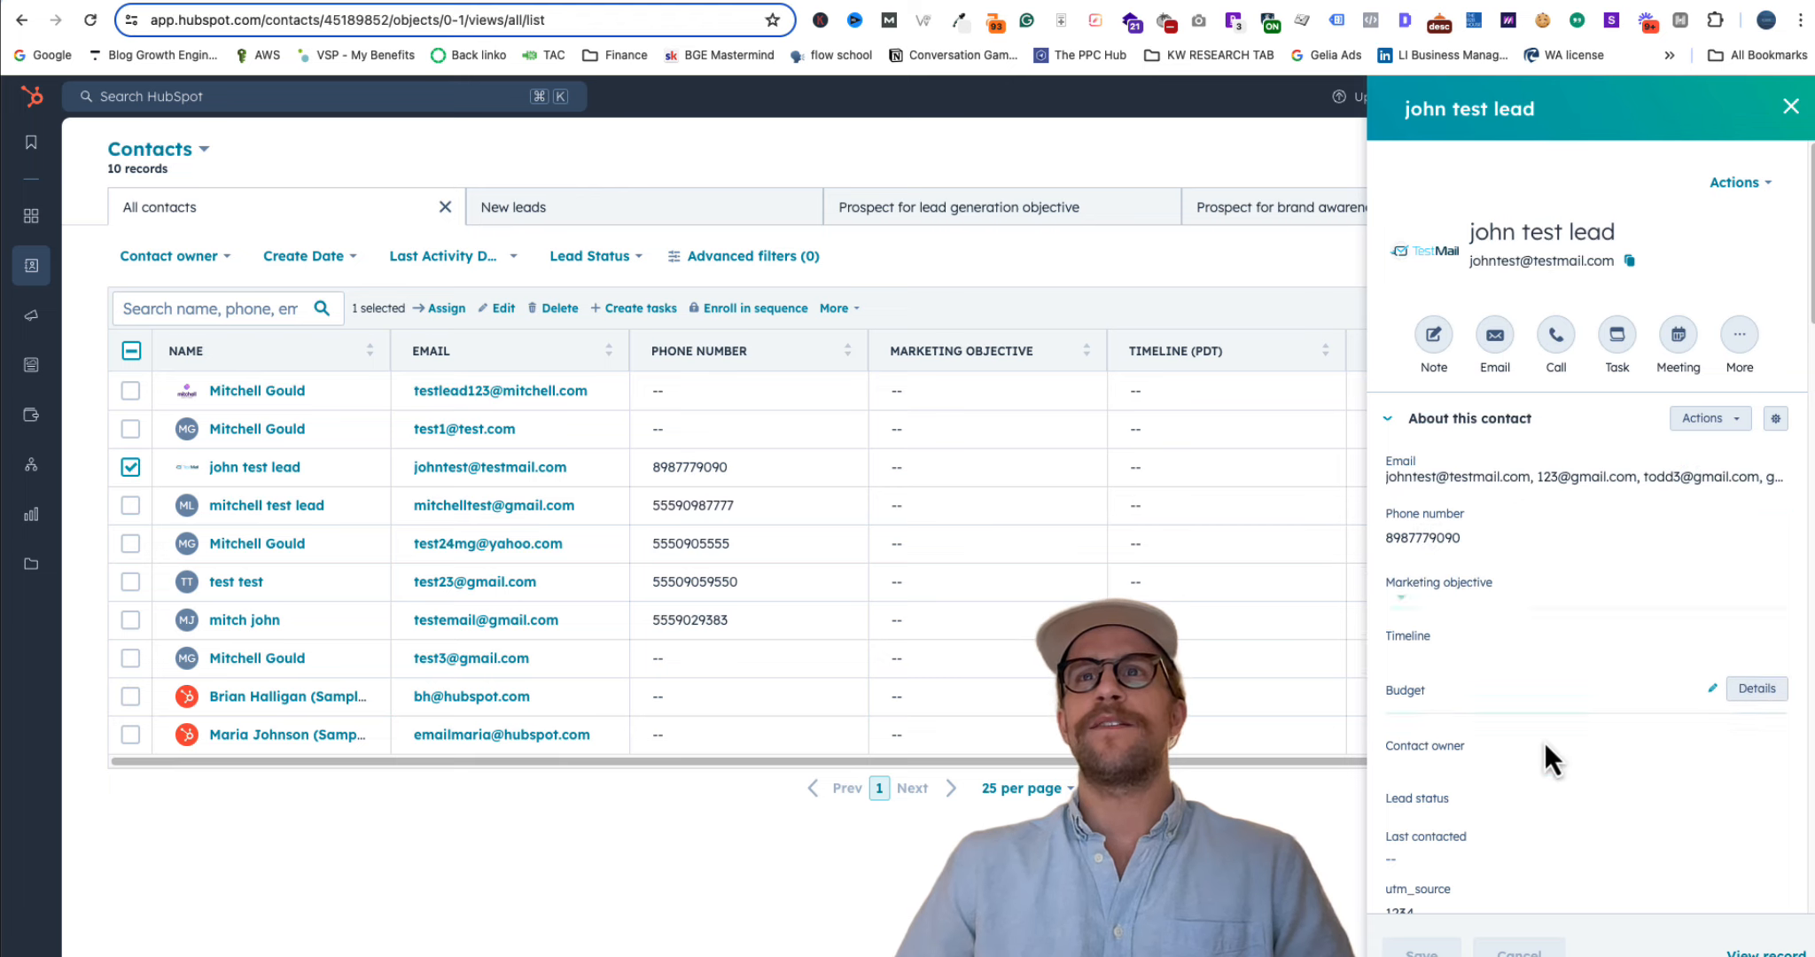
scroll(1554, 707, "down", 3)
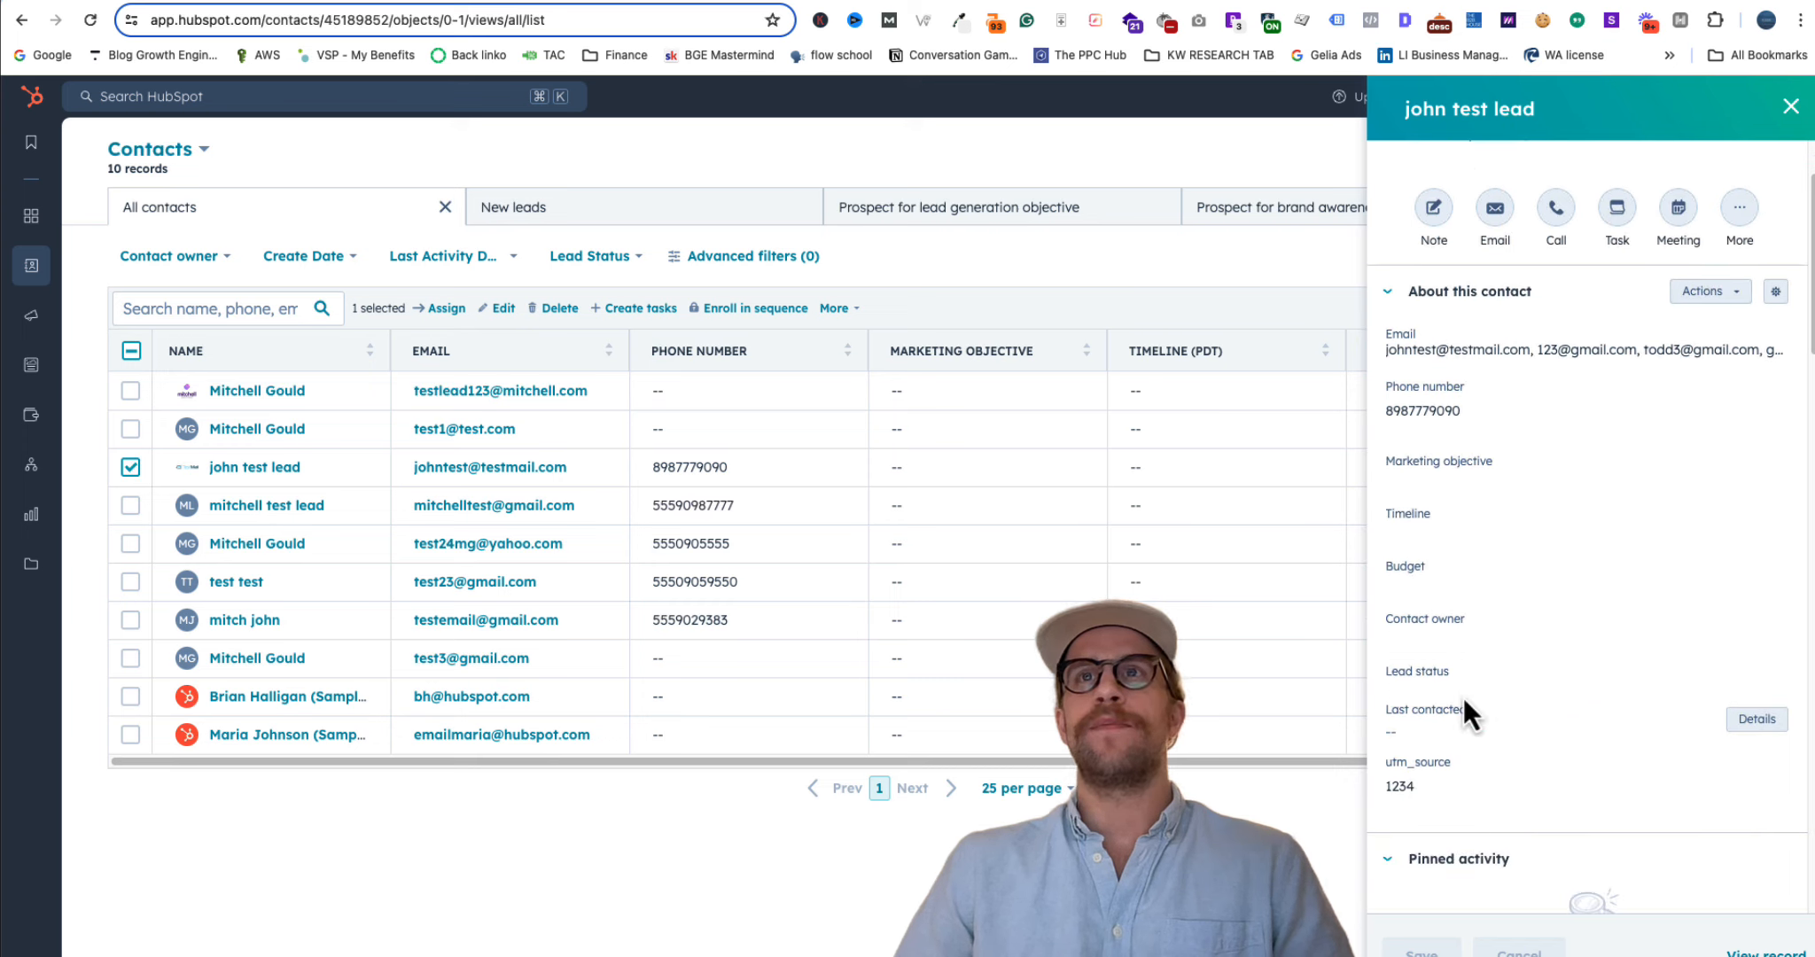
scroll(1463, 697, "up", 3)
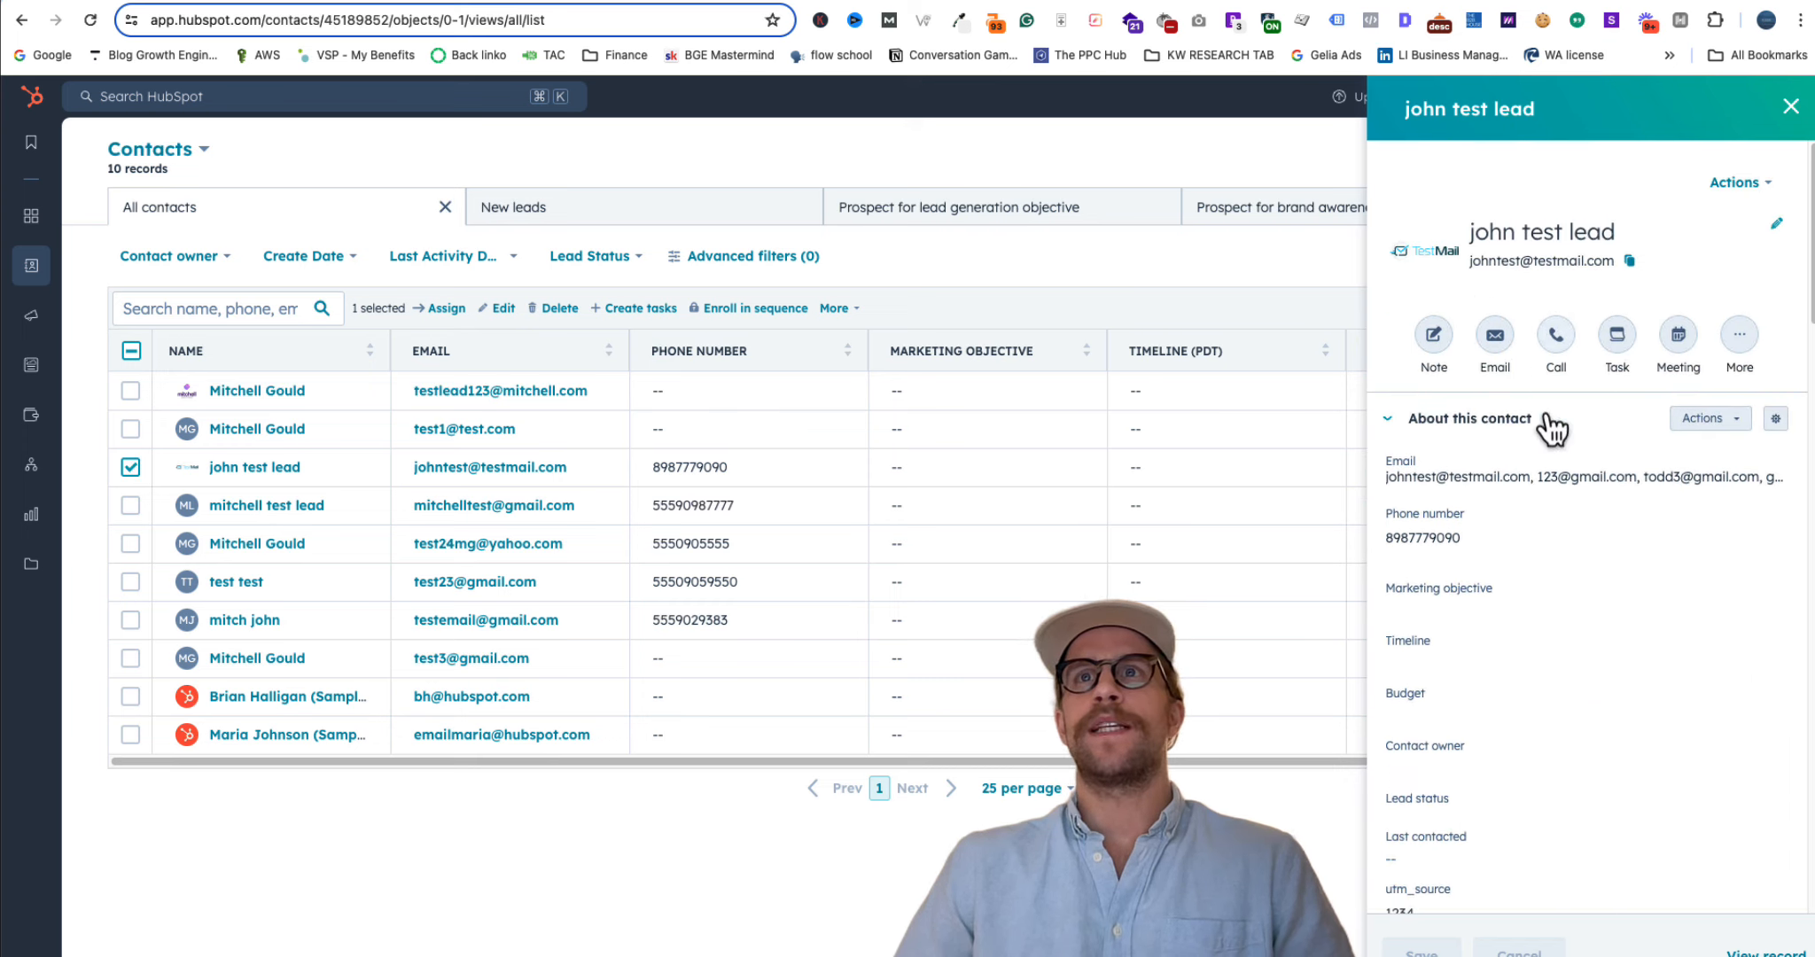
scroll(1489, 789, "down", 3)
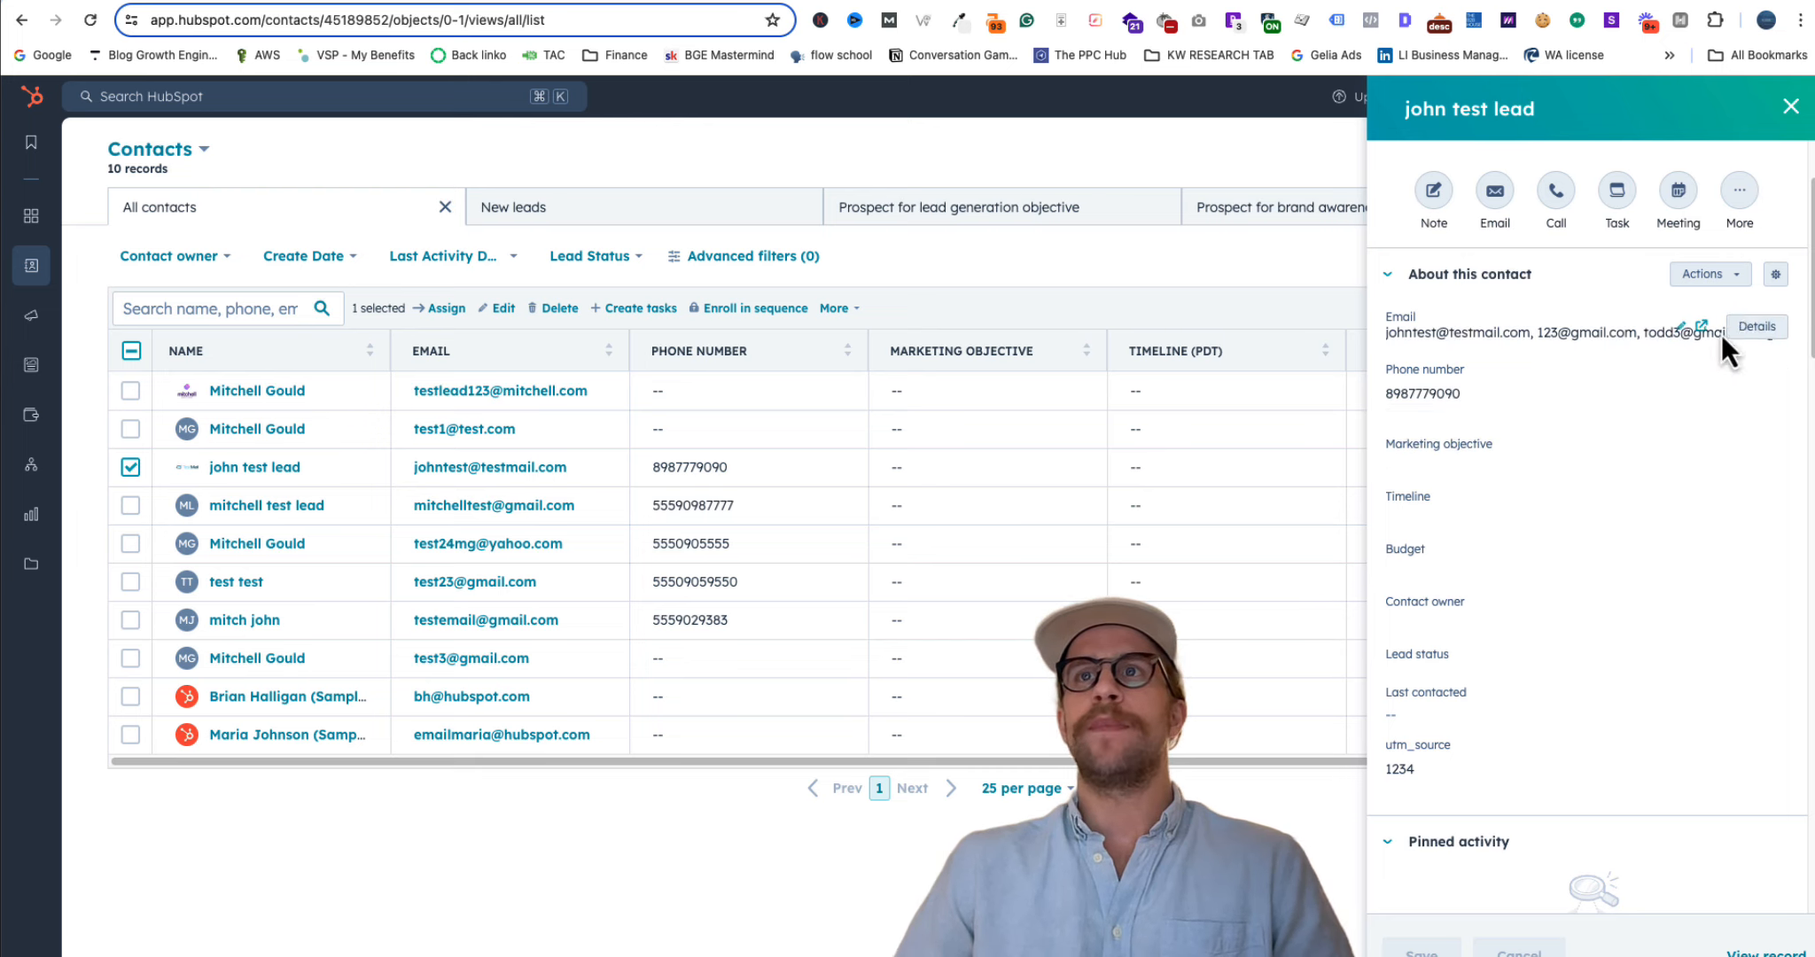
Add the utm_medium property to the About this contact preview card, save the card and exit the Default view editor
left_click(1777, 277)
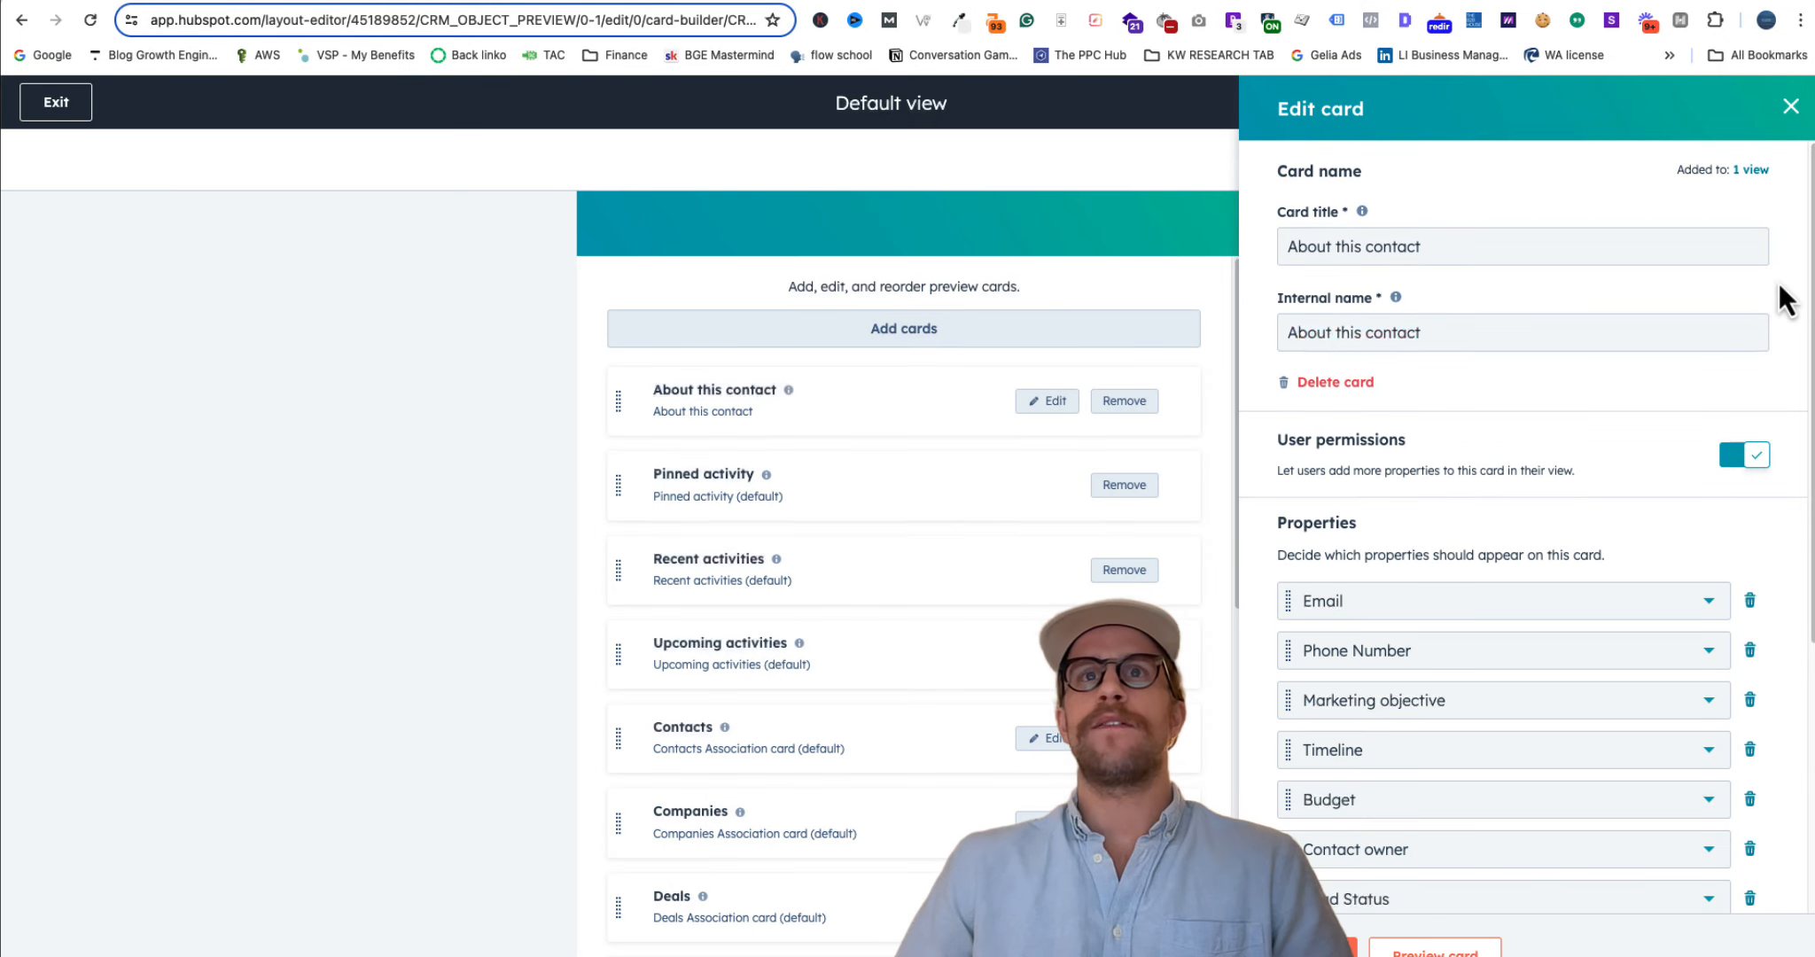
scroll(1504, 599, "down", 5)
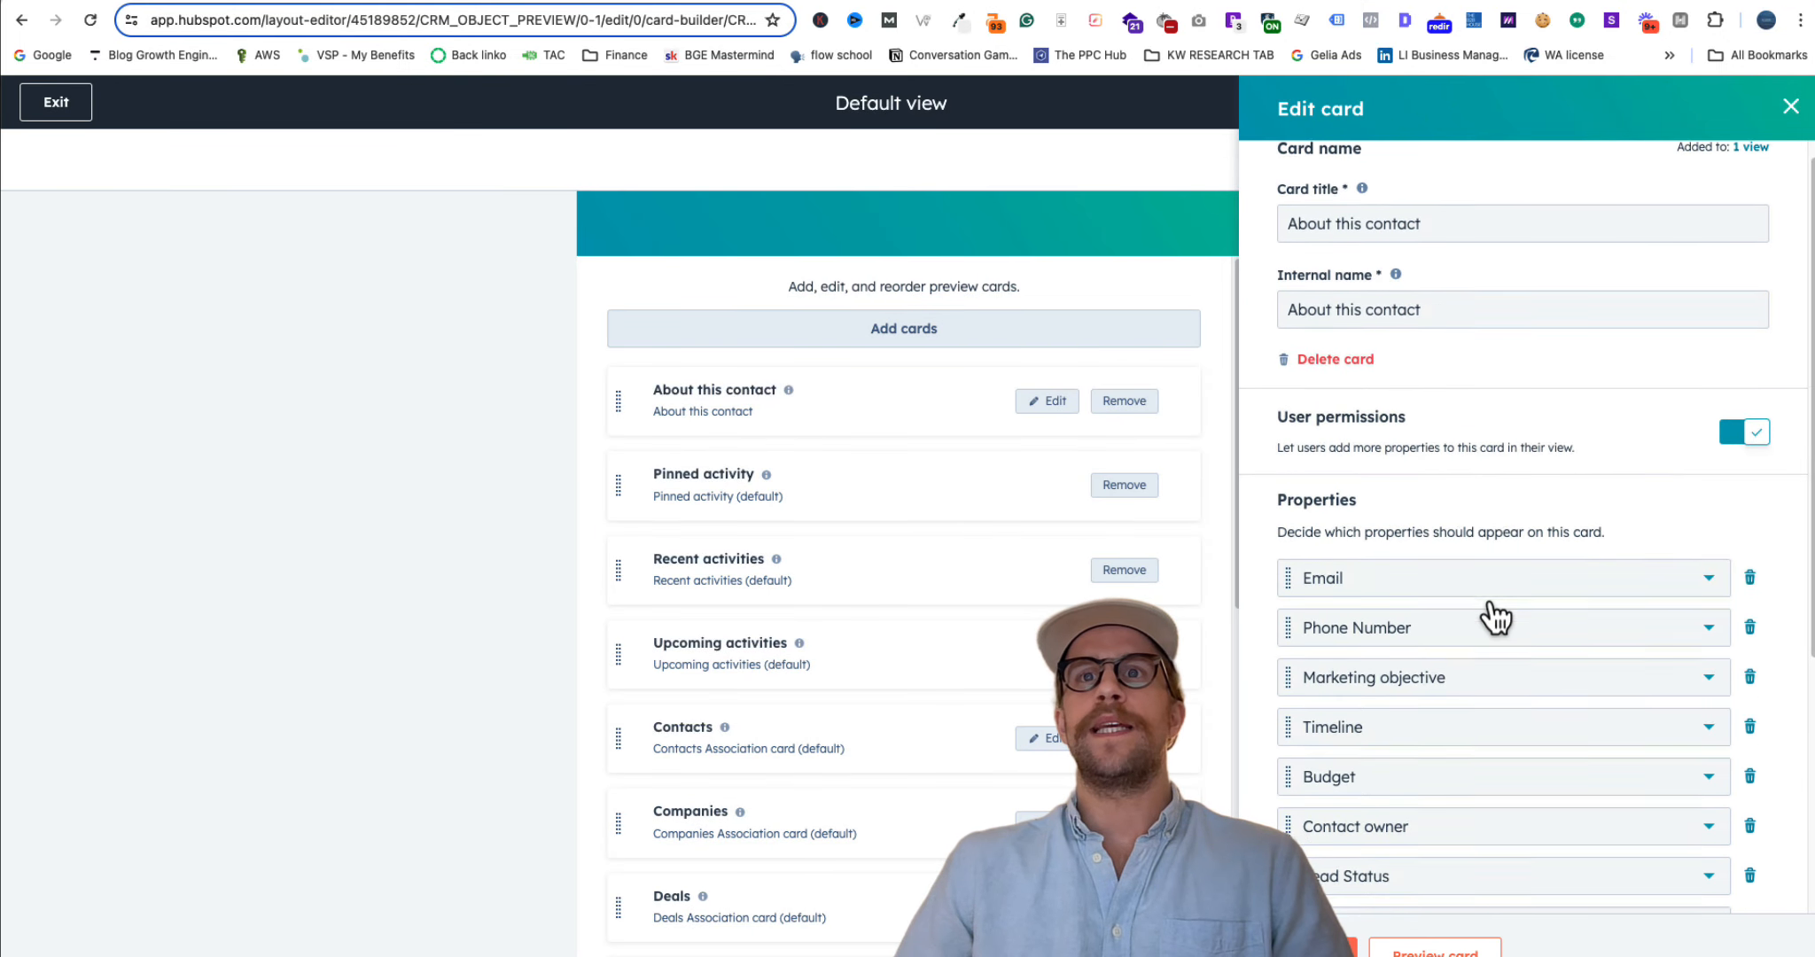
left_click(1332, 735)
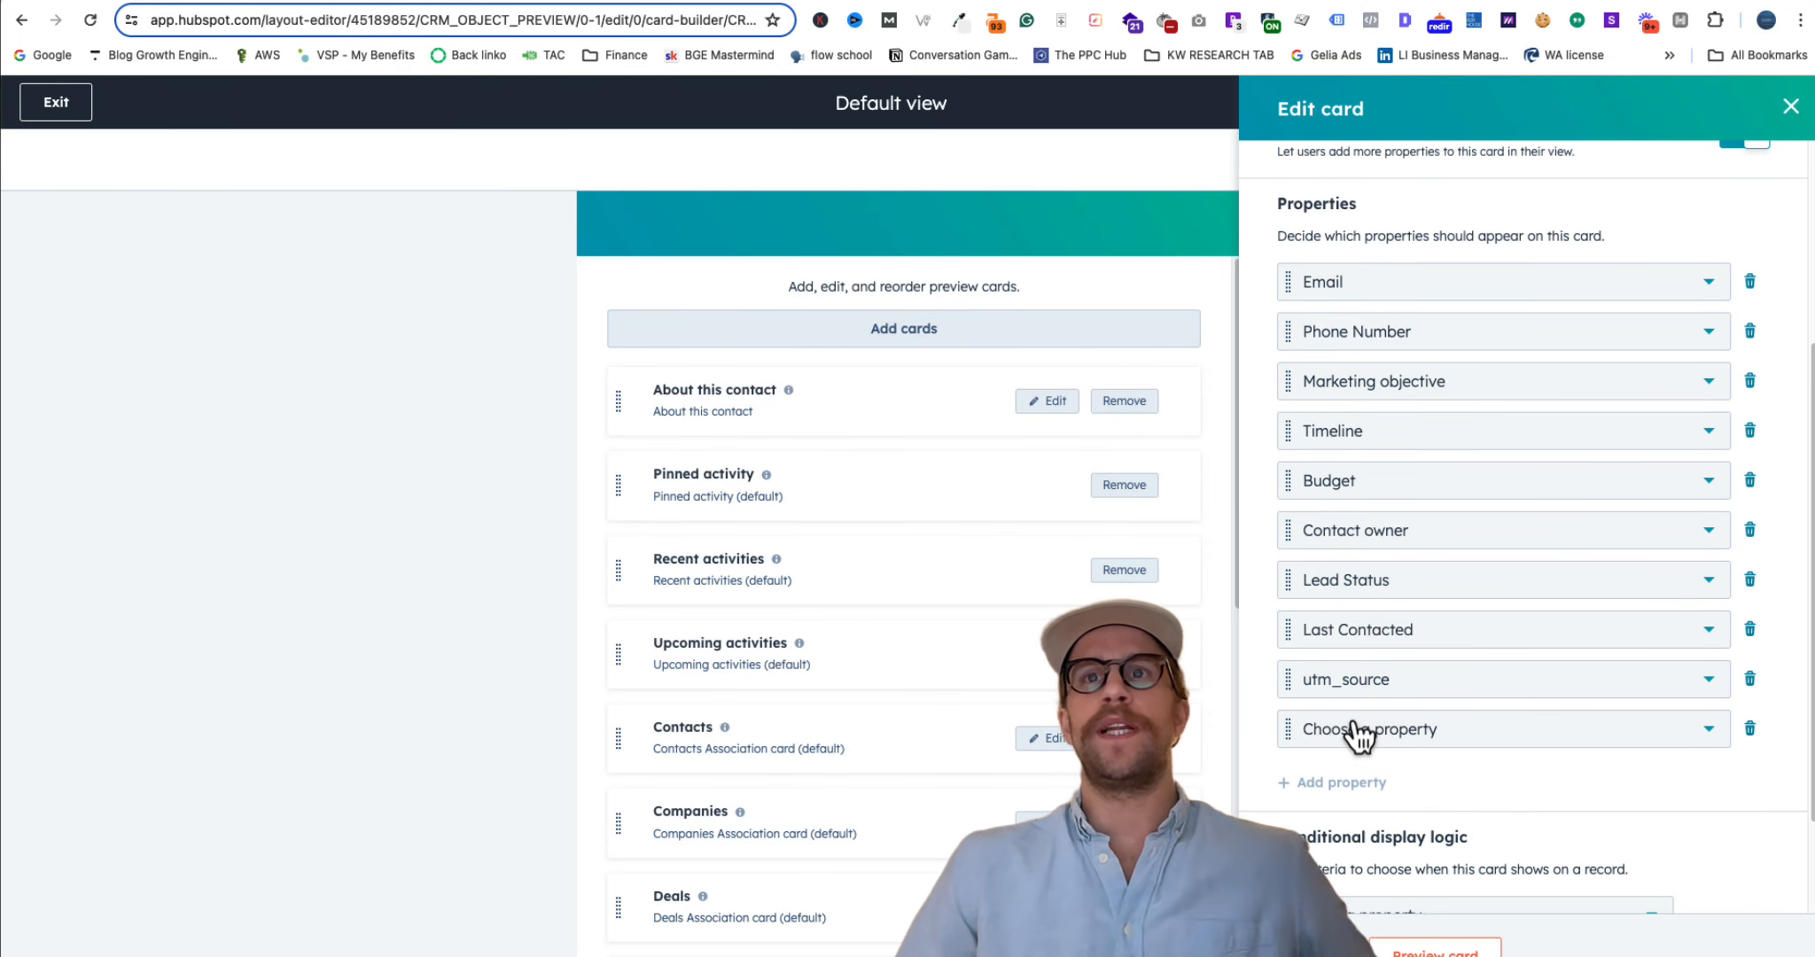
left_click(1354, 732)
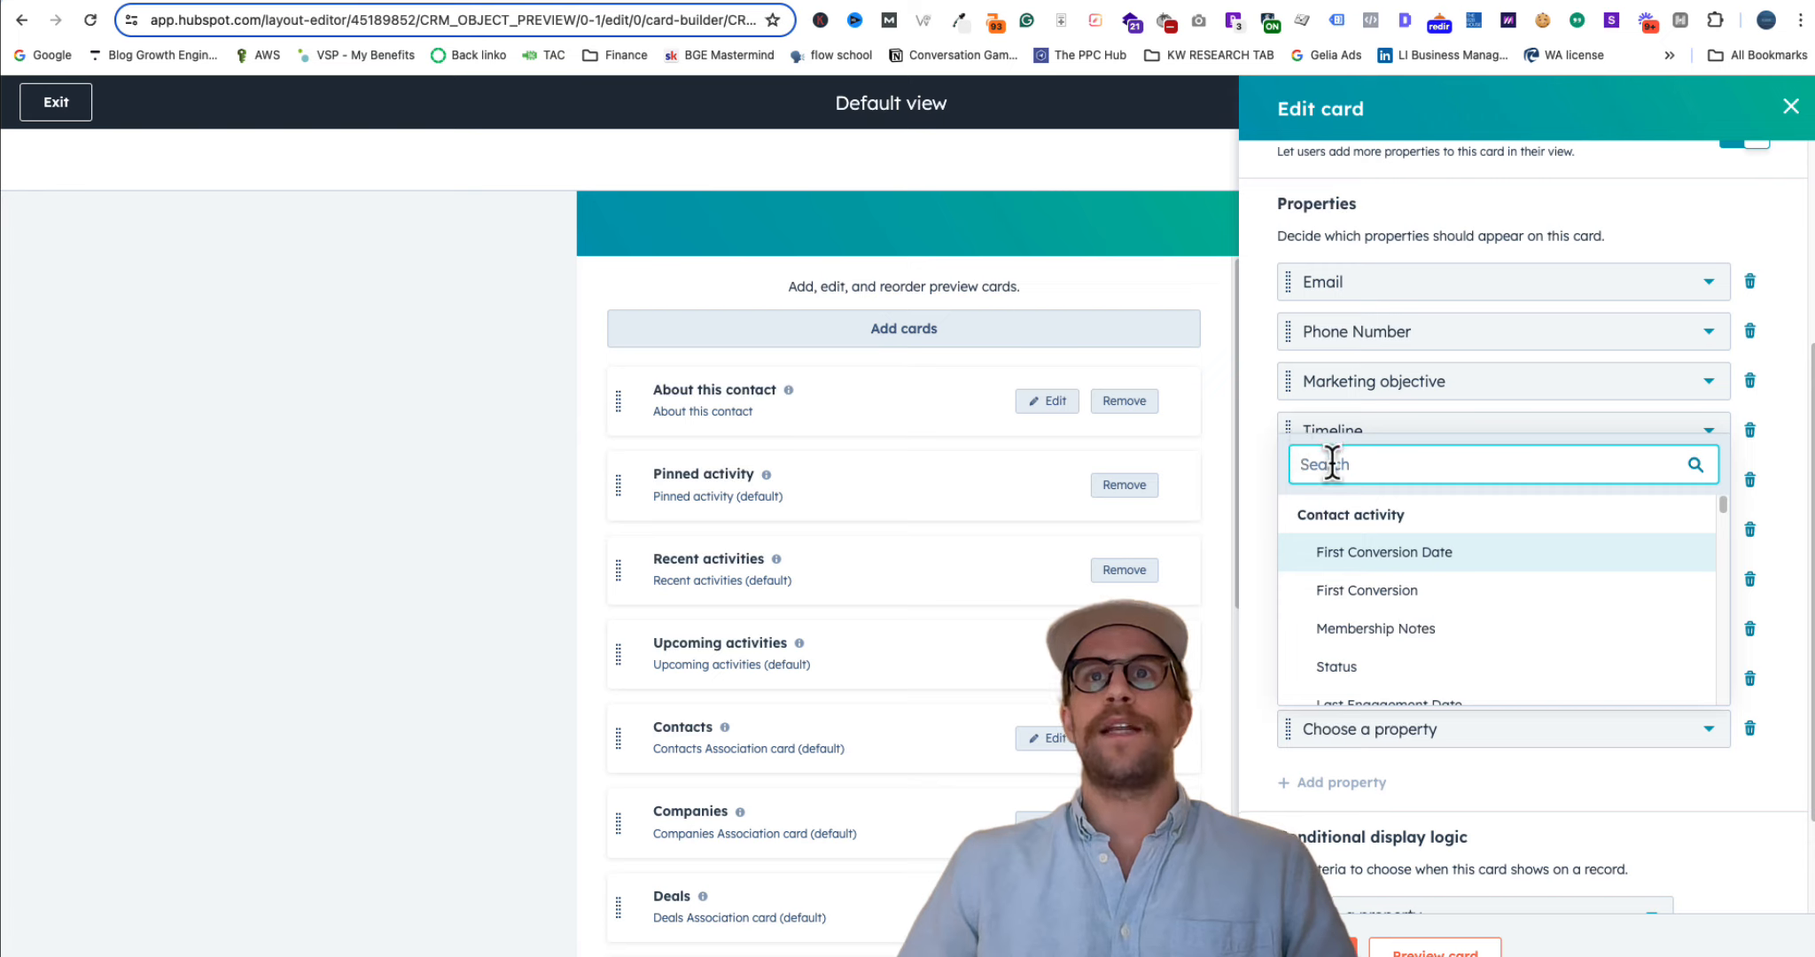
type("utm")
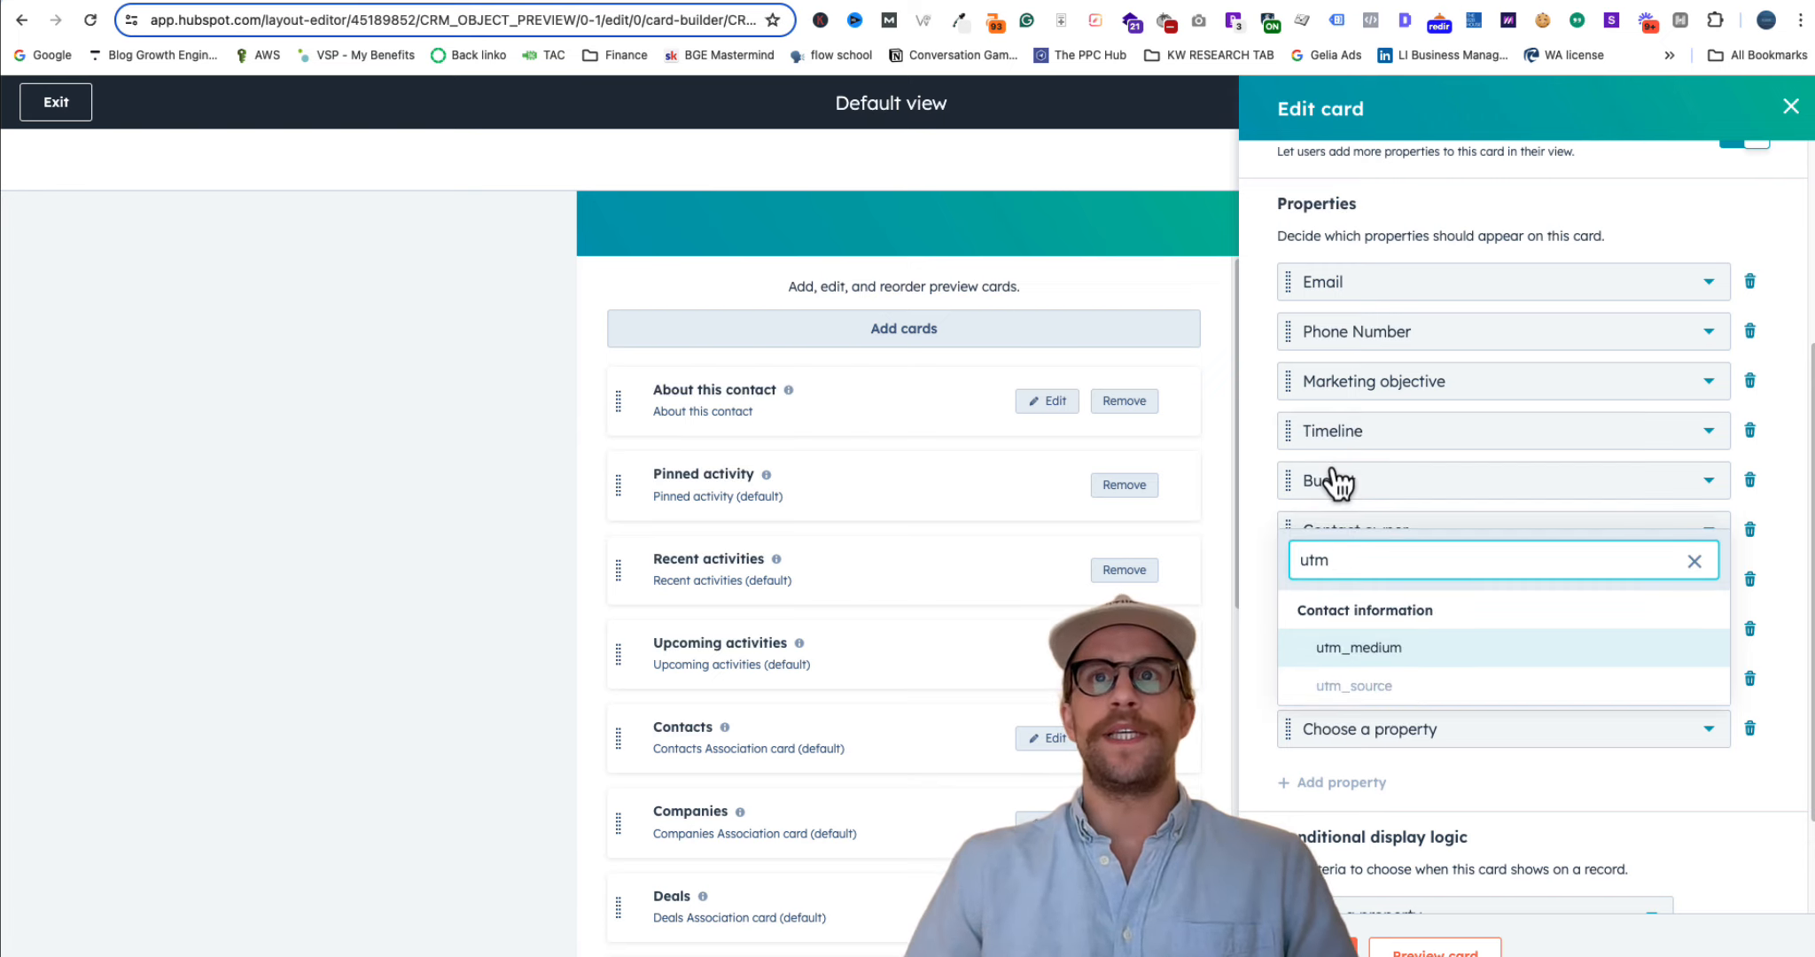
left_click(1347, 654)
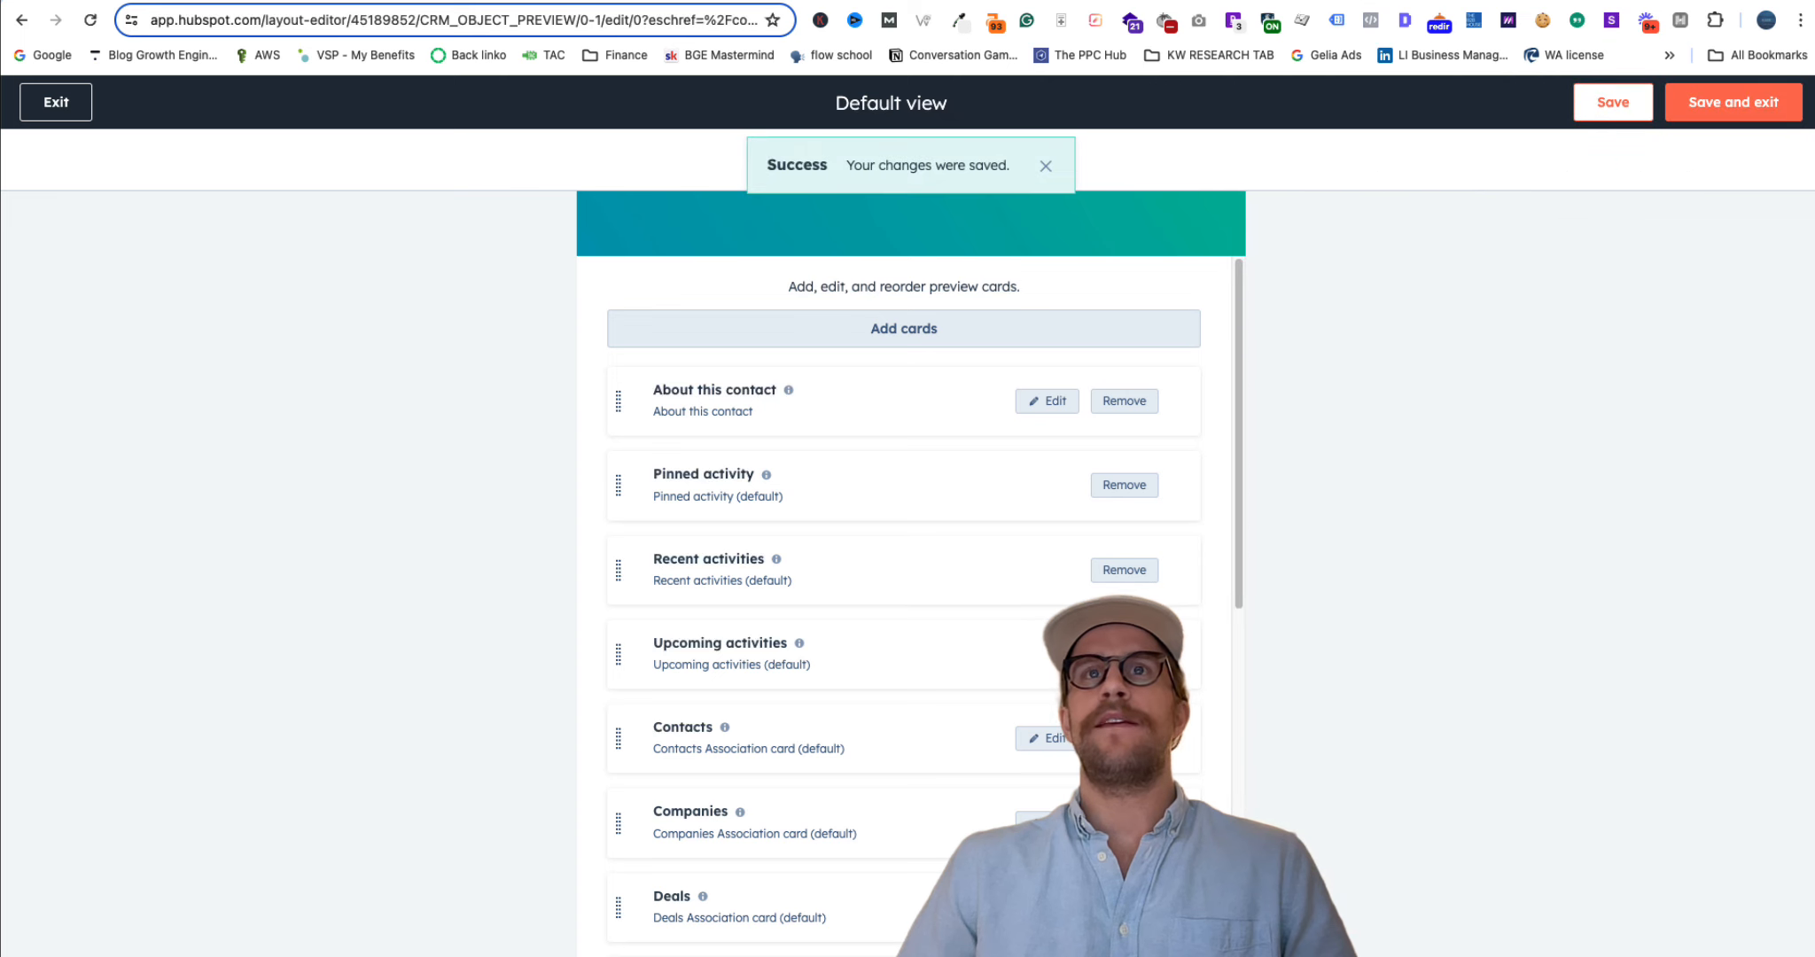
left_click(1718, 108)
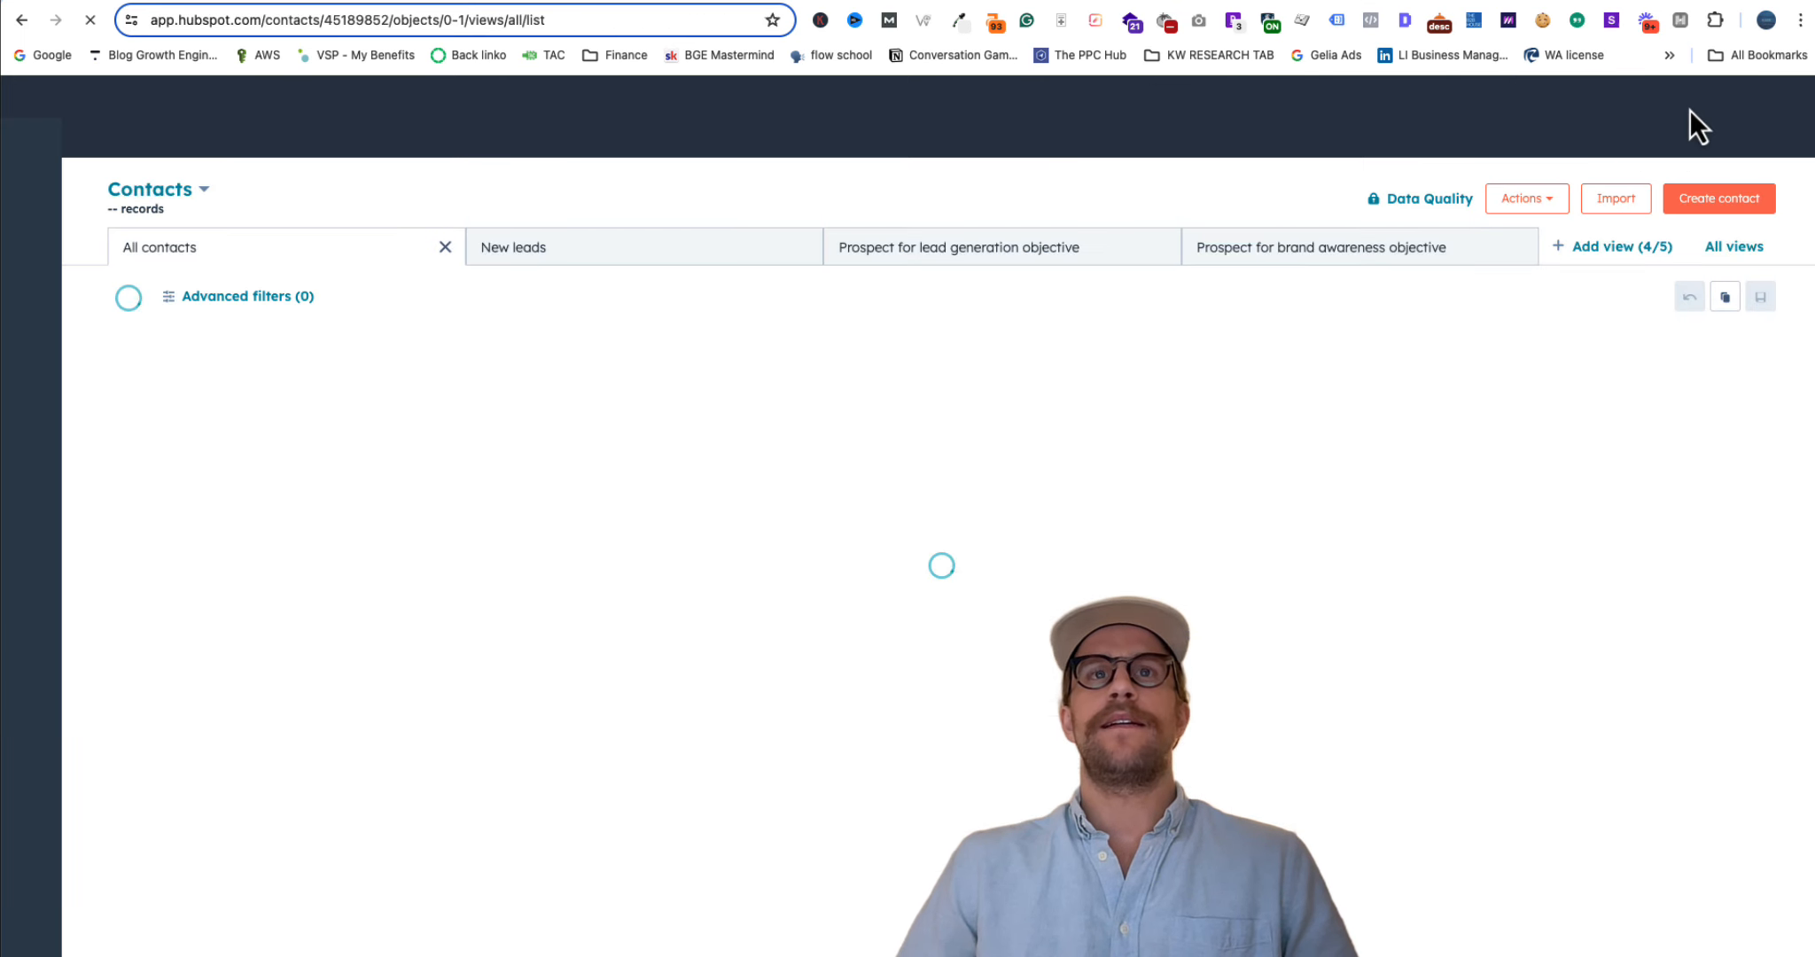
Preview the submitted test lead's record again and check utm_source and utm_medium under About this contact
mouse_move(243, 479)
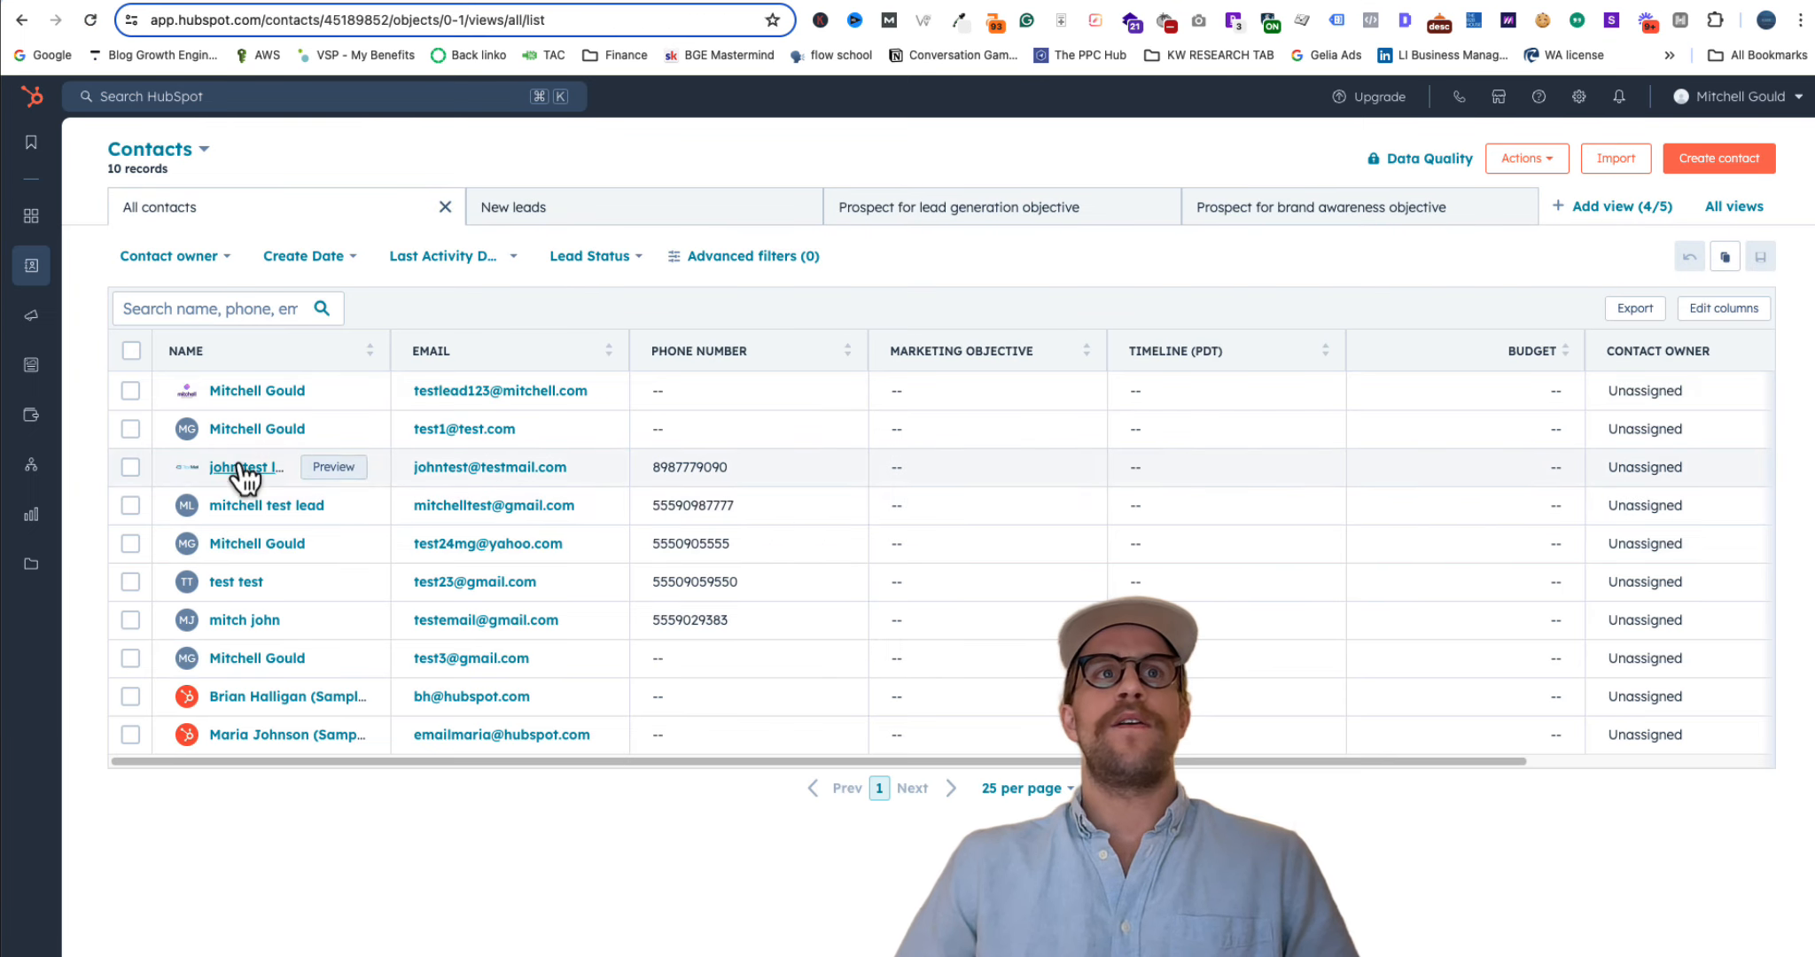
left_click(345, 471)
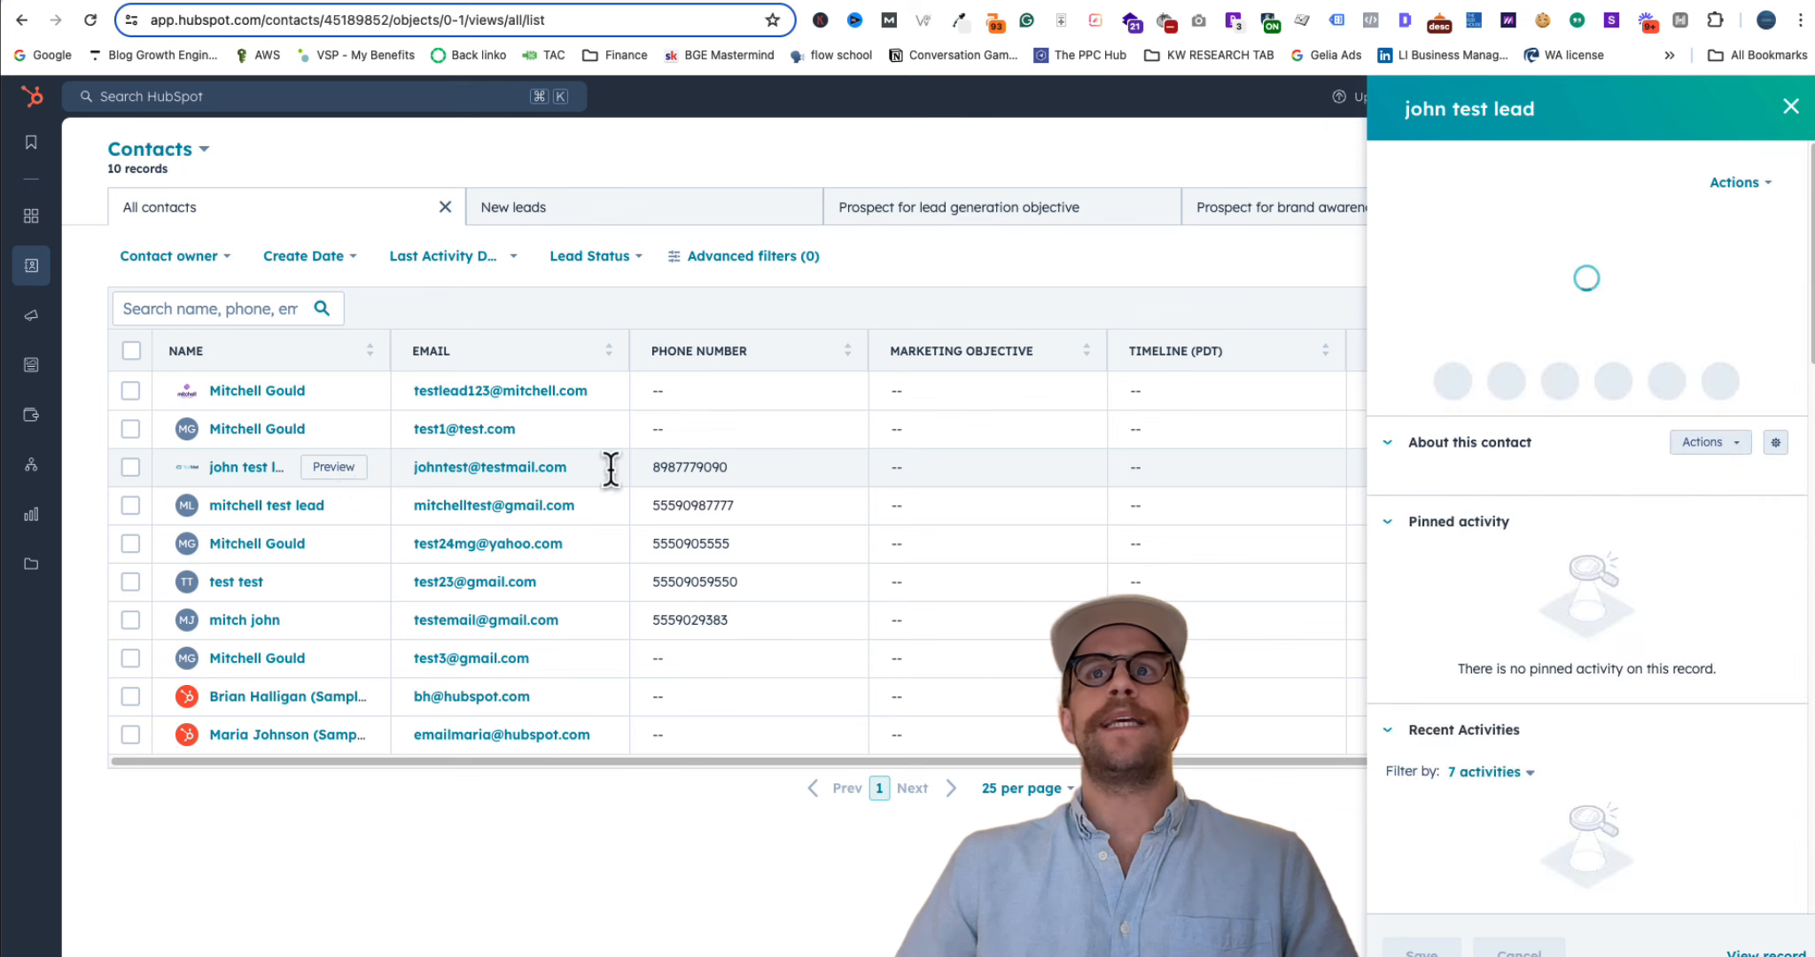
scroll(1537, 607, "down", 3)
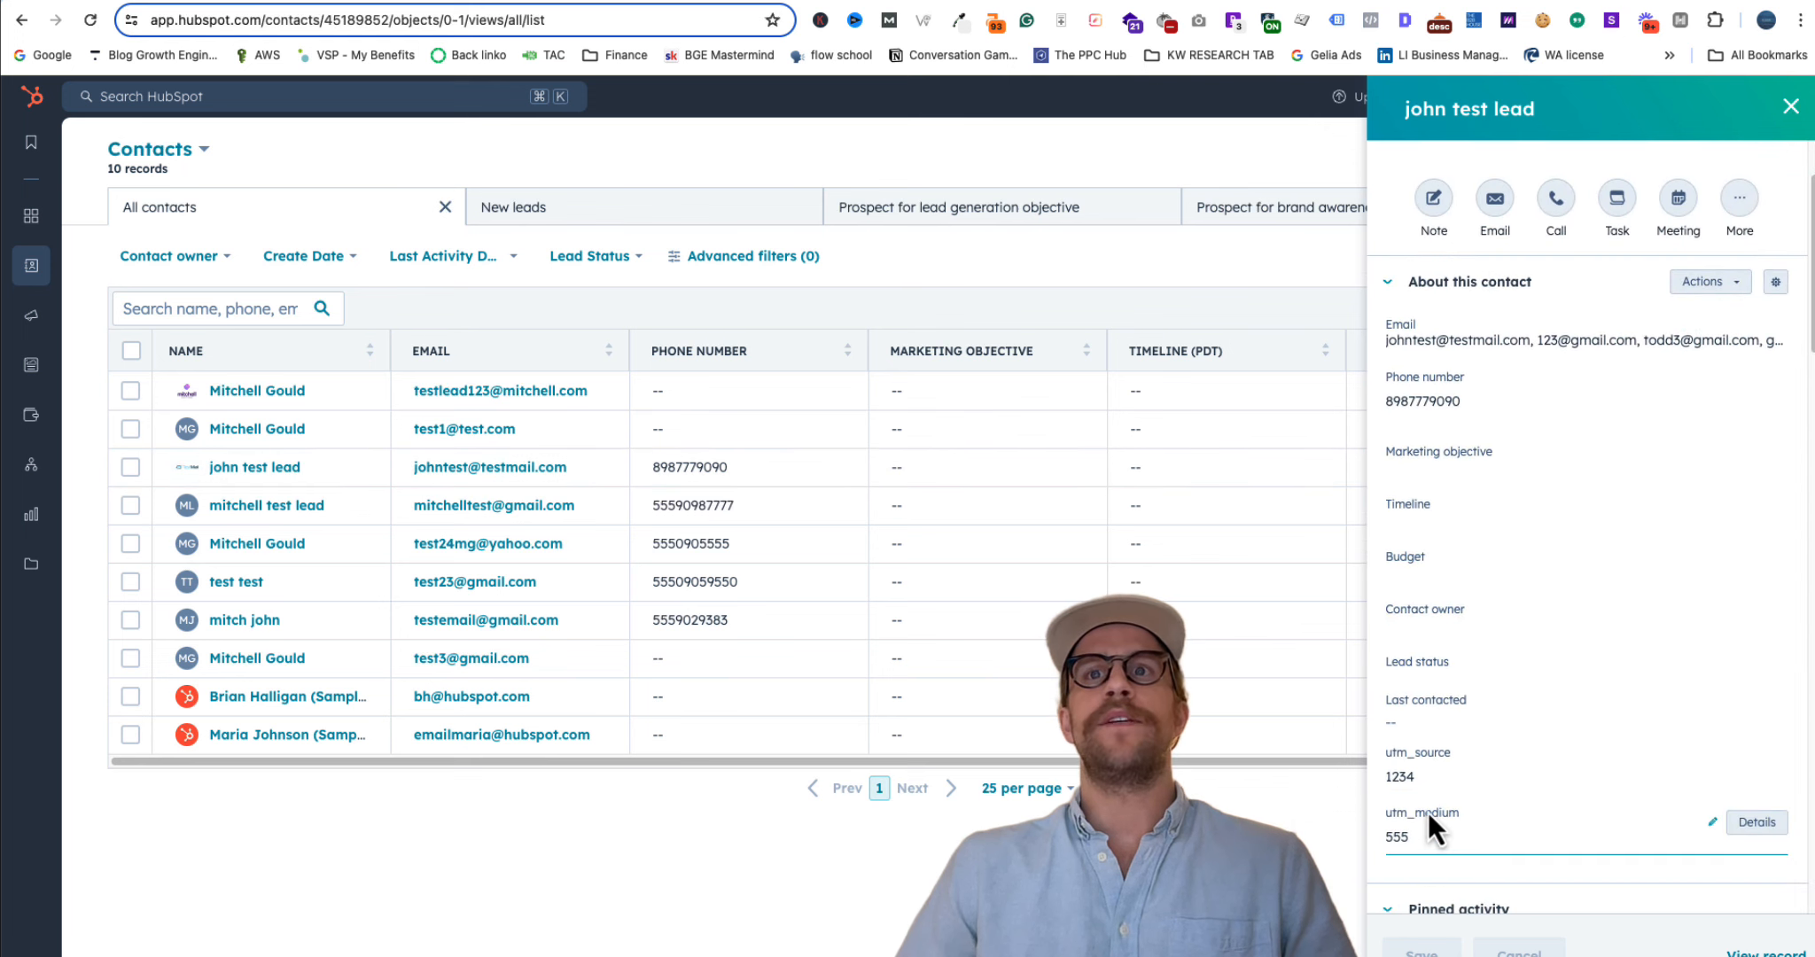